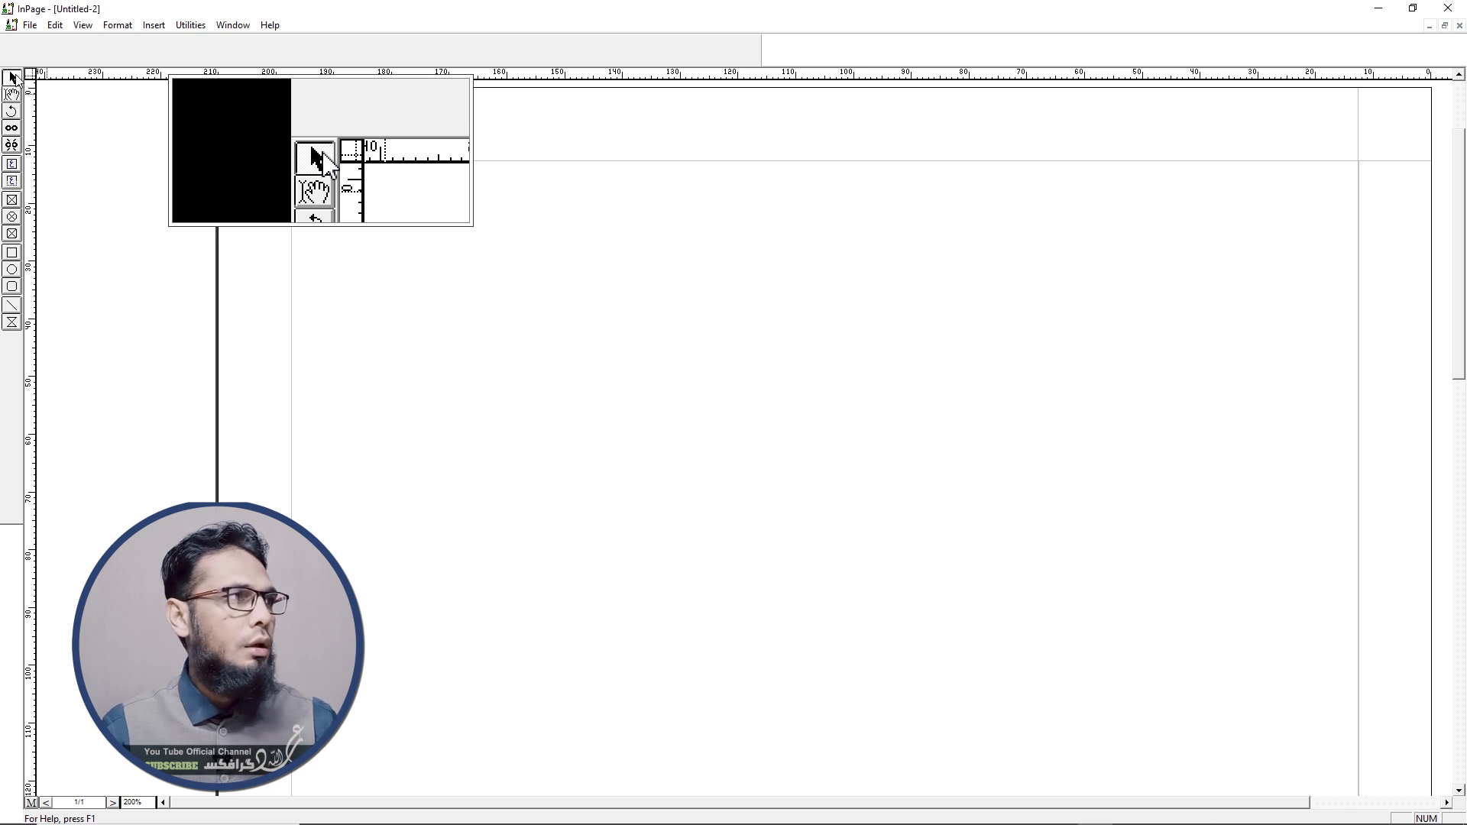
- Draw a rectangle about 56 mm wide and 28 mm high on the upper part of the page
click(13, 254)
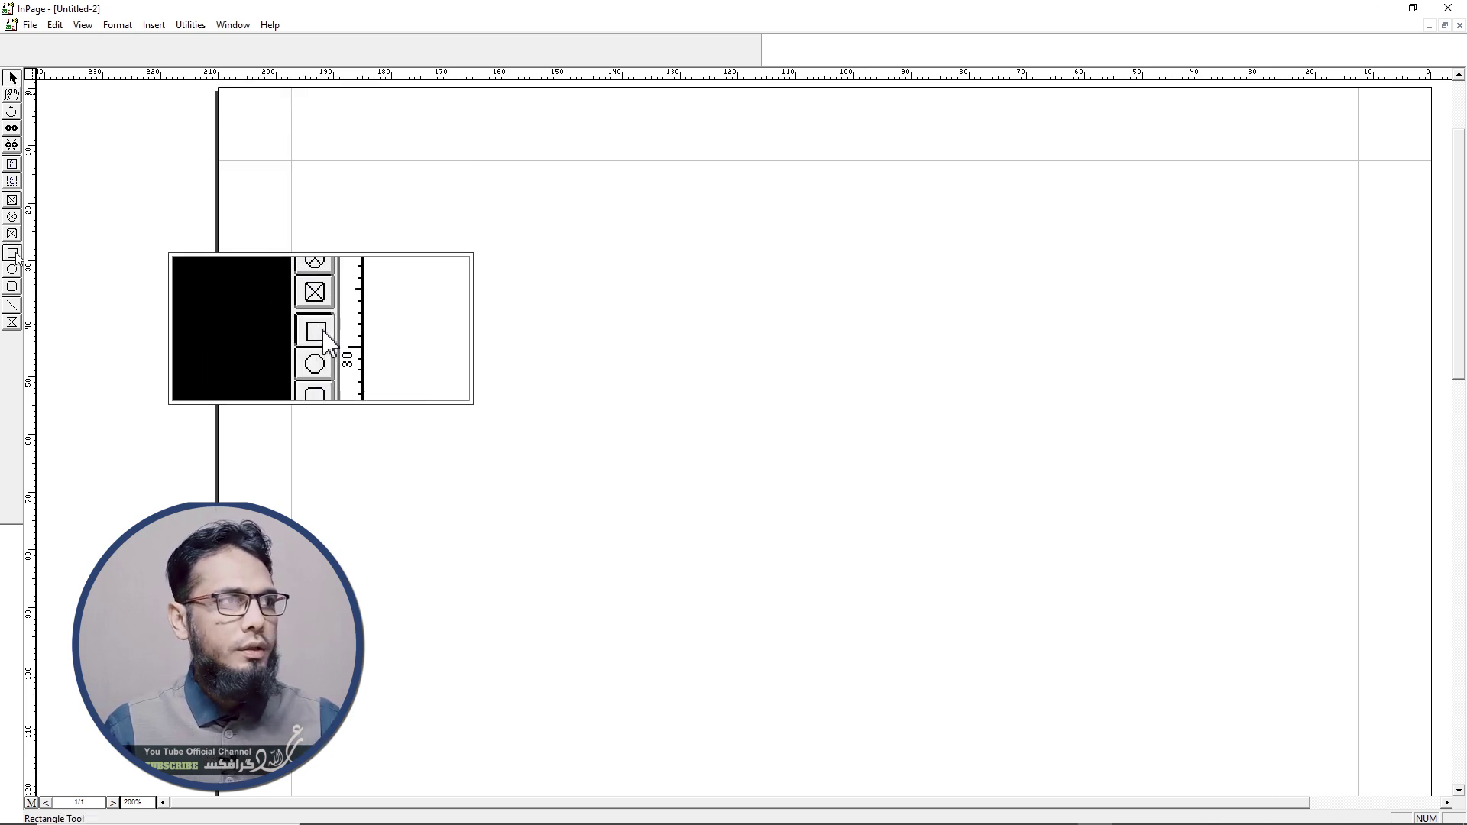
drag(534, 257, 857, 419)
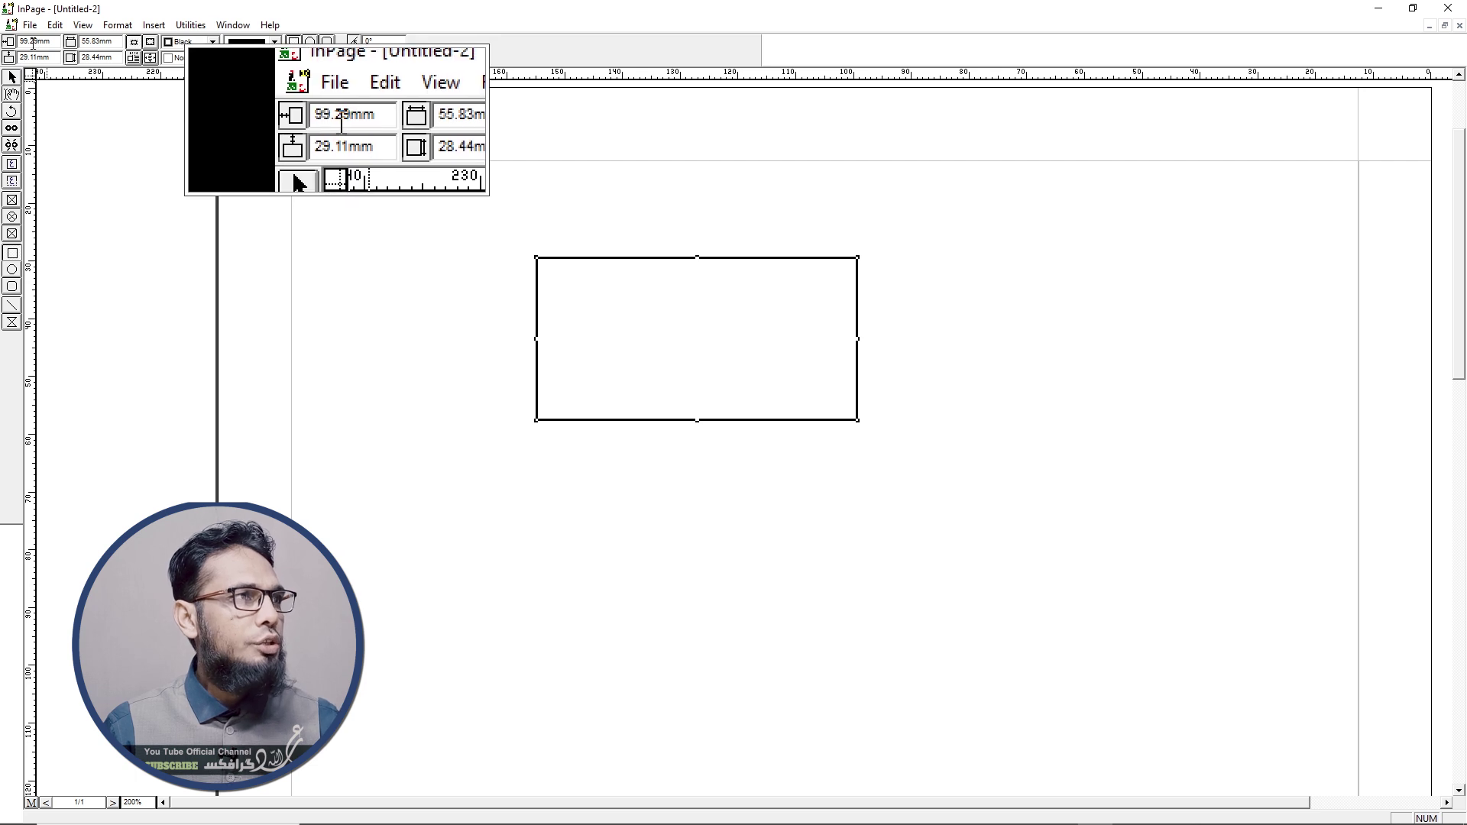
- Set the rectangle's horizontal position to 50 mm
drag(28, 41, 50, 42)
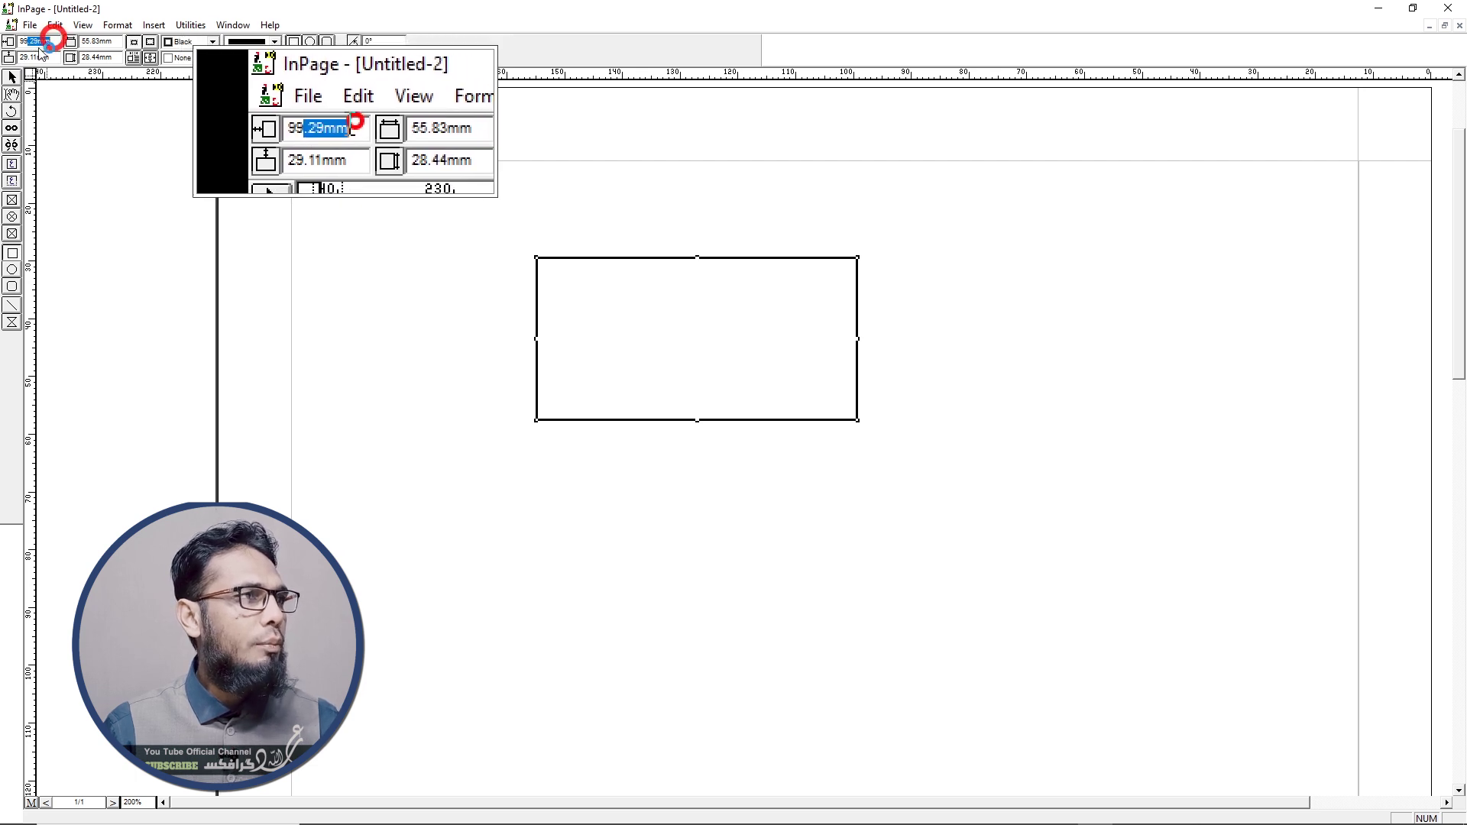
click(24, 56)
click(39, 40)
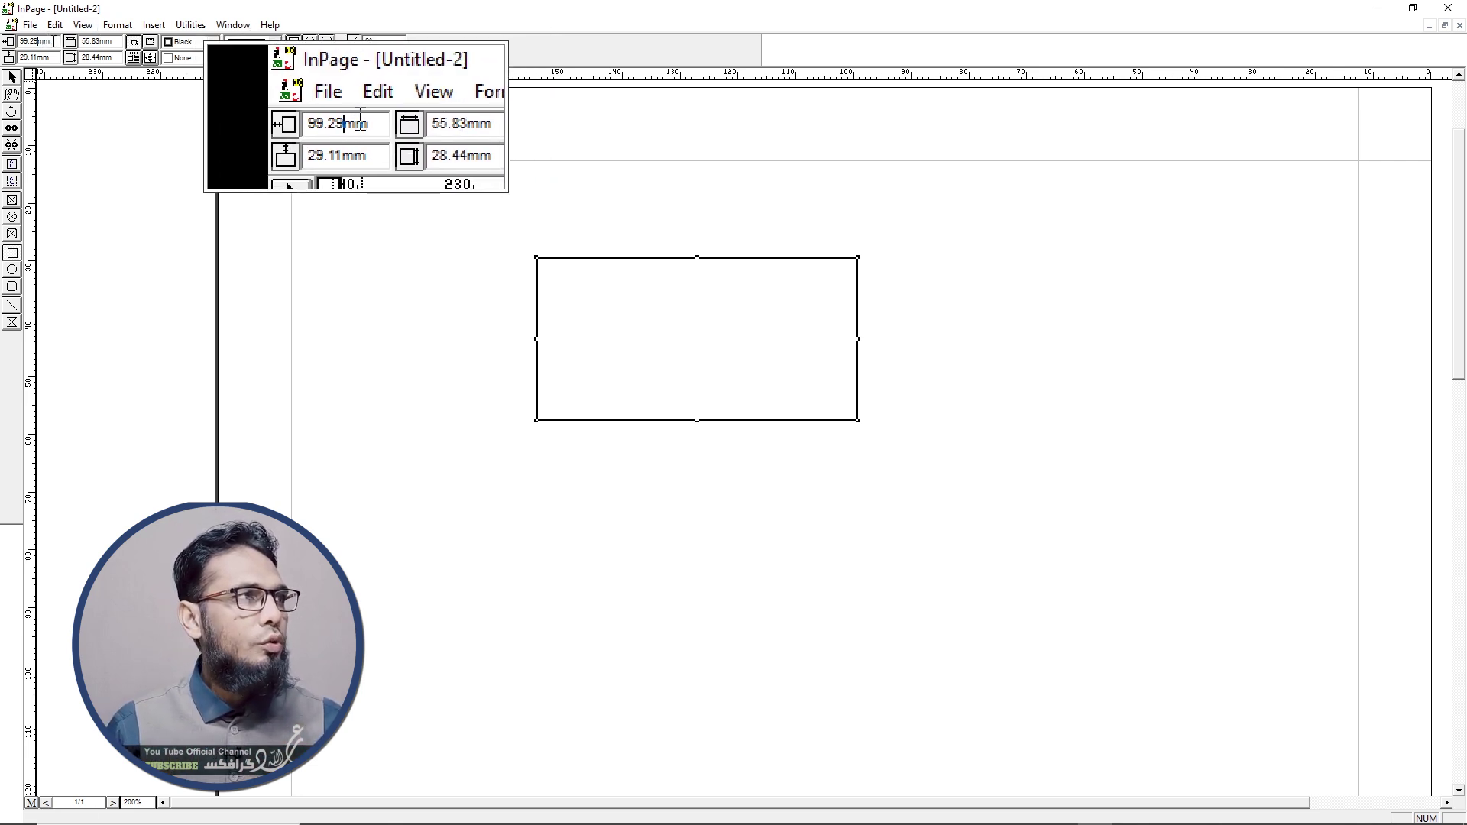
click(13, 42)
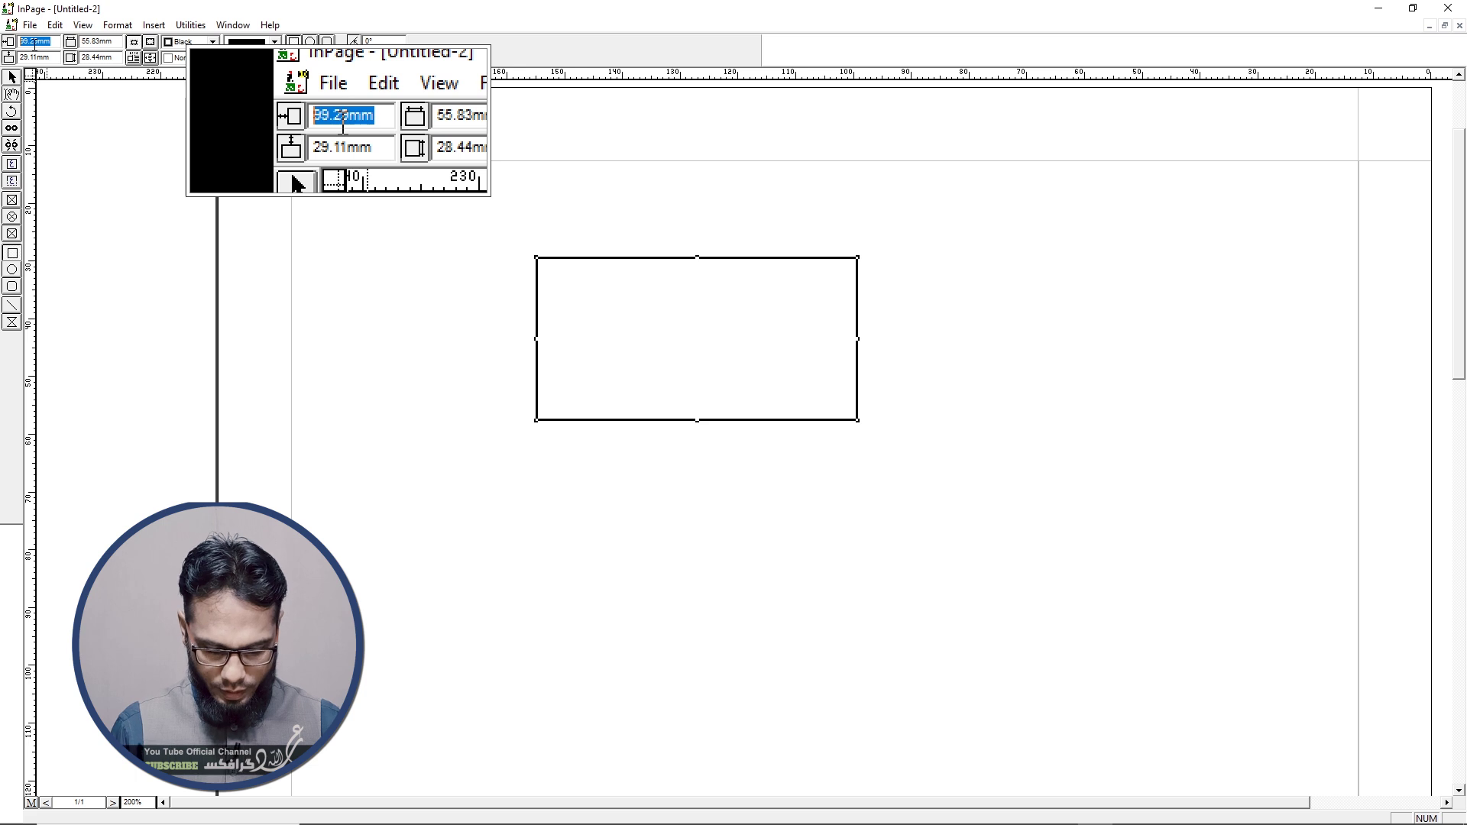
text(50)
key(Return)
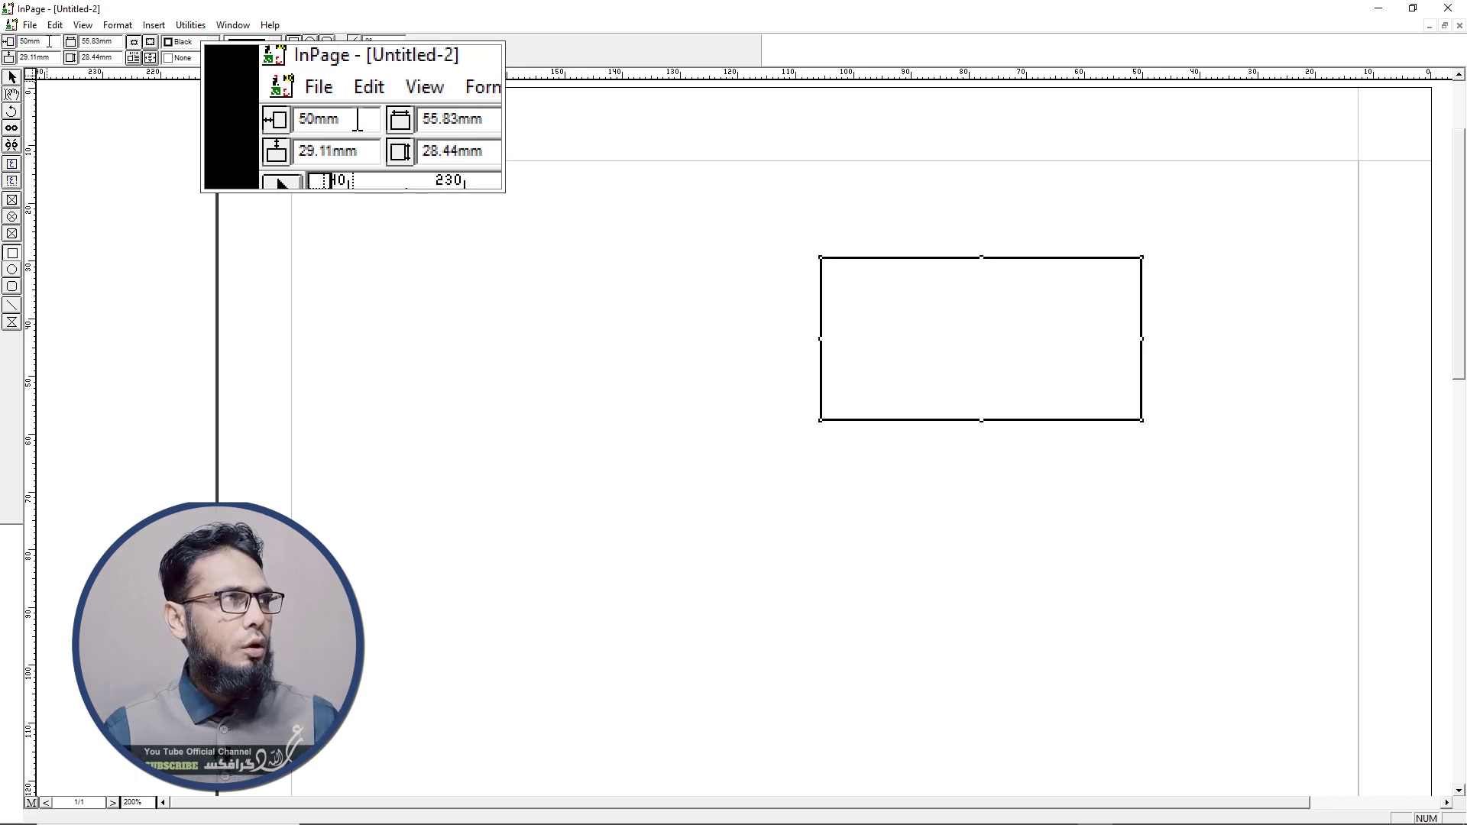
- Change the rectangle's horizontal position to 100 mm
click(13, 42)
text(1)
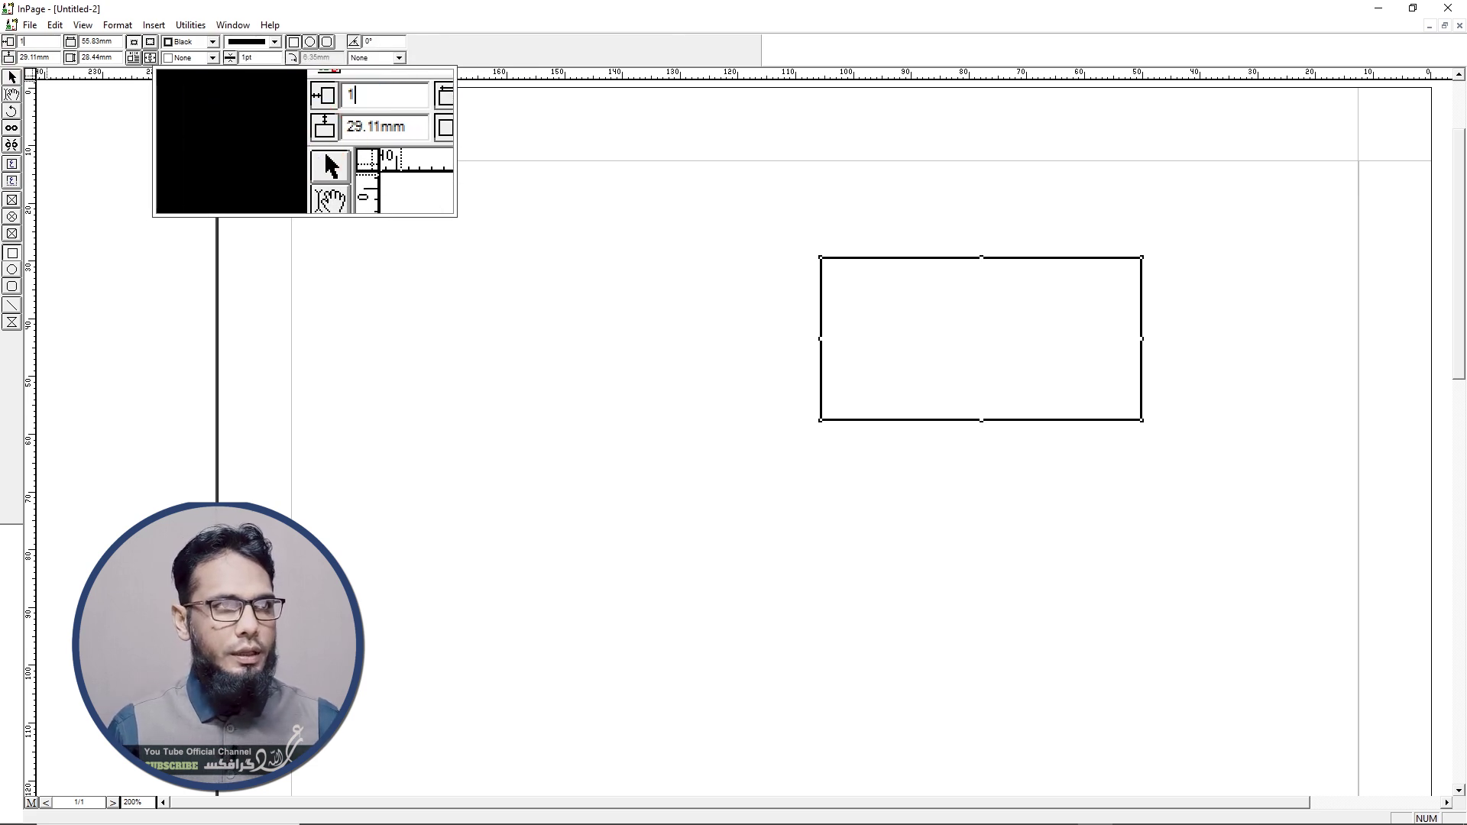
text(00)
key(Return)
- Try vertical positions of 40 mm and 10 mm for the rectangle, and settle on 50 mm
click(23, 58)
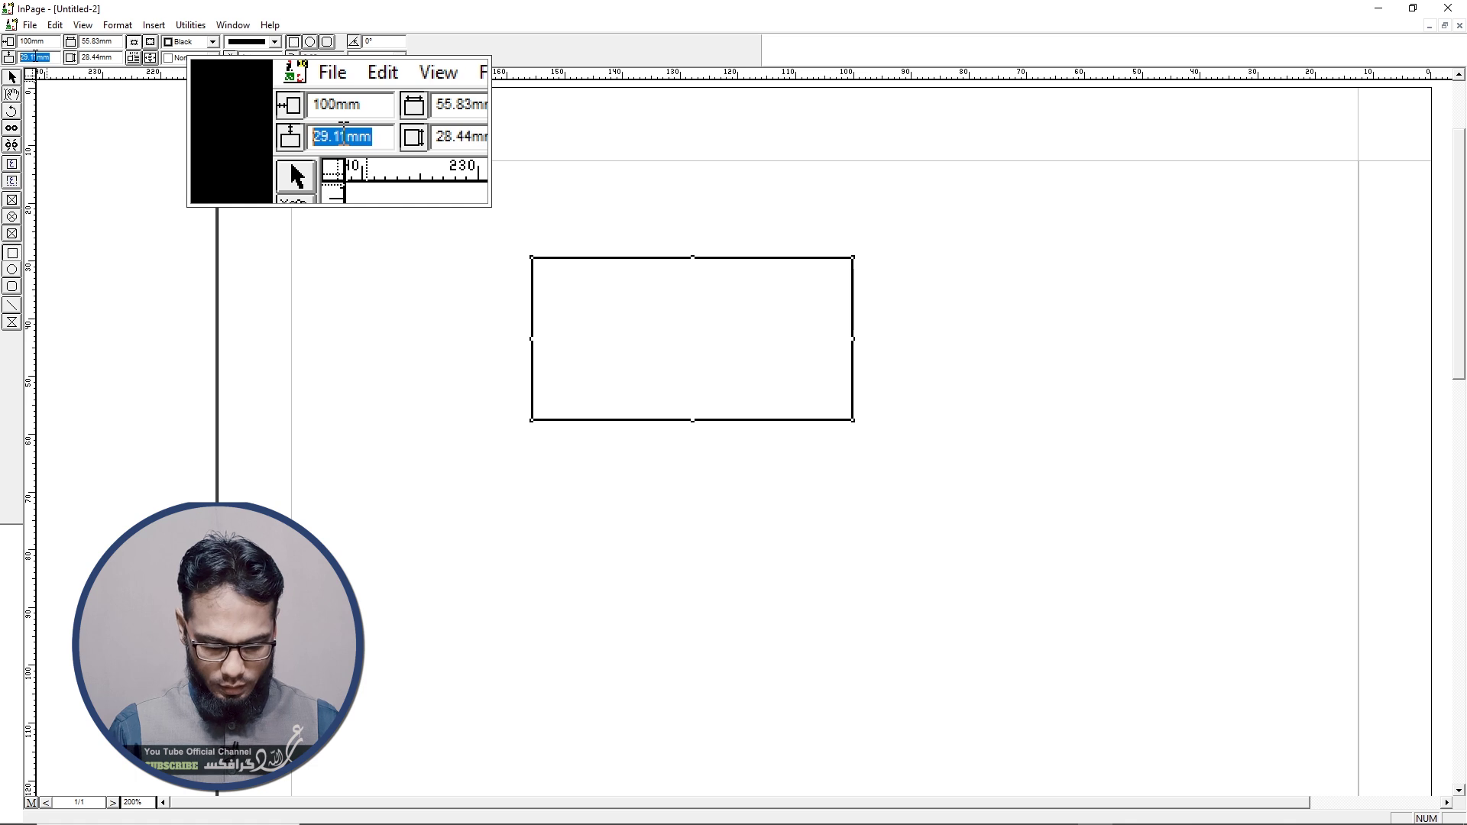
text(40)
key(Return)
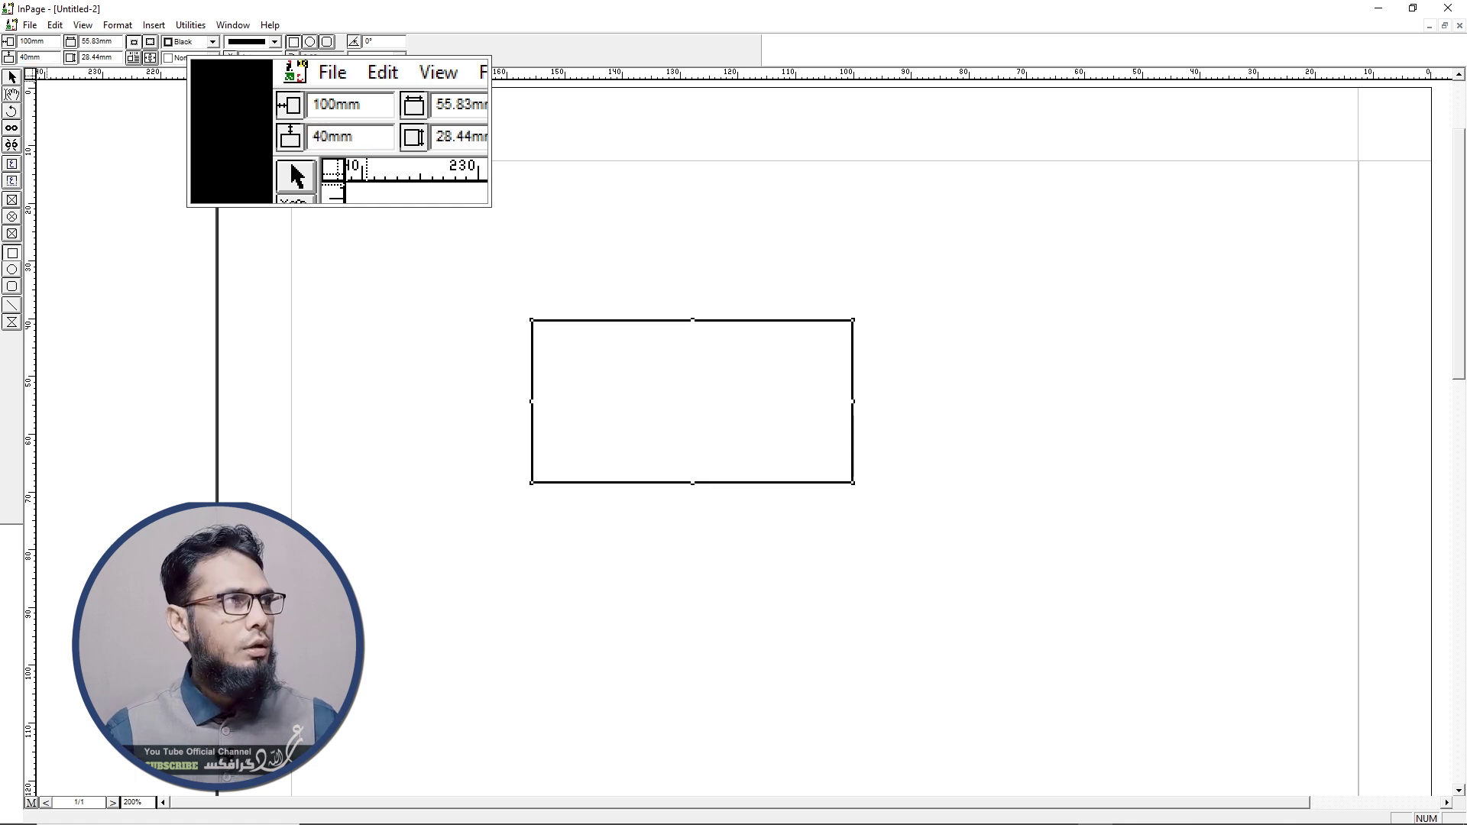
click(9, 58)
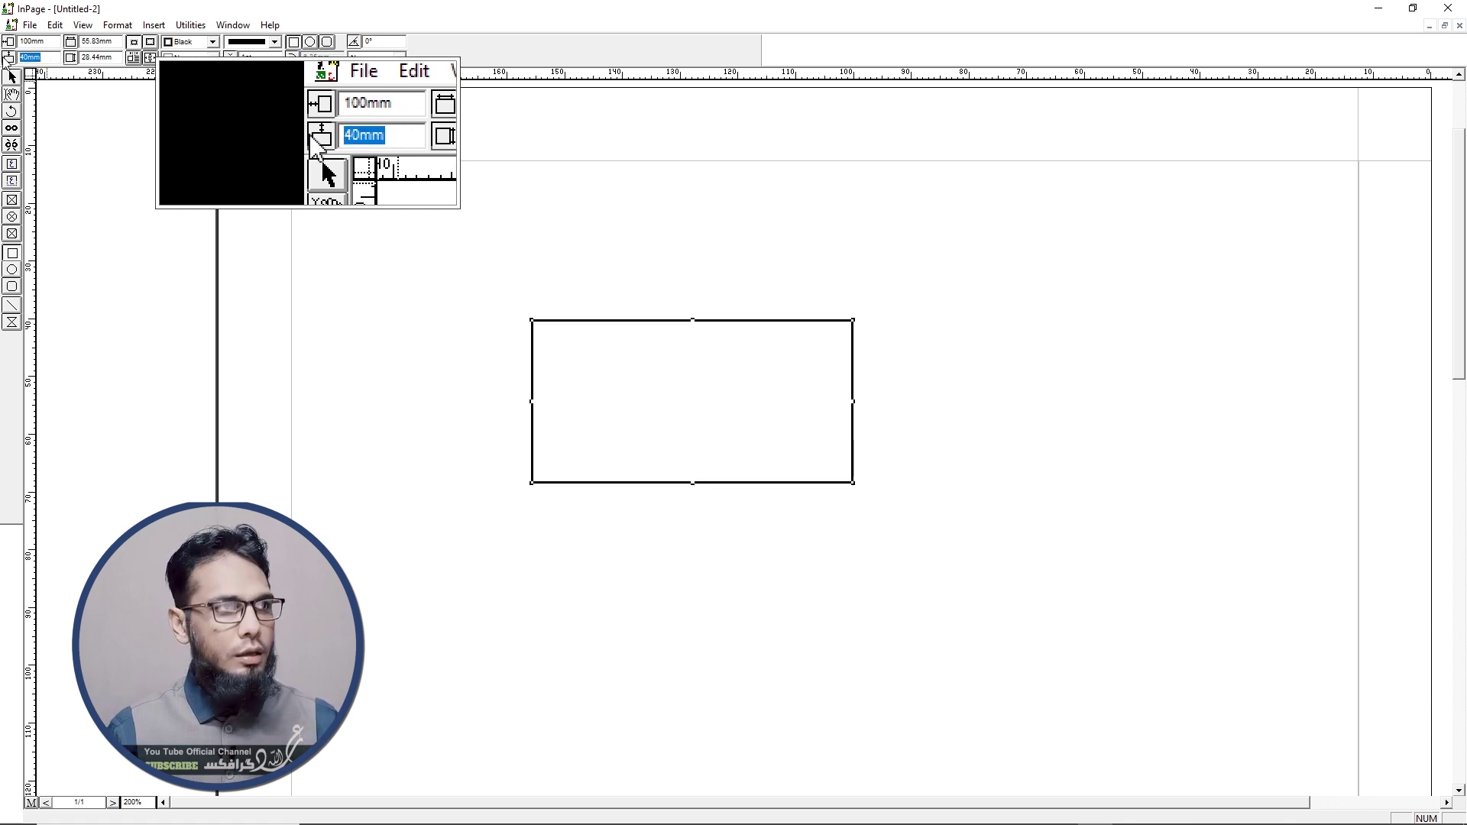
key(Return)
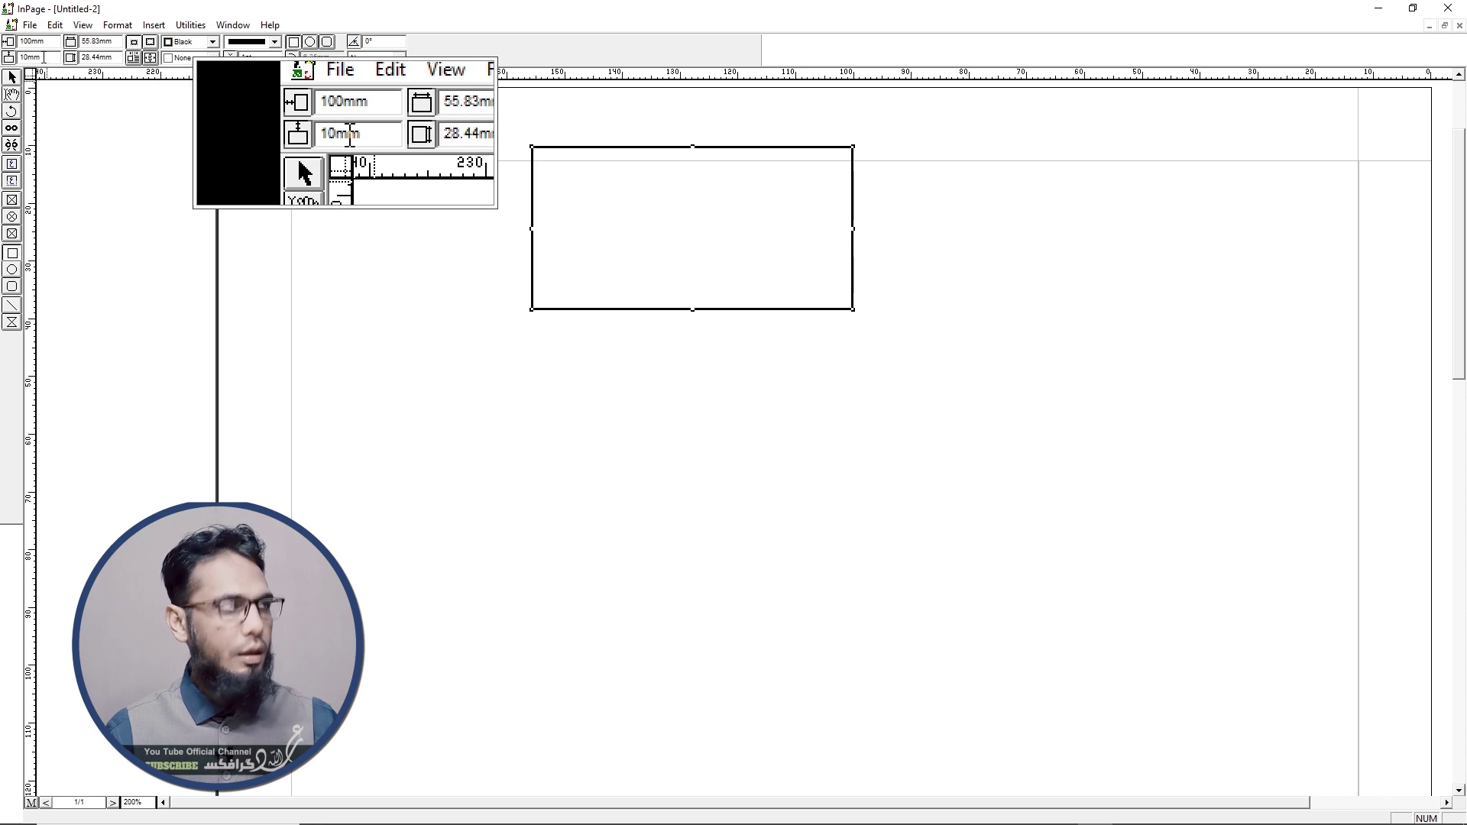
click(19, 54)
key(Return)
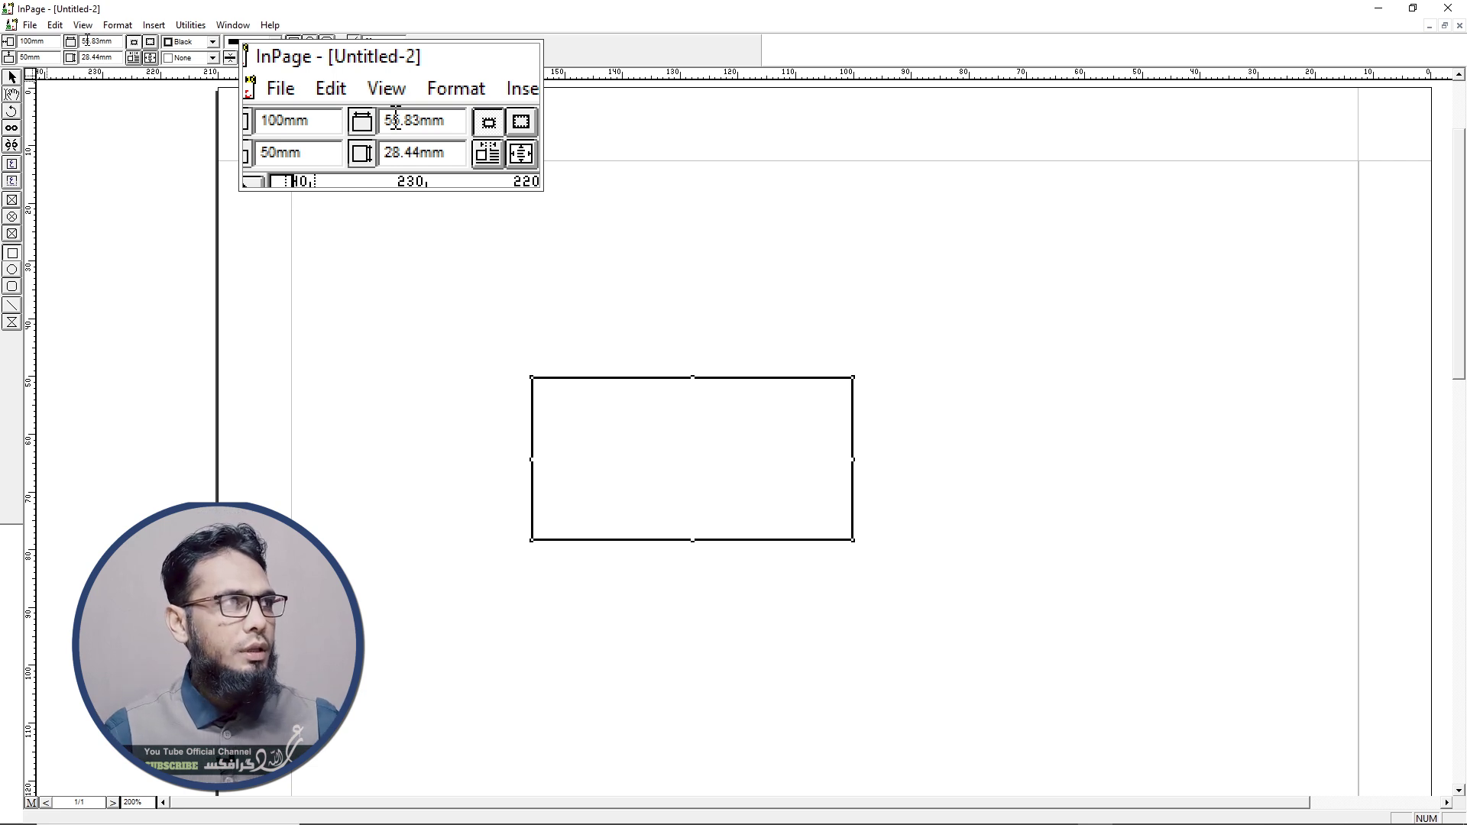
- Resize the rectangle to 70 mm wide and 50 mm high by entering exact dimensions
double_click(87, 41)
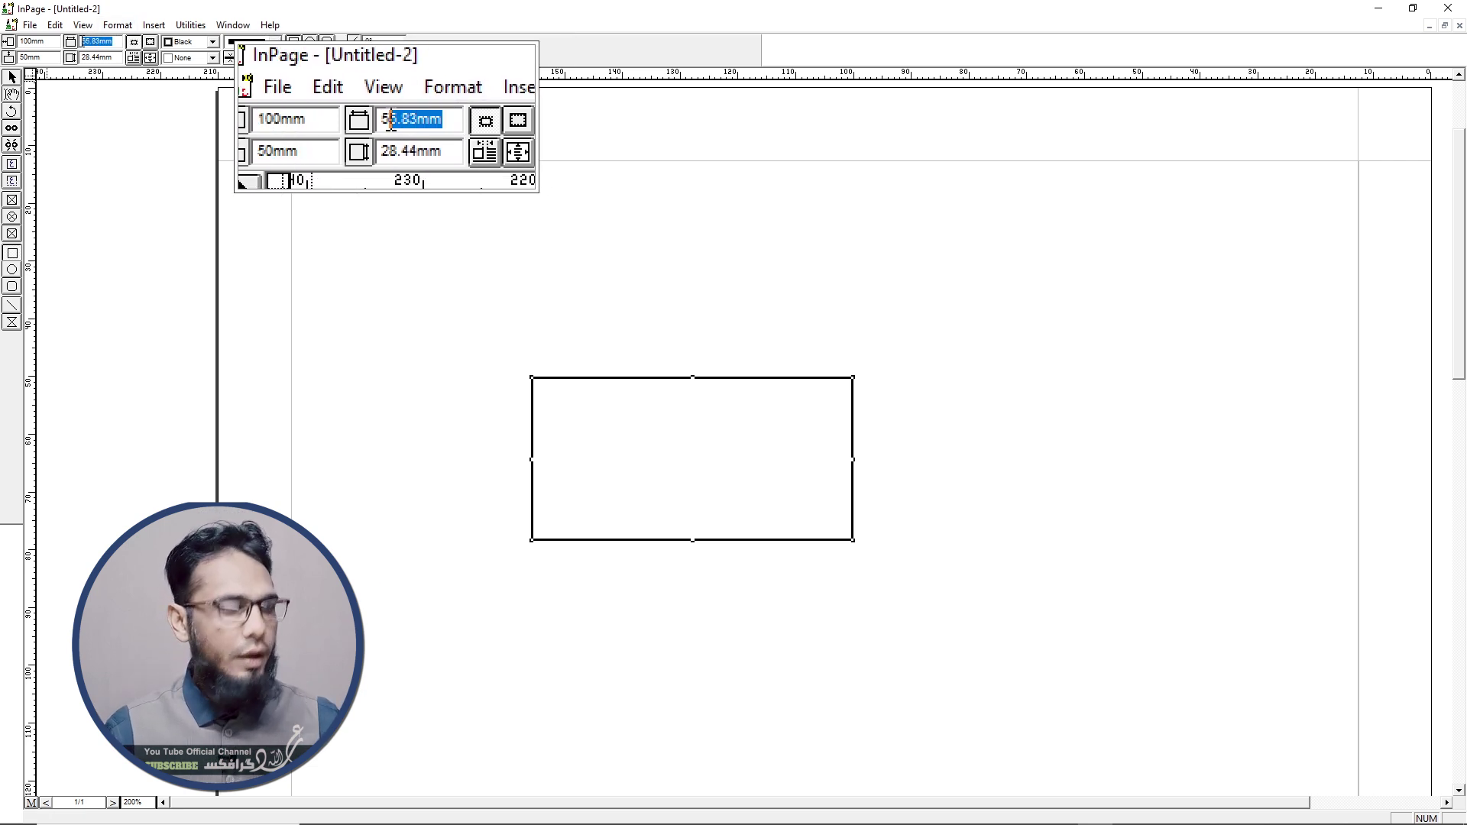
text(70)
key(Return)
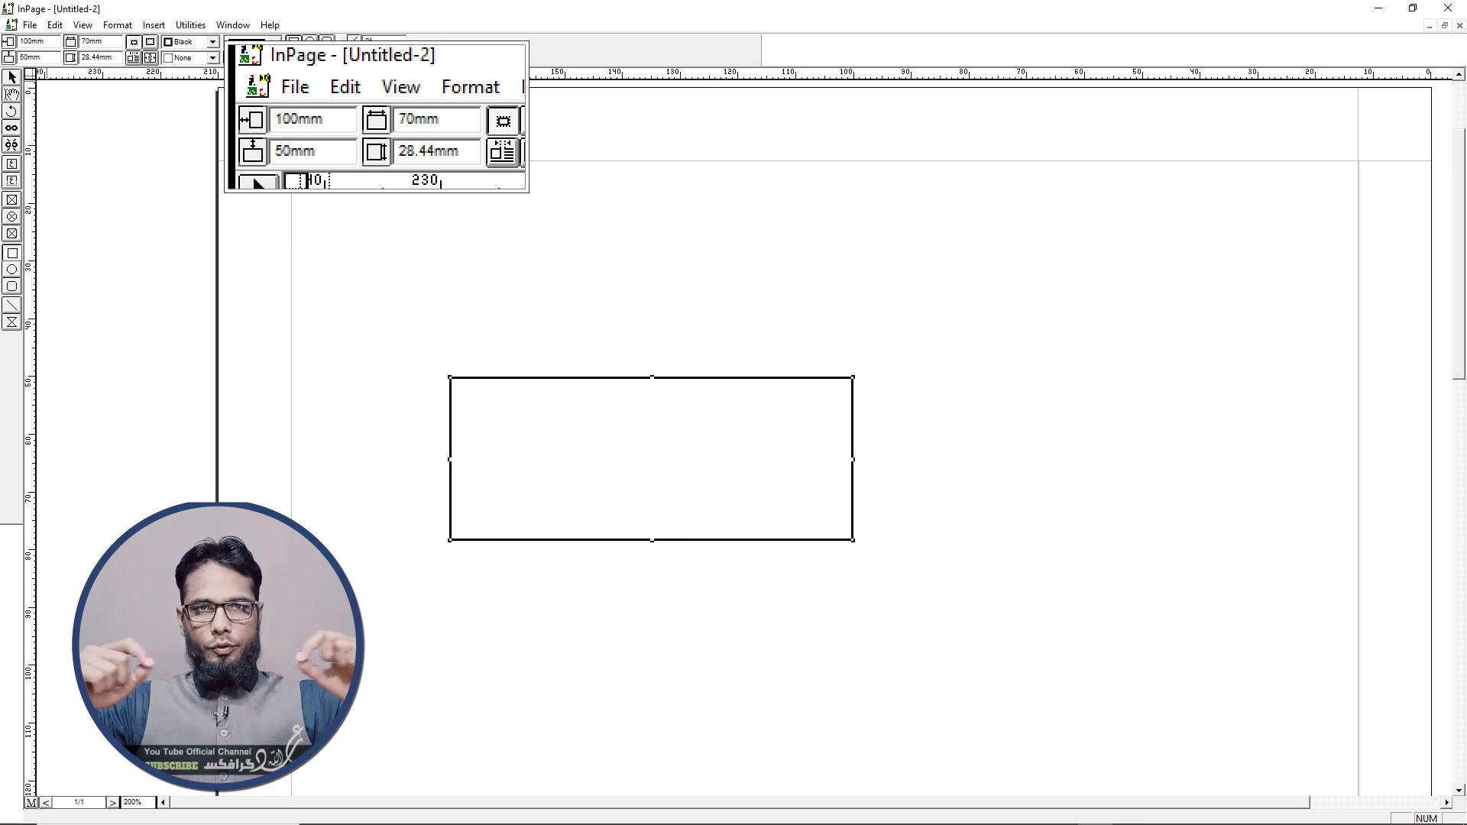
double_click(77, 57)
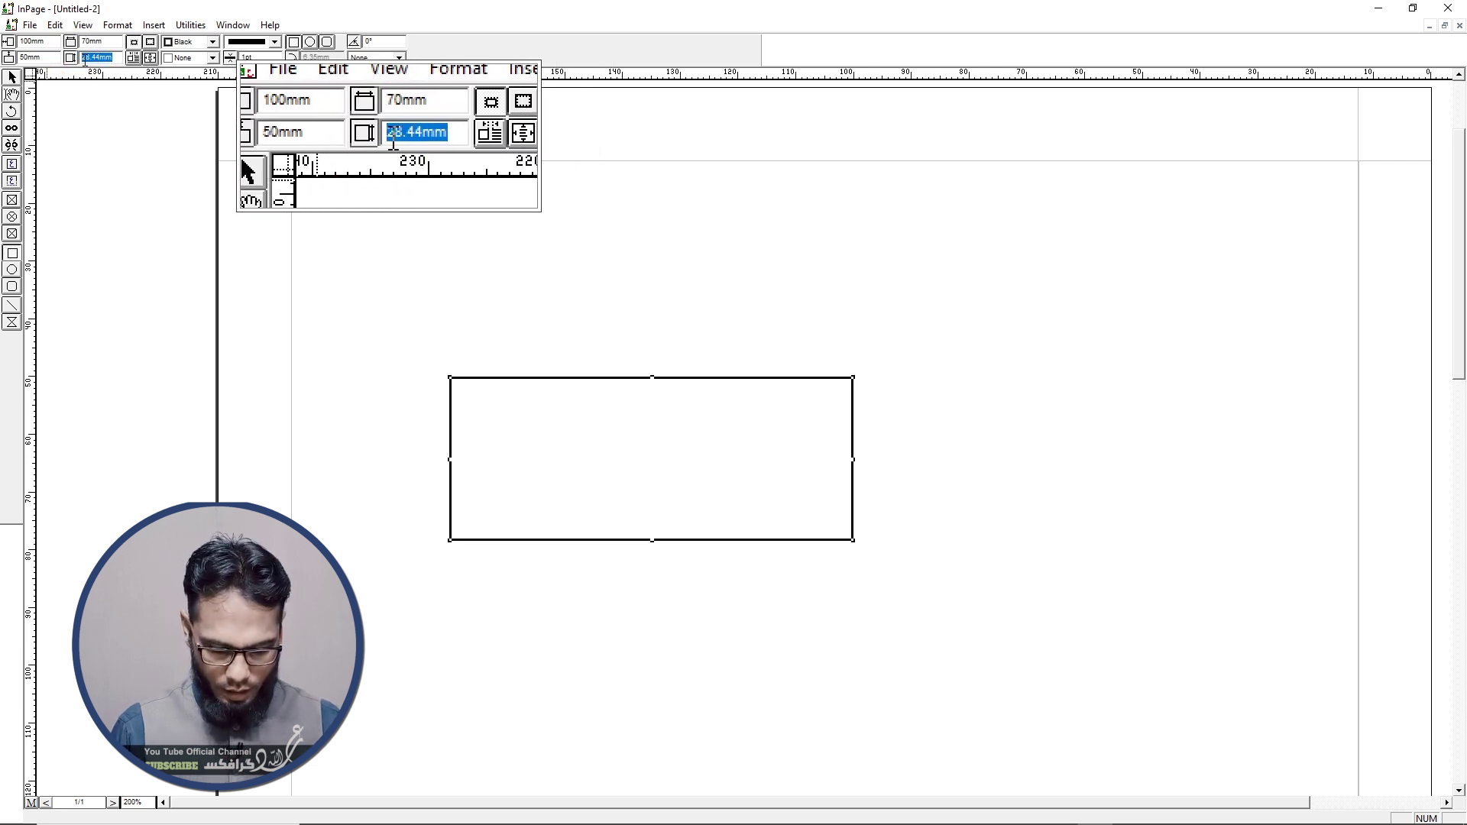
text(50)
key(Return)
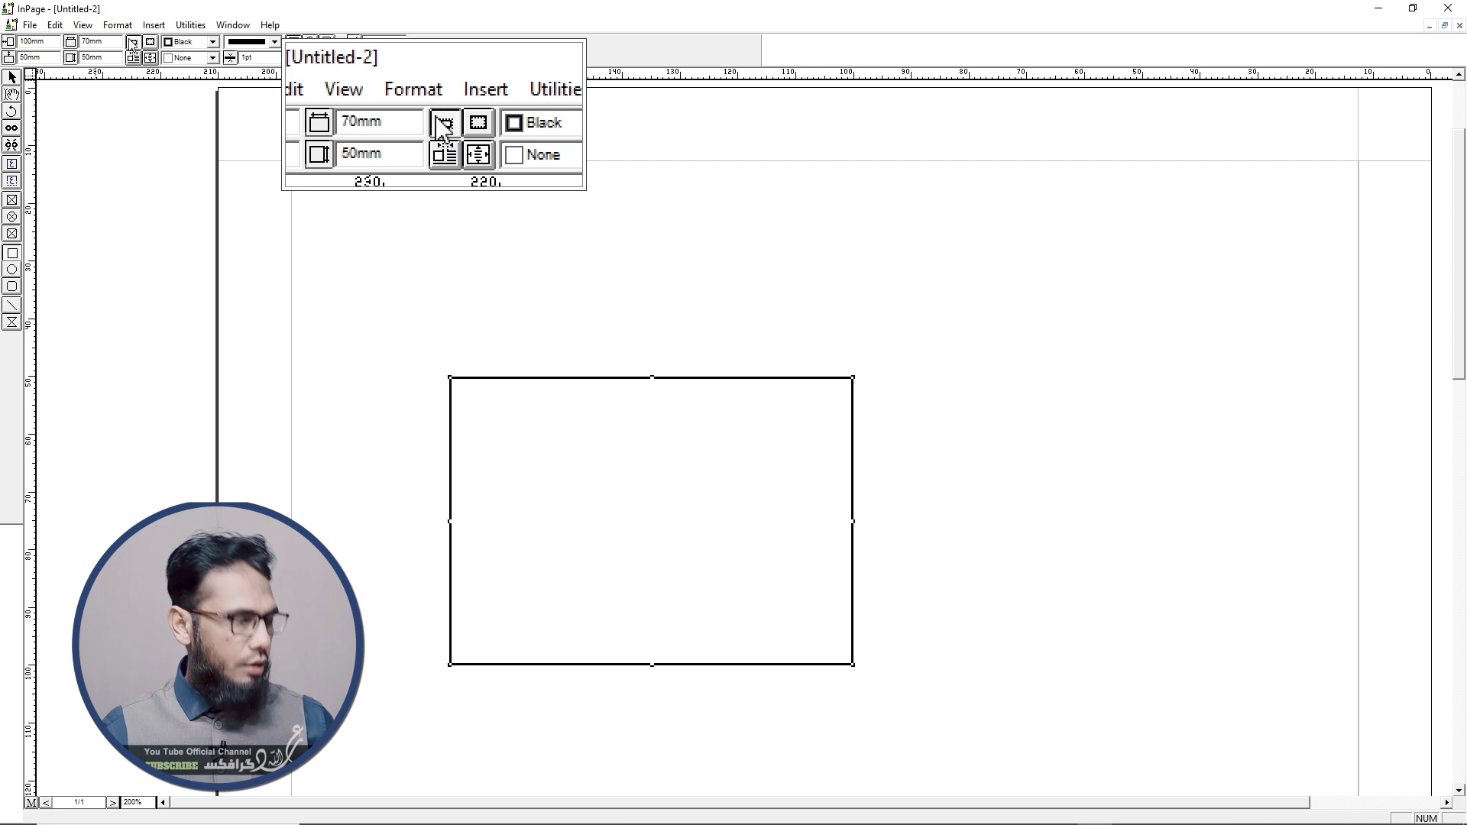
- Shorten the rectangle from its upper edge to about 47 mm high and move it to about 92 mm horizontally and 24 mm vertically
click(13, 77)
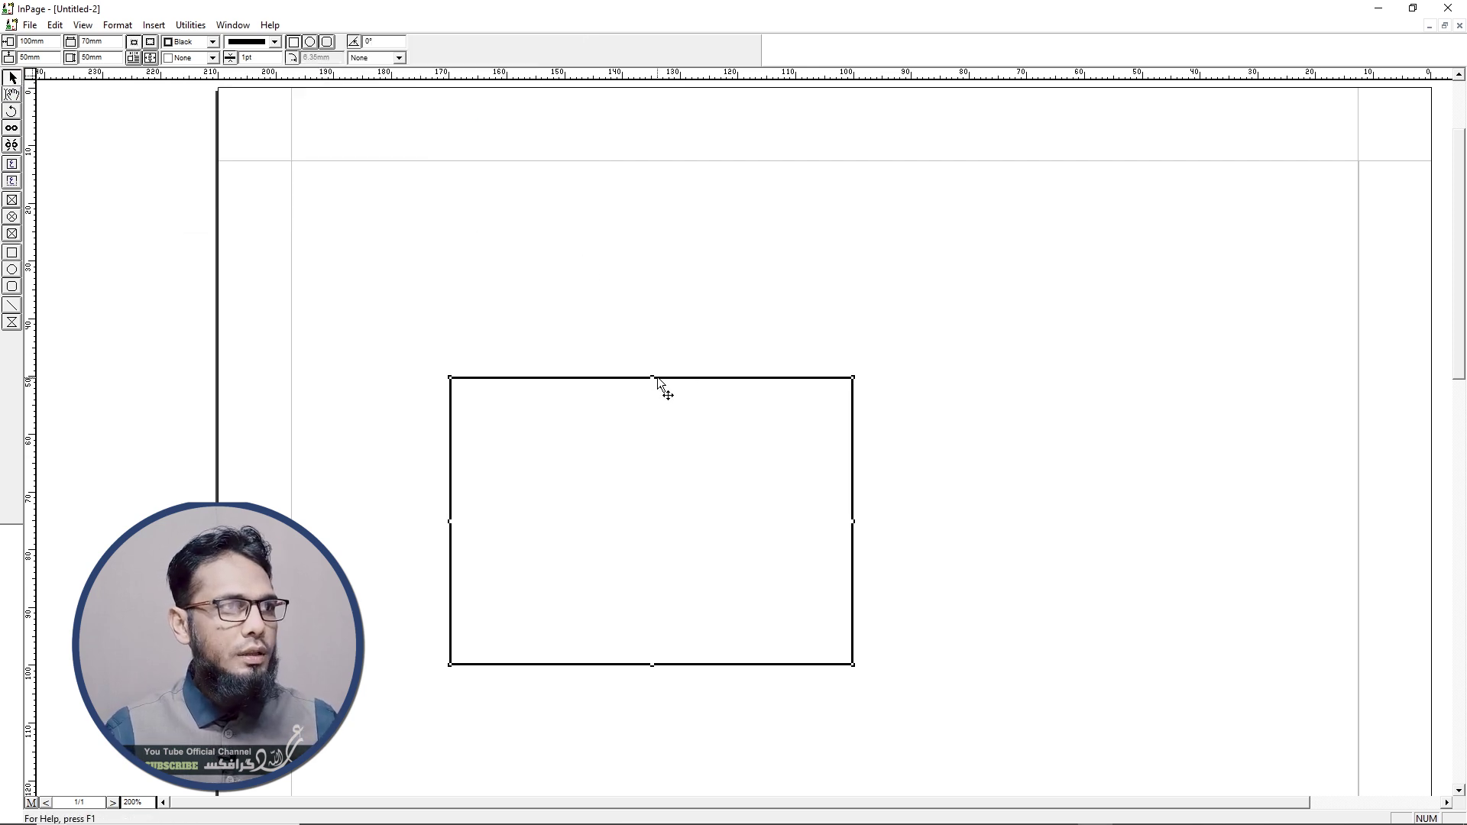
mouse_move(652, 378)
mouse_down()
mouse_move(652, 497)
mouse_move(653, 395)
mouse_up()
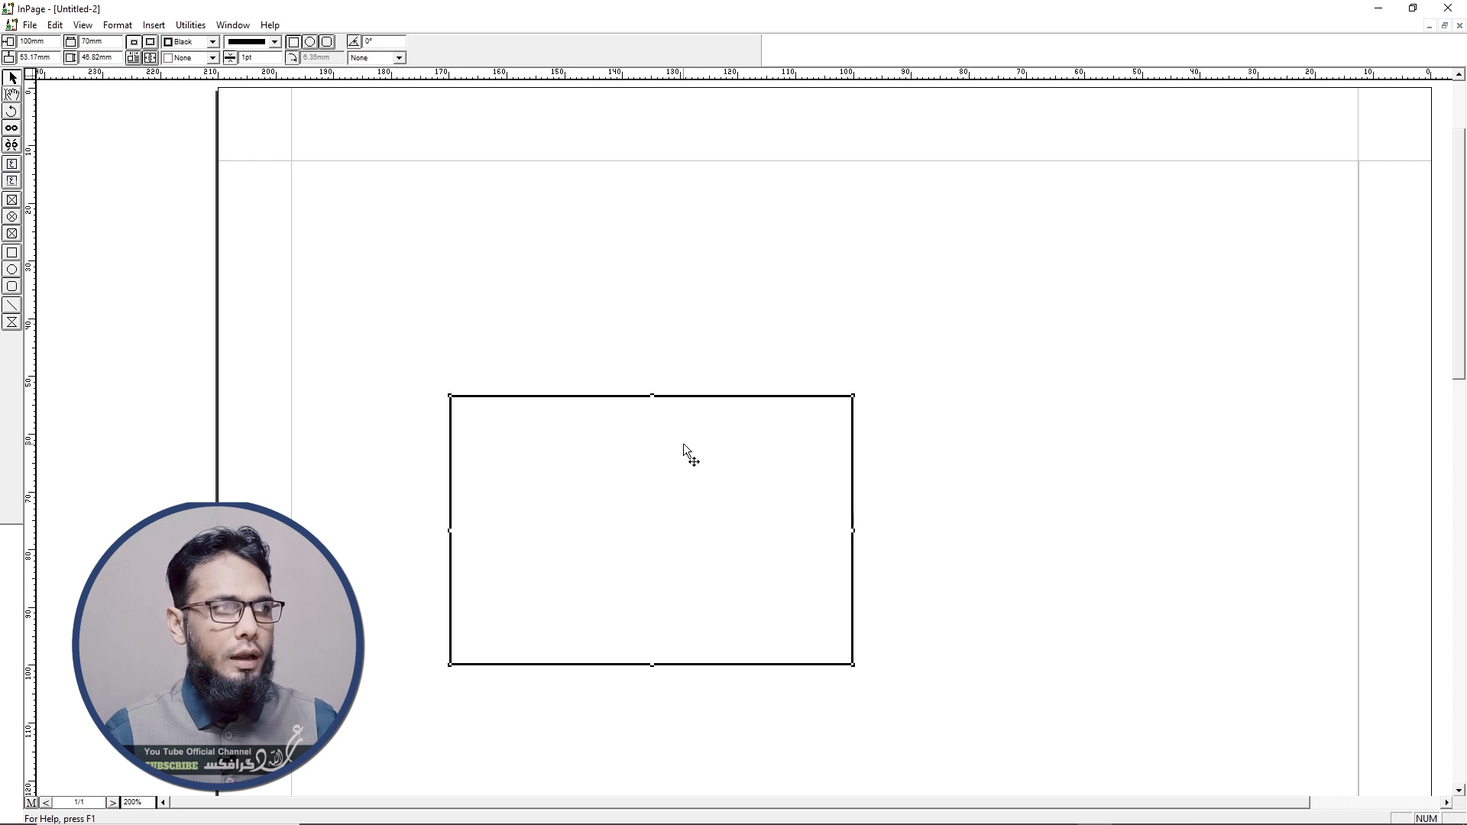
drag(631, 397, 633, 226)
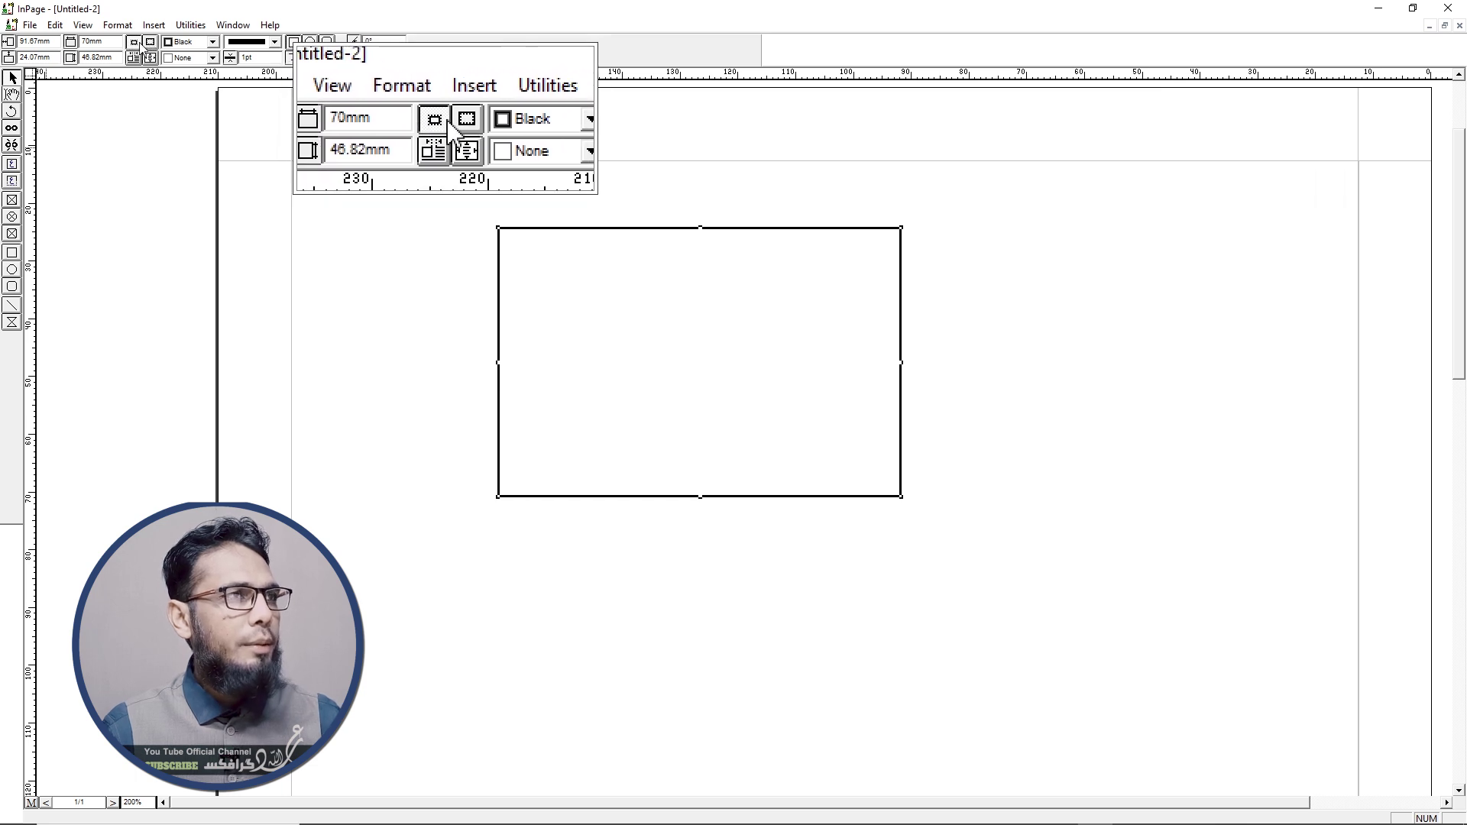
- Try red as the rectangle's border colour and change it to cyan
click(213, 43)
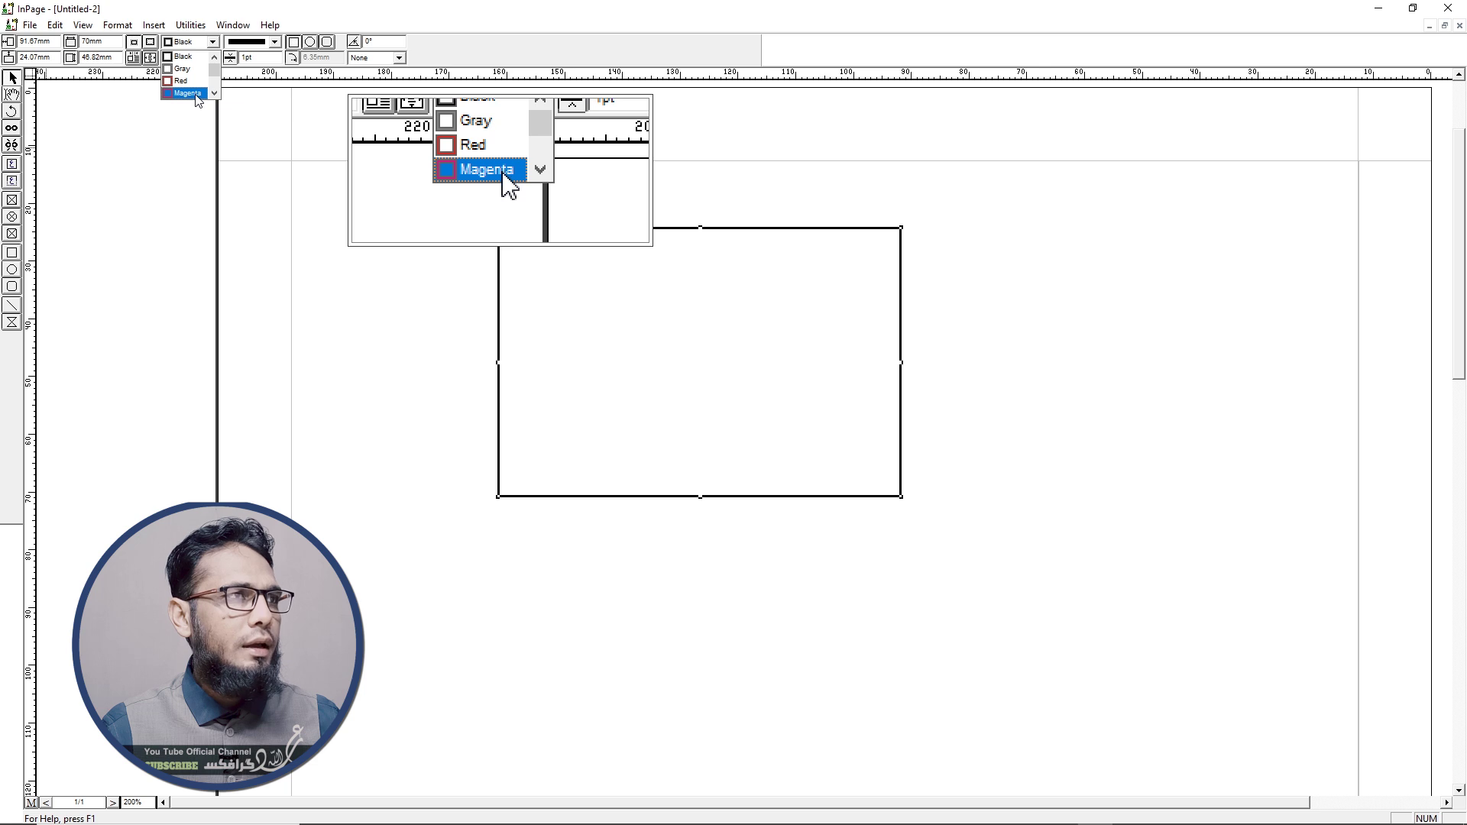
click(196, 82)
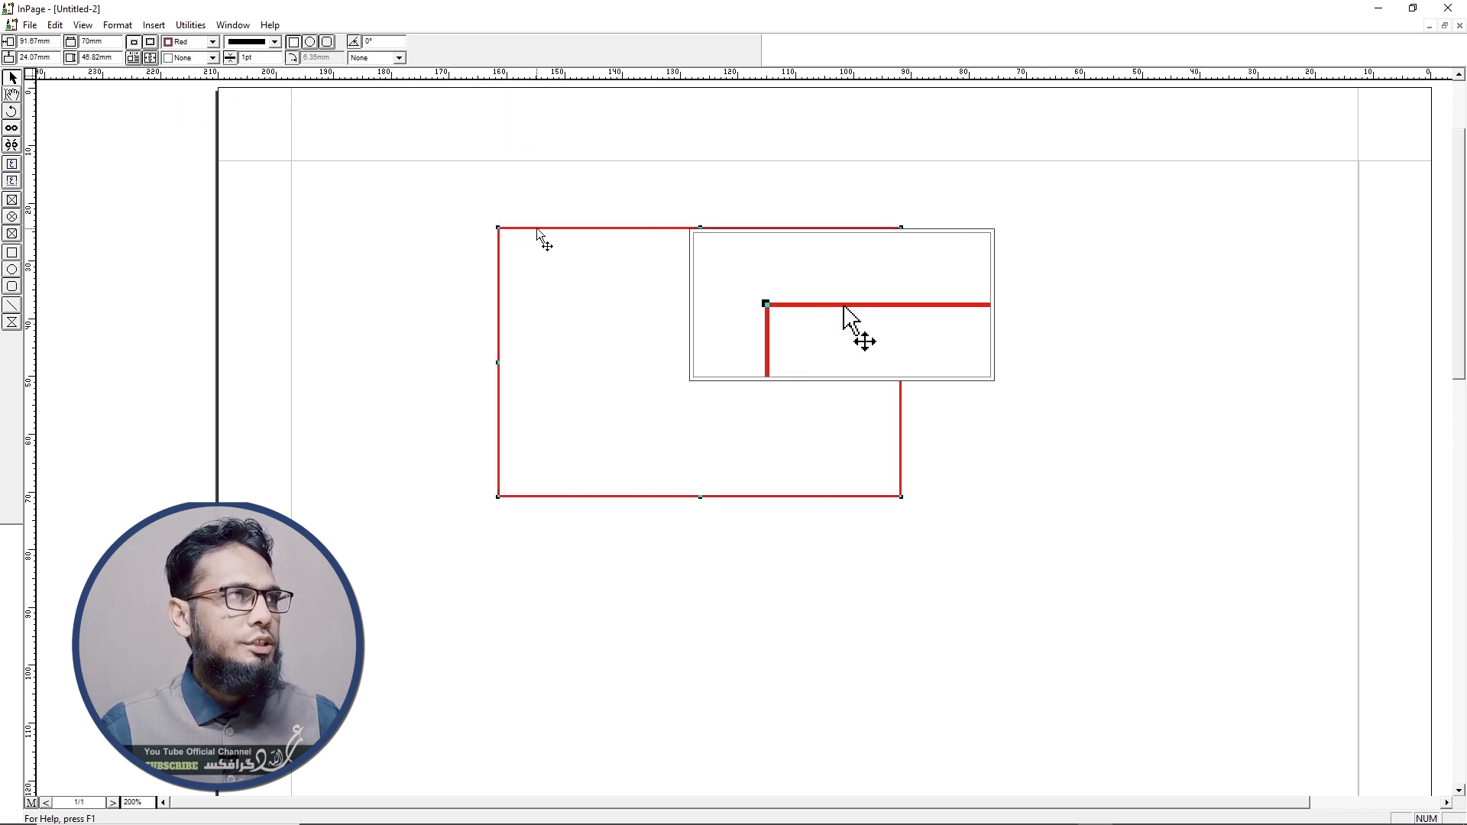
click(213, 58)
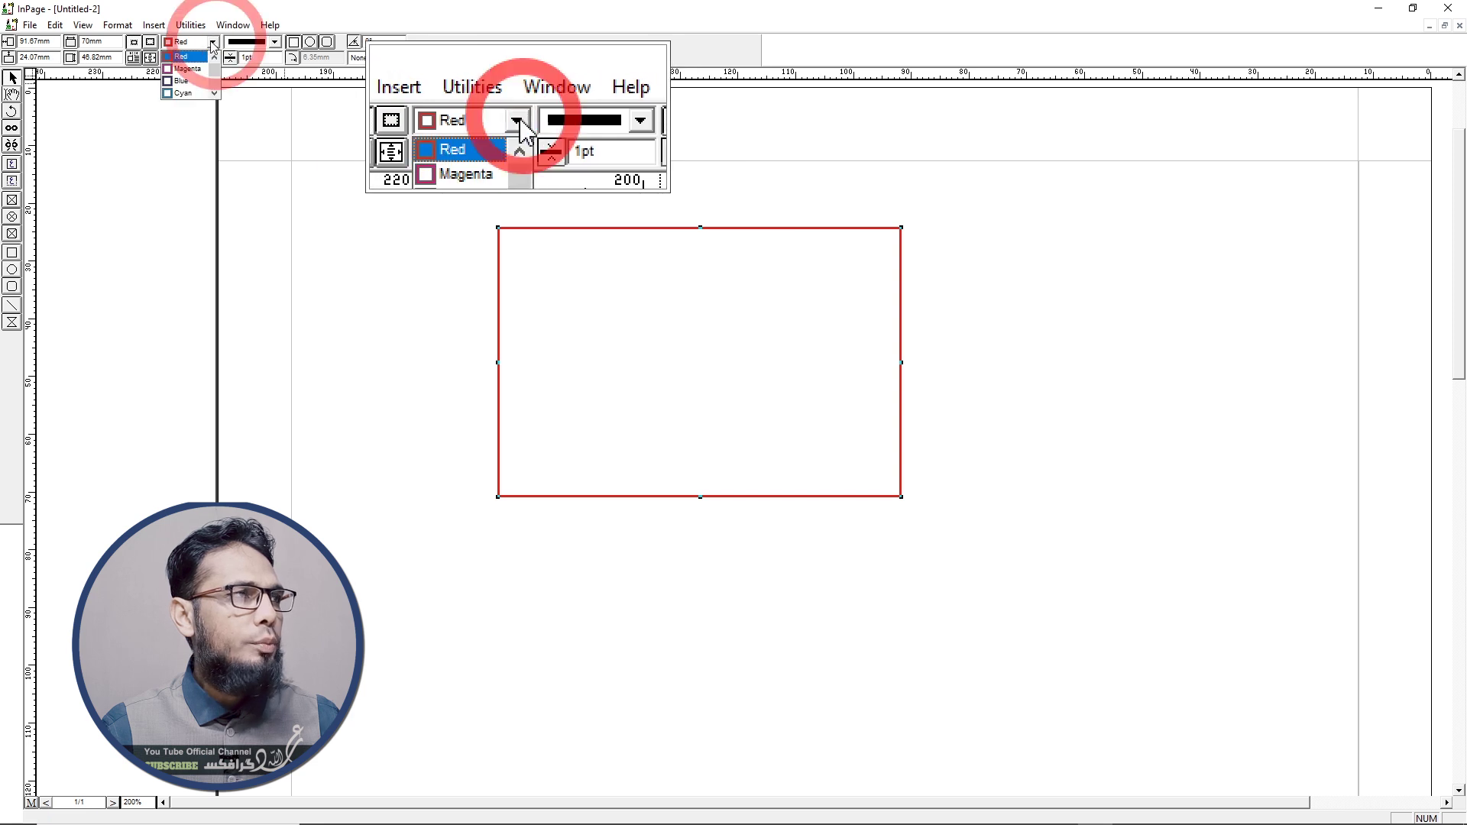
click(214, 93)
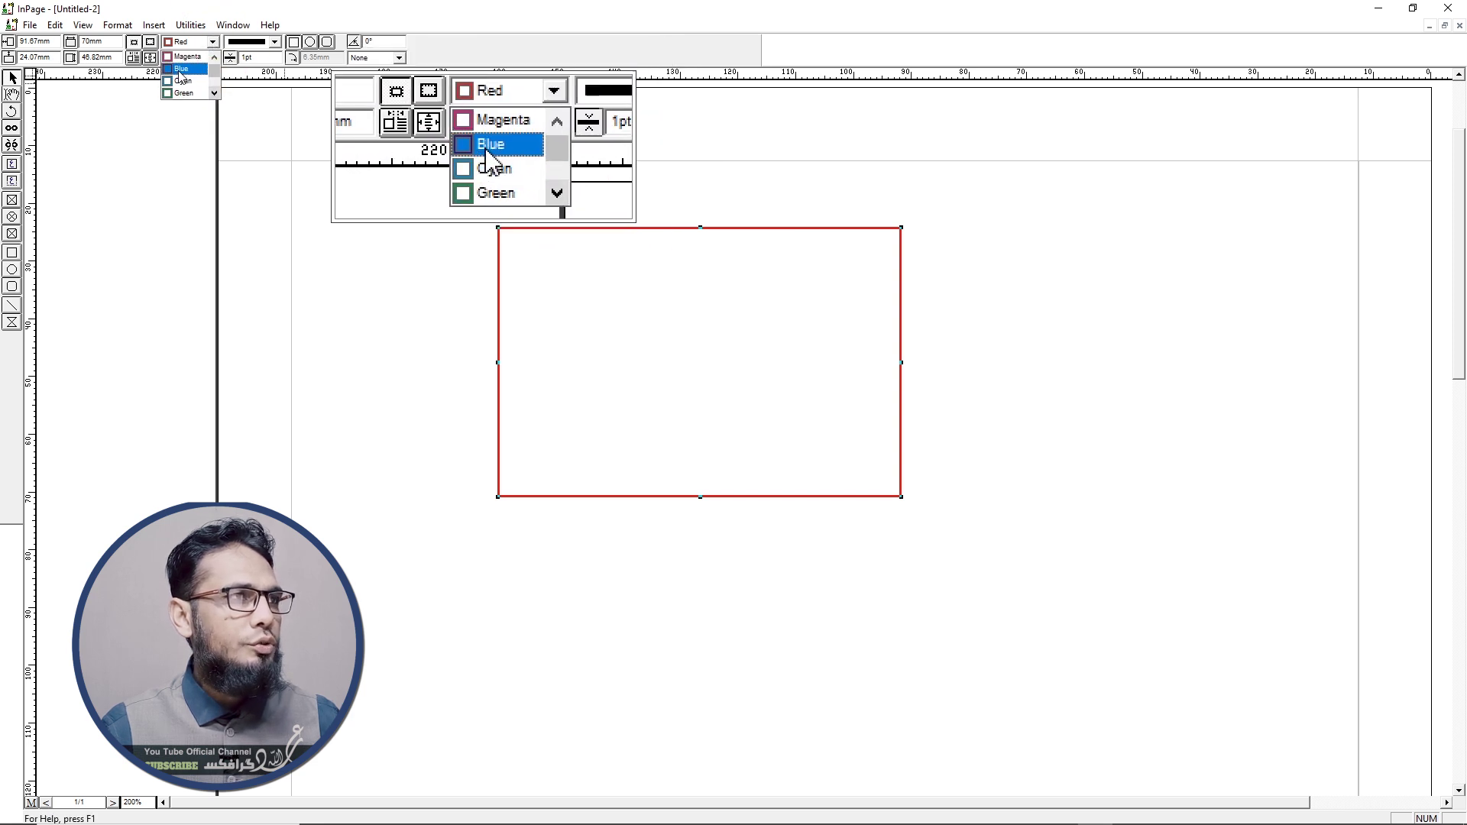
click(186, 86)
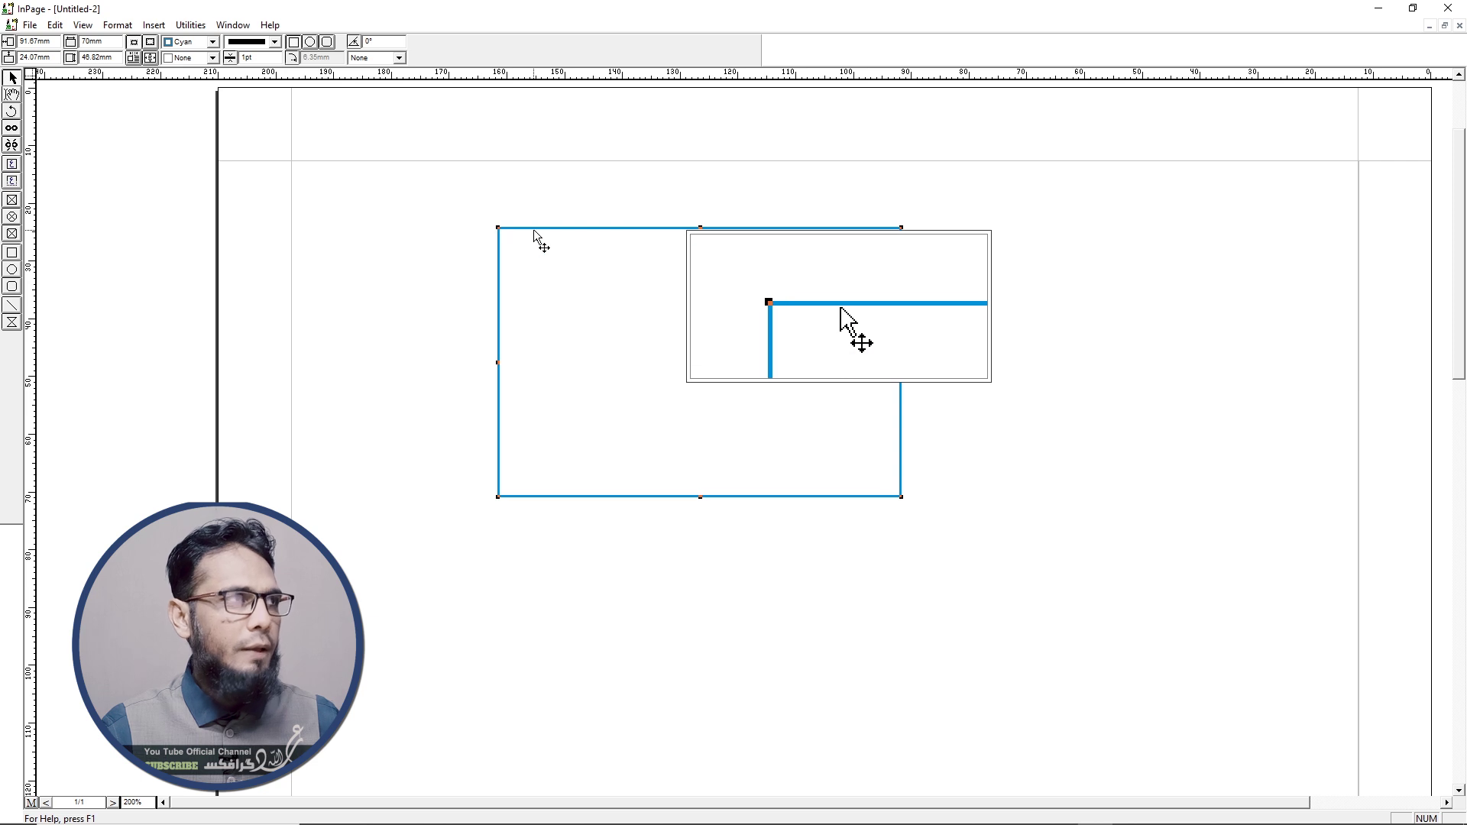
- Fill the rectangle with red
click(180, 58)
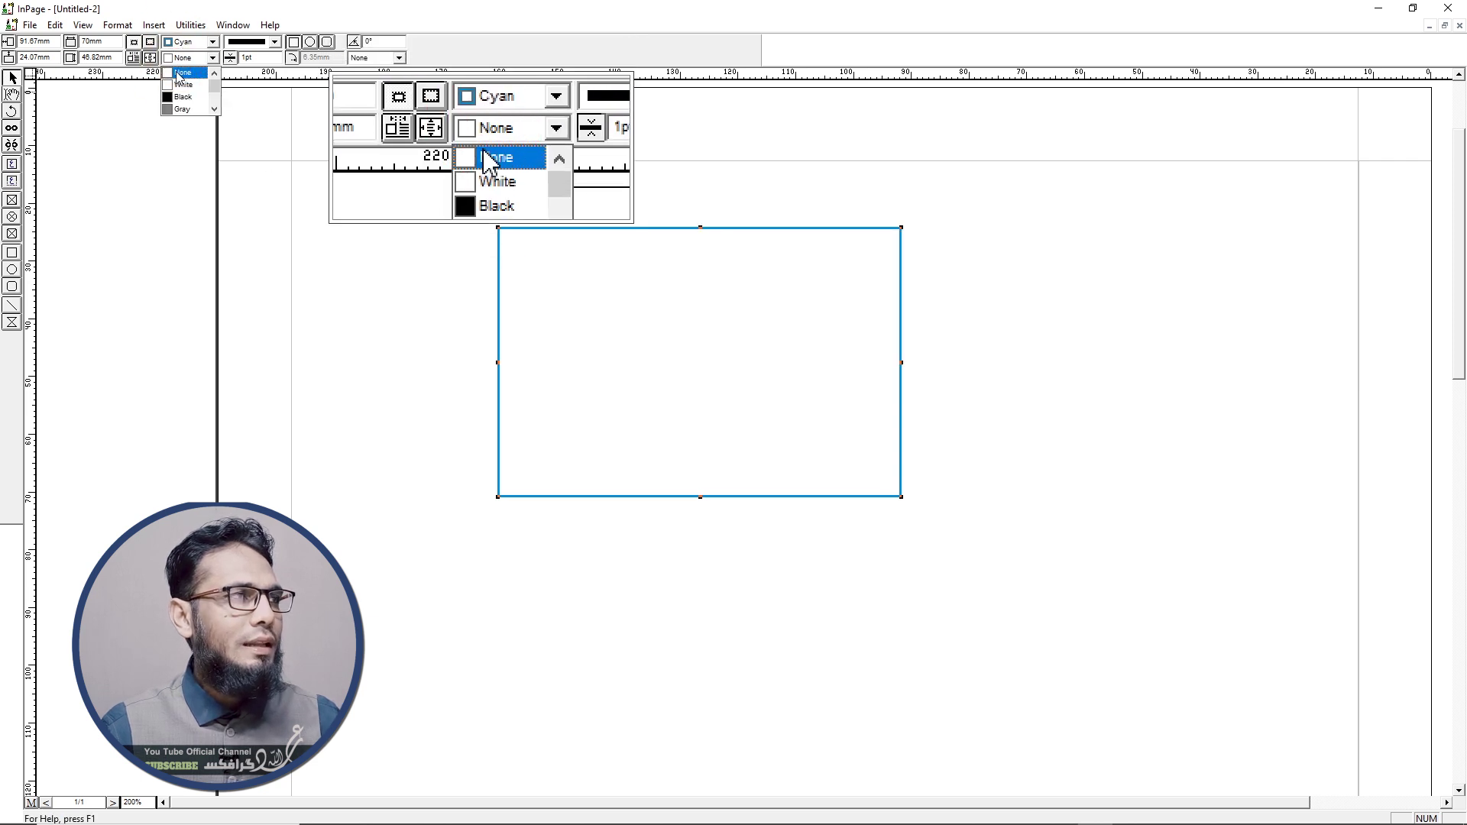
click(215, 109)
click(214, 109)
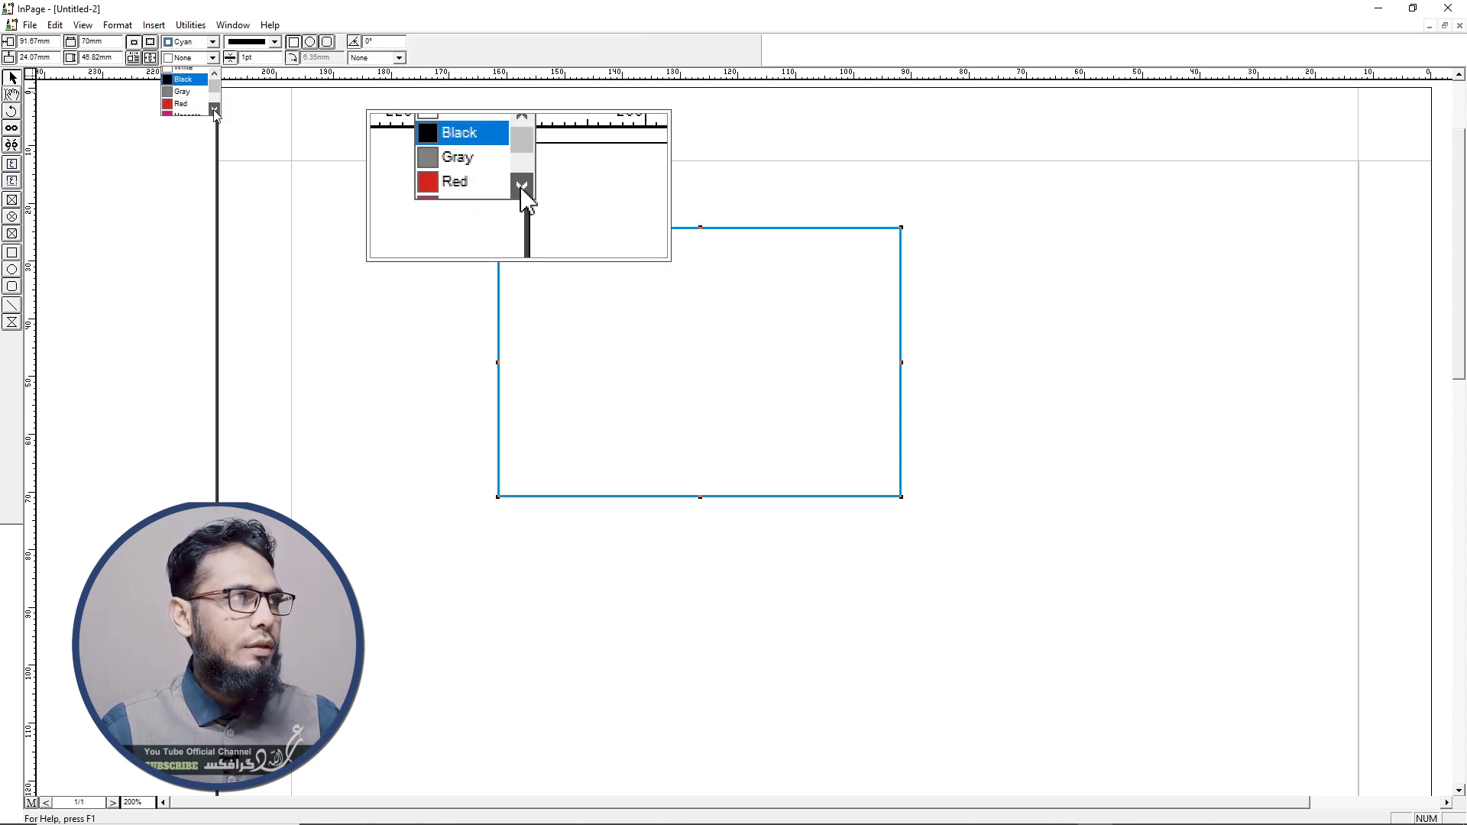
click(182, 97)
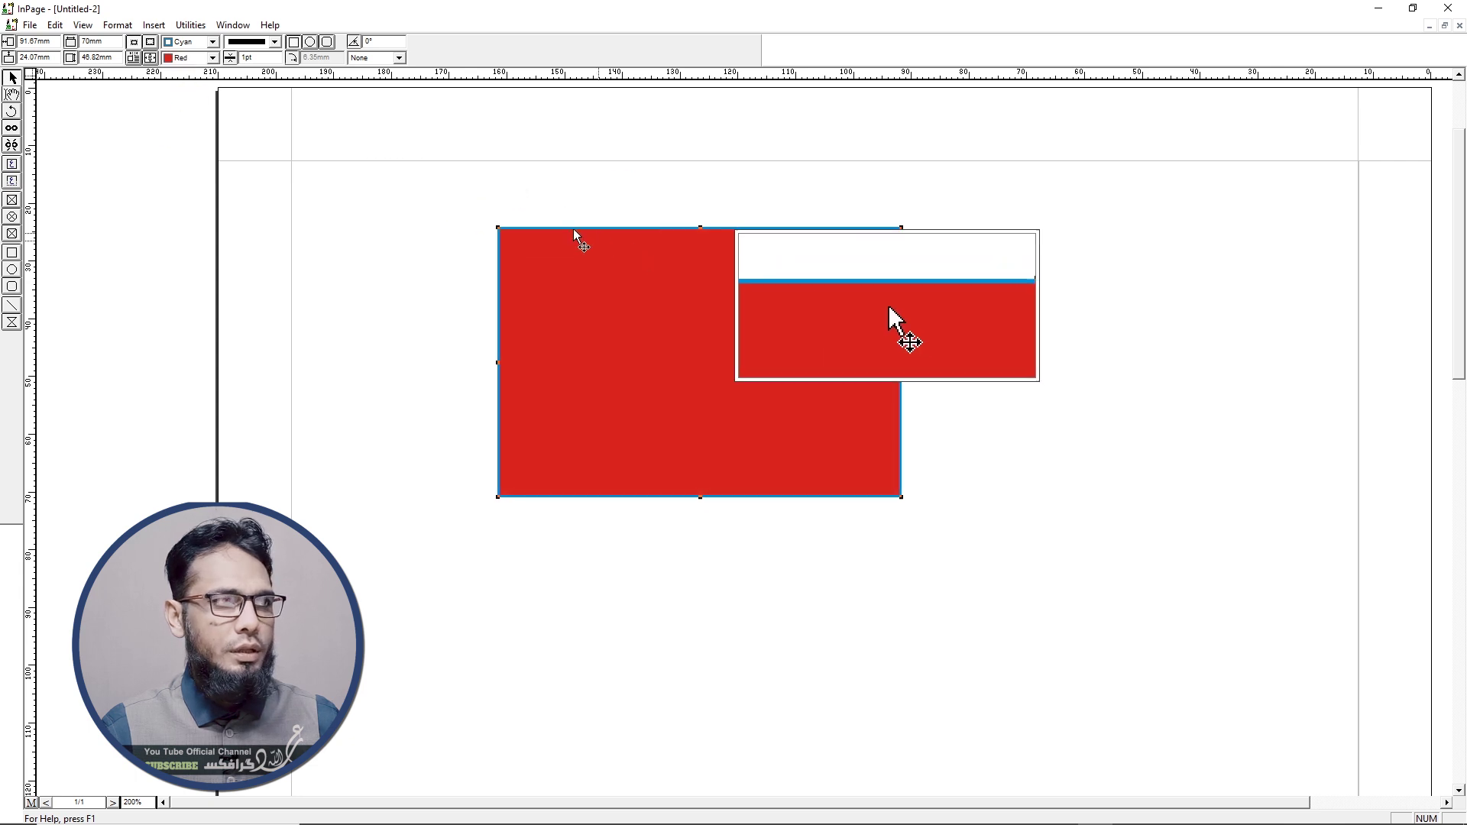
click(184, 60)
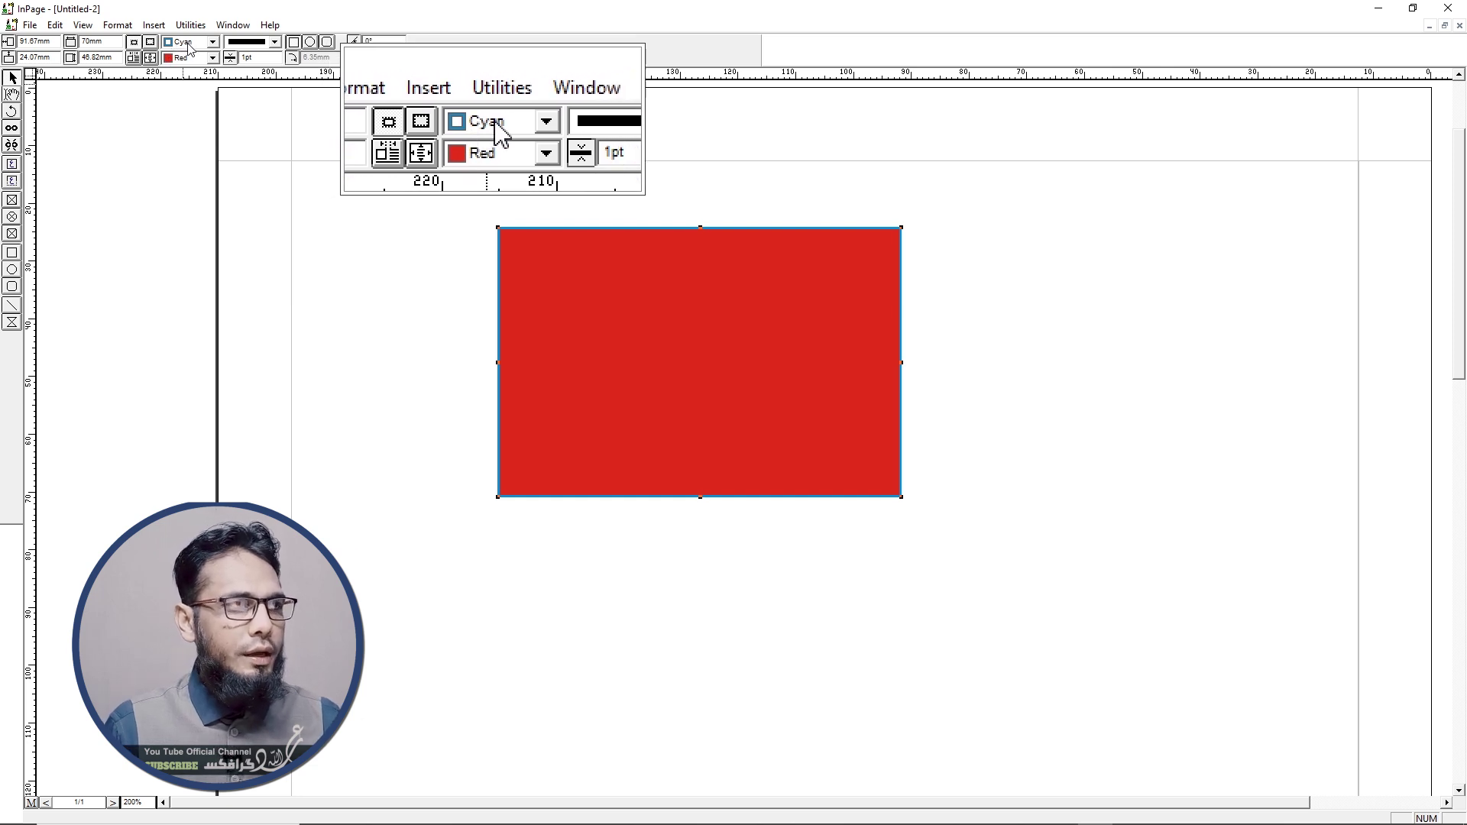
click(189, 46)
click(188, 46)
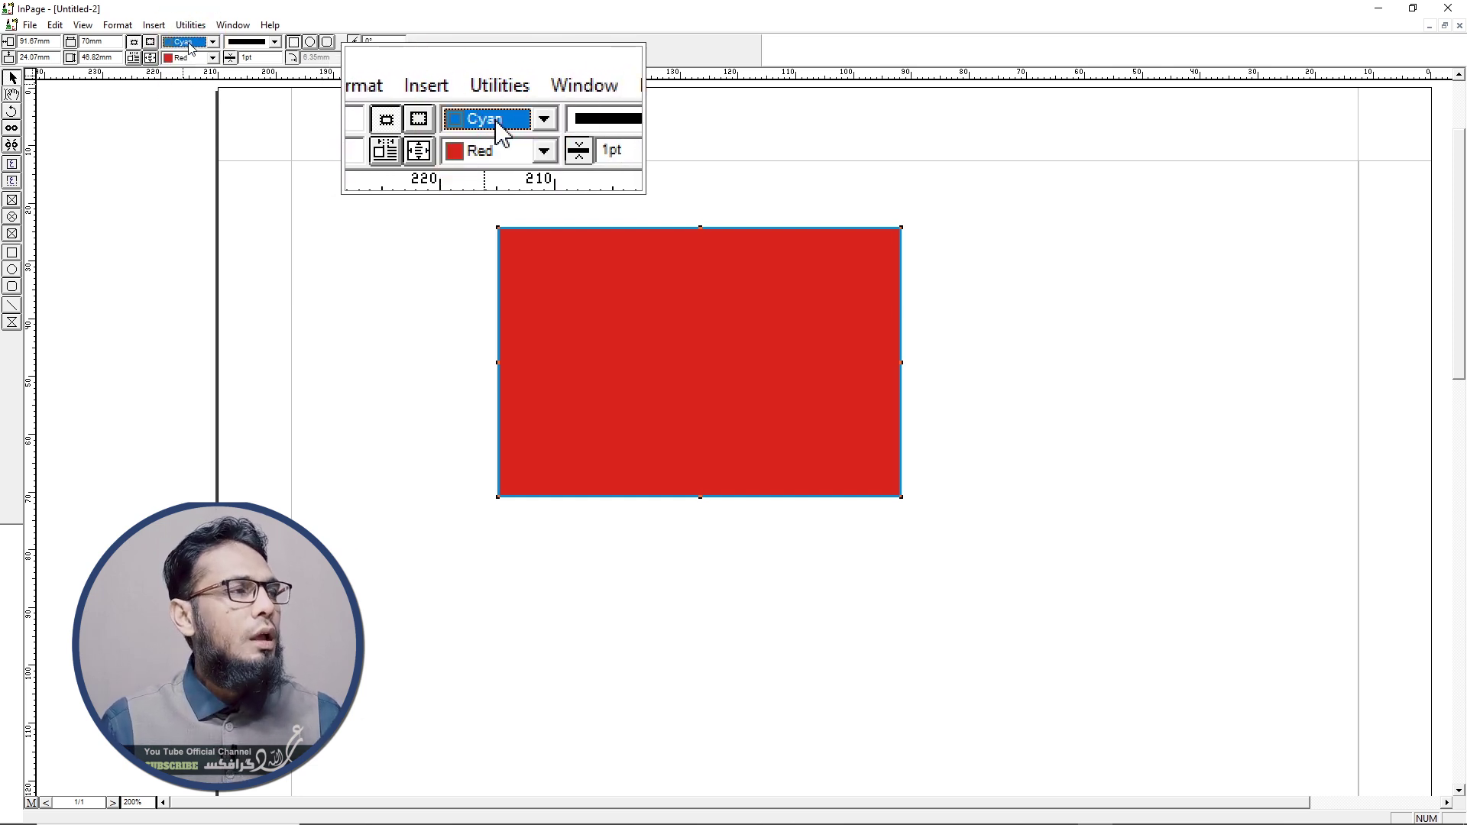
- Place the rectangle's border outside its frame and return it to the inside
click(150, 42)
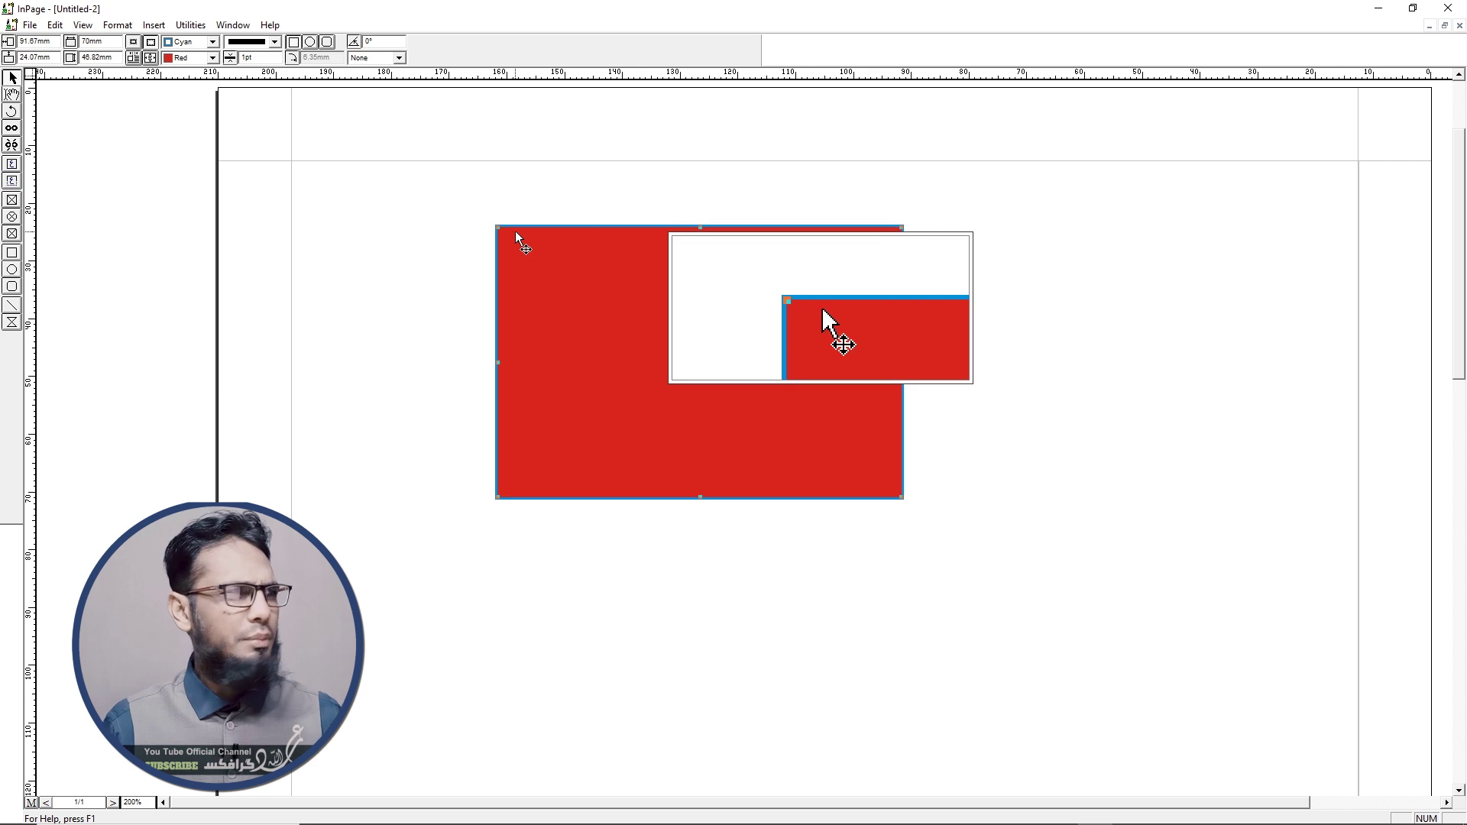
click(134, 43)
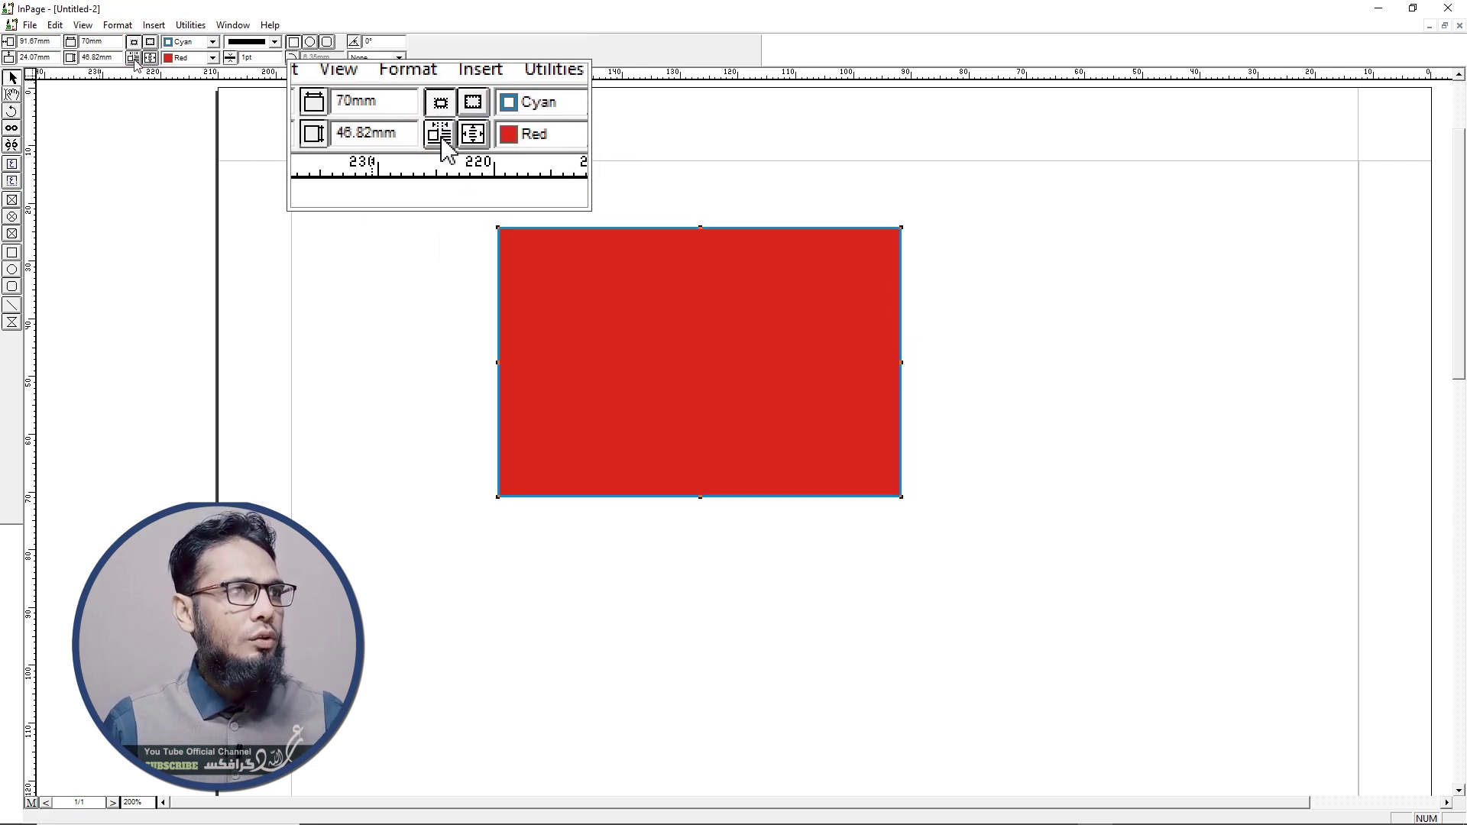
- Examine the rectangle's text run-around offset settings and close them without changes
double_click(134, 58)
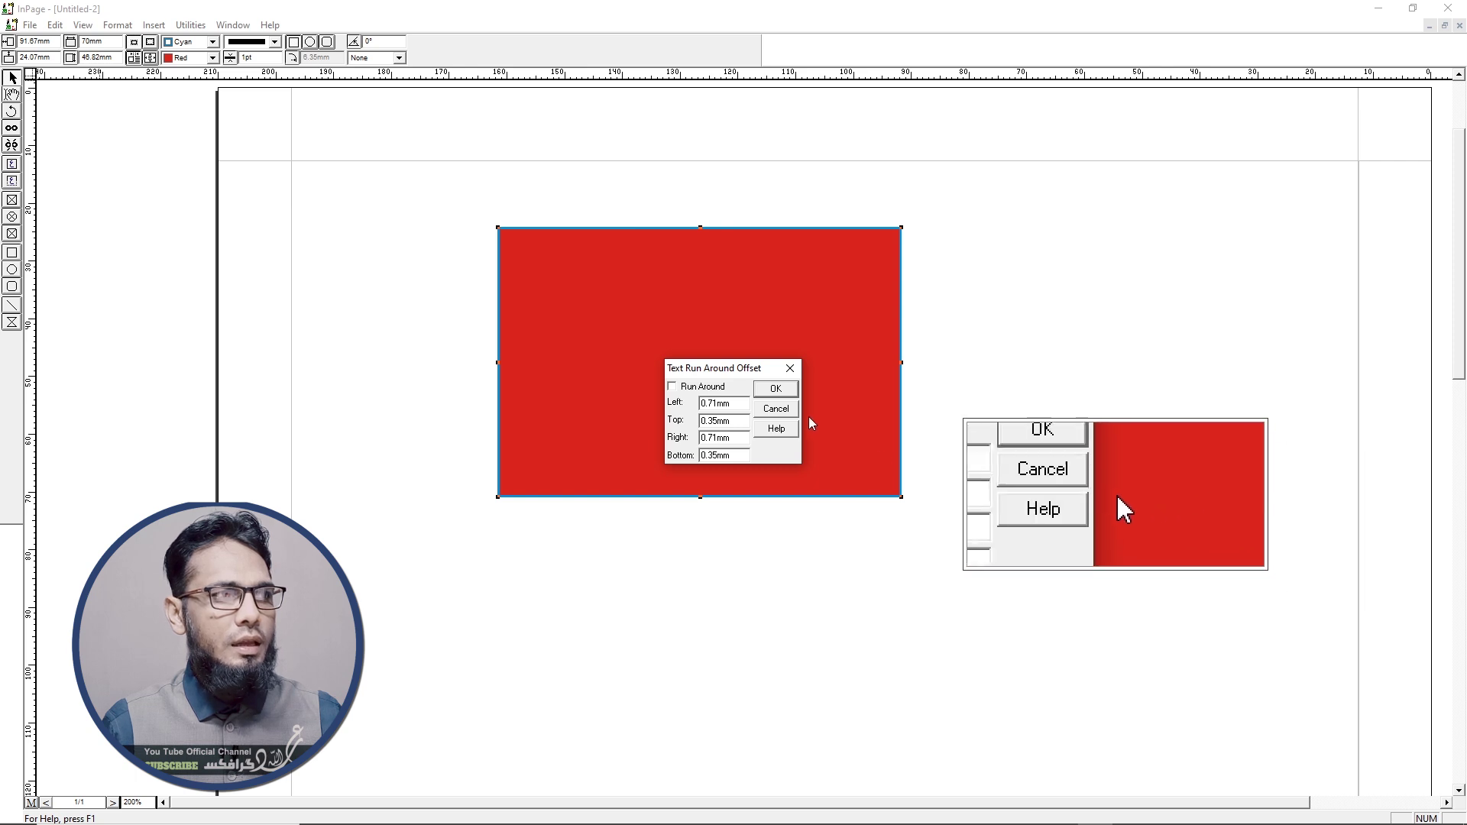
click(787, 411)
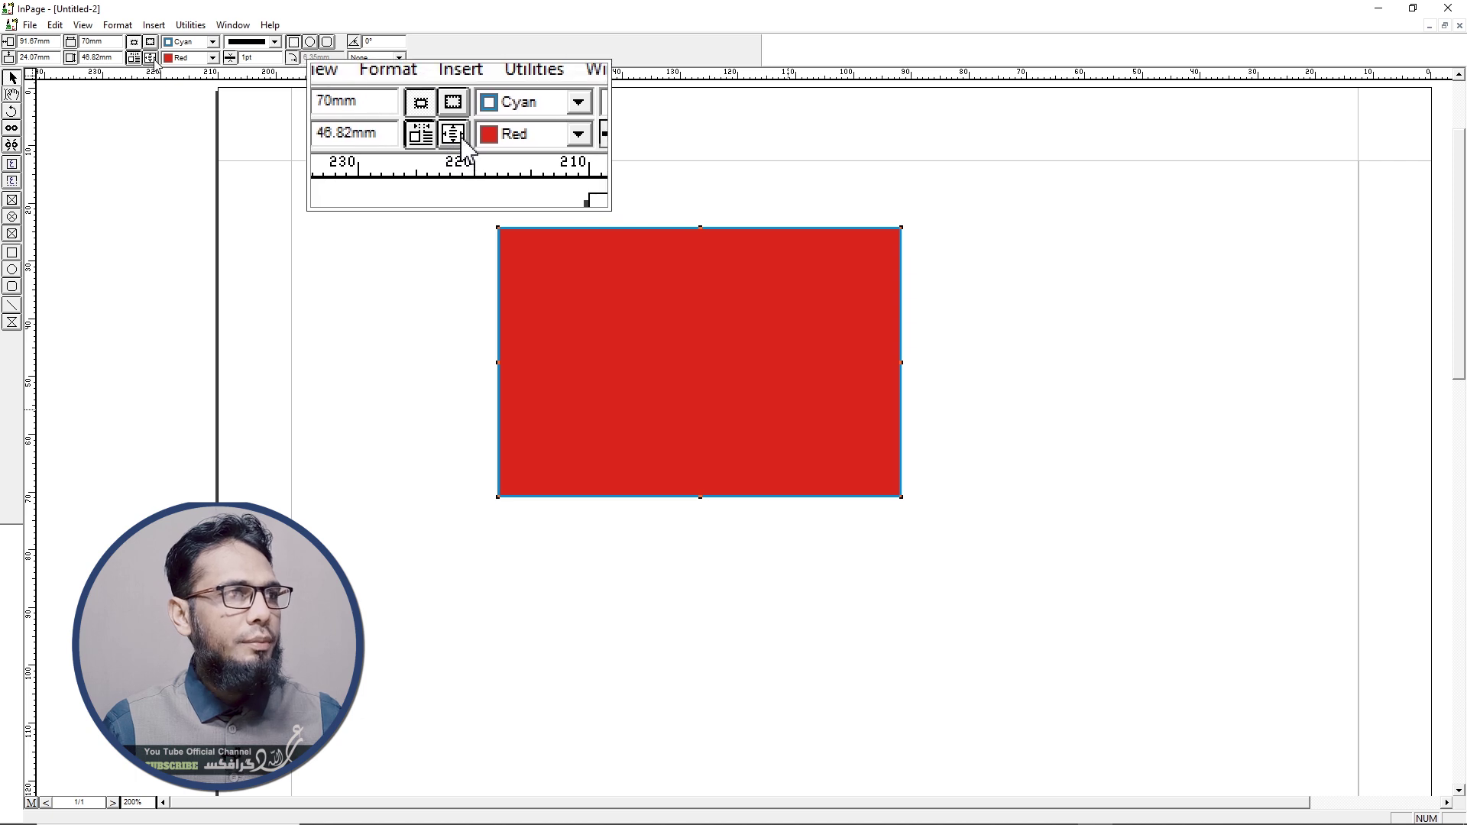
- Set the rectangle's inset to 1 mm on the left, top, right and bottom sides
click(151, 59)
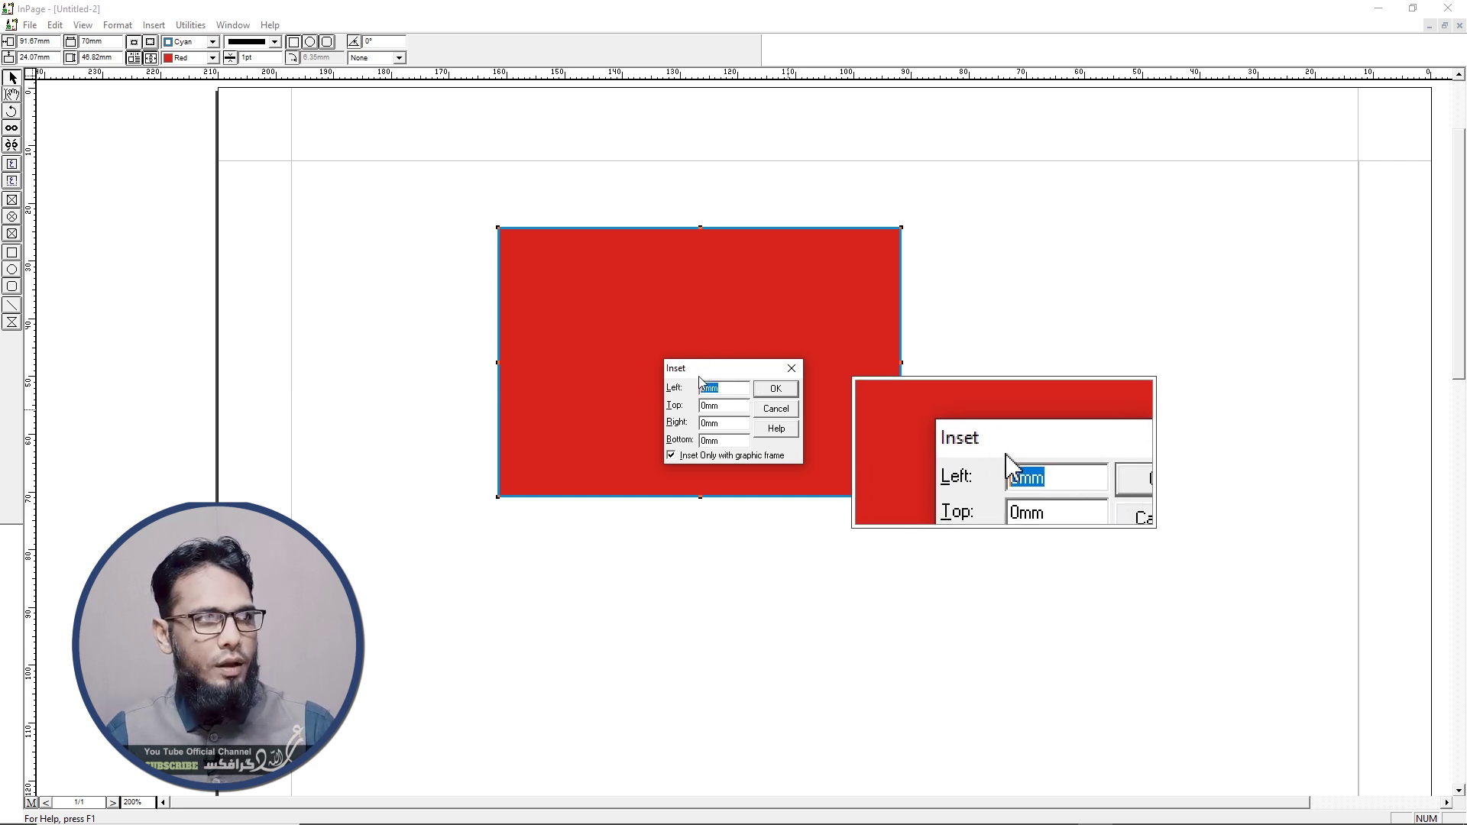
text(1)
double_click(719, 406)
text(1)
click(731, 430)
double_click(707, 423)
text(1)
double_click(707, 441)
text(1)
click(769, 390)
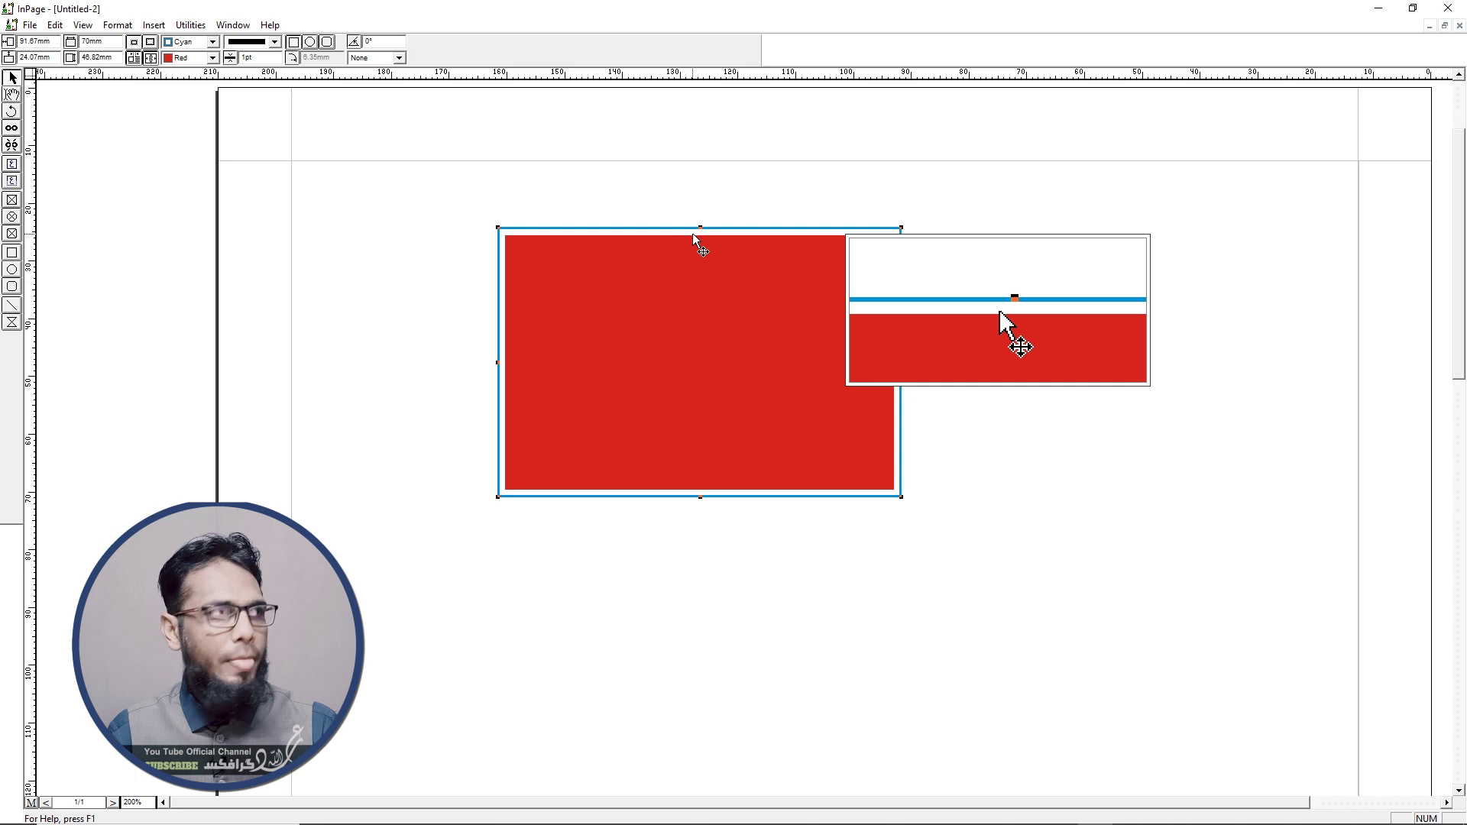
- Set the red rectangle's inset to 5 mm on the left, top, right and bottom sides
click(151, 59)
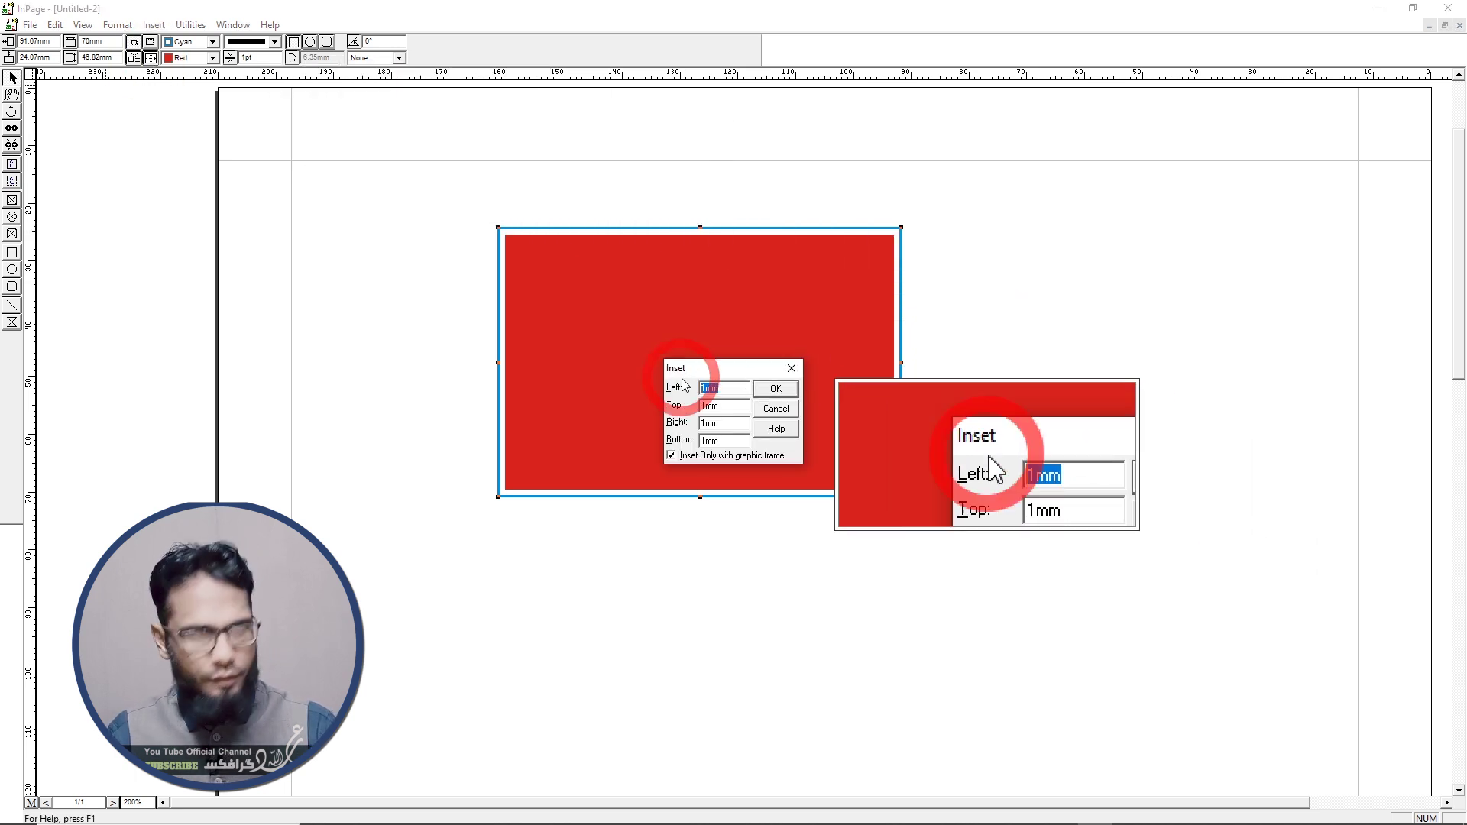
text(5)
key(Tab)
text(5)
double_click(711, 422)
text(5)
double_click(711, 440)
text(5)
click(775, 392)
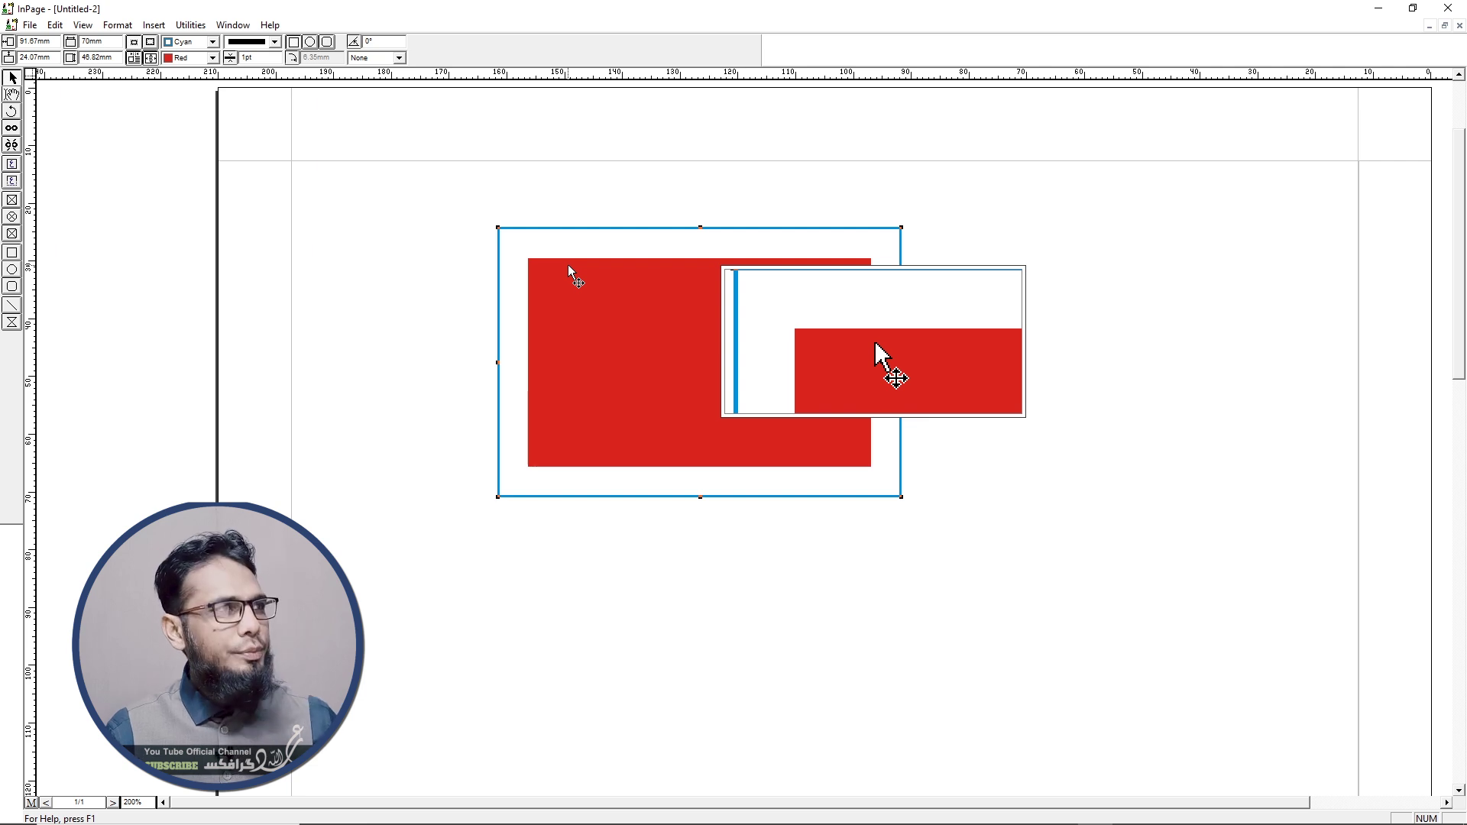
key(ctrl+shift+4)
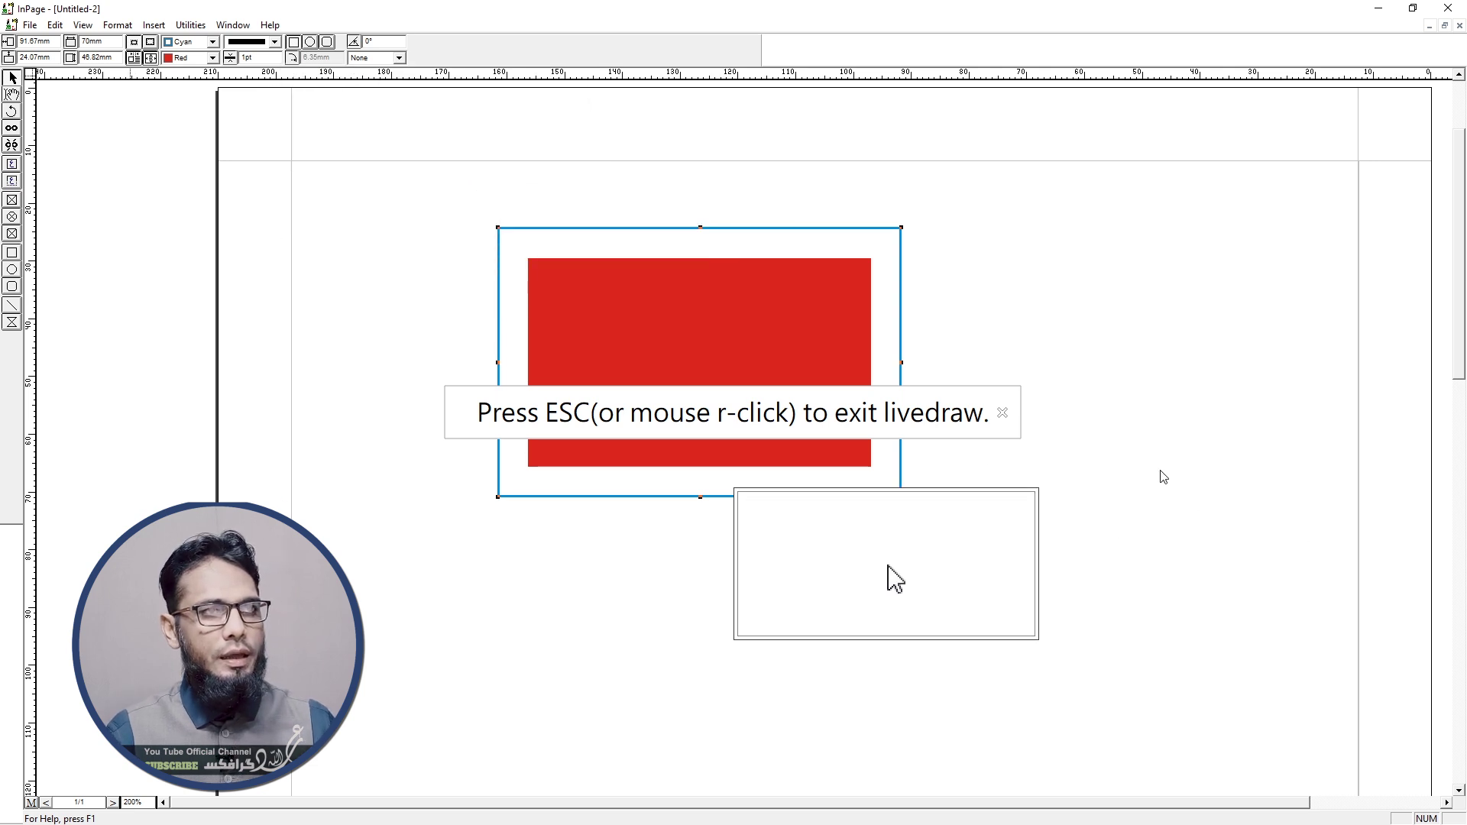
click(1002, 413)
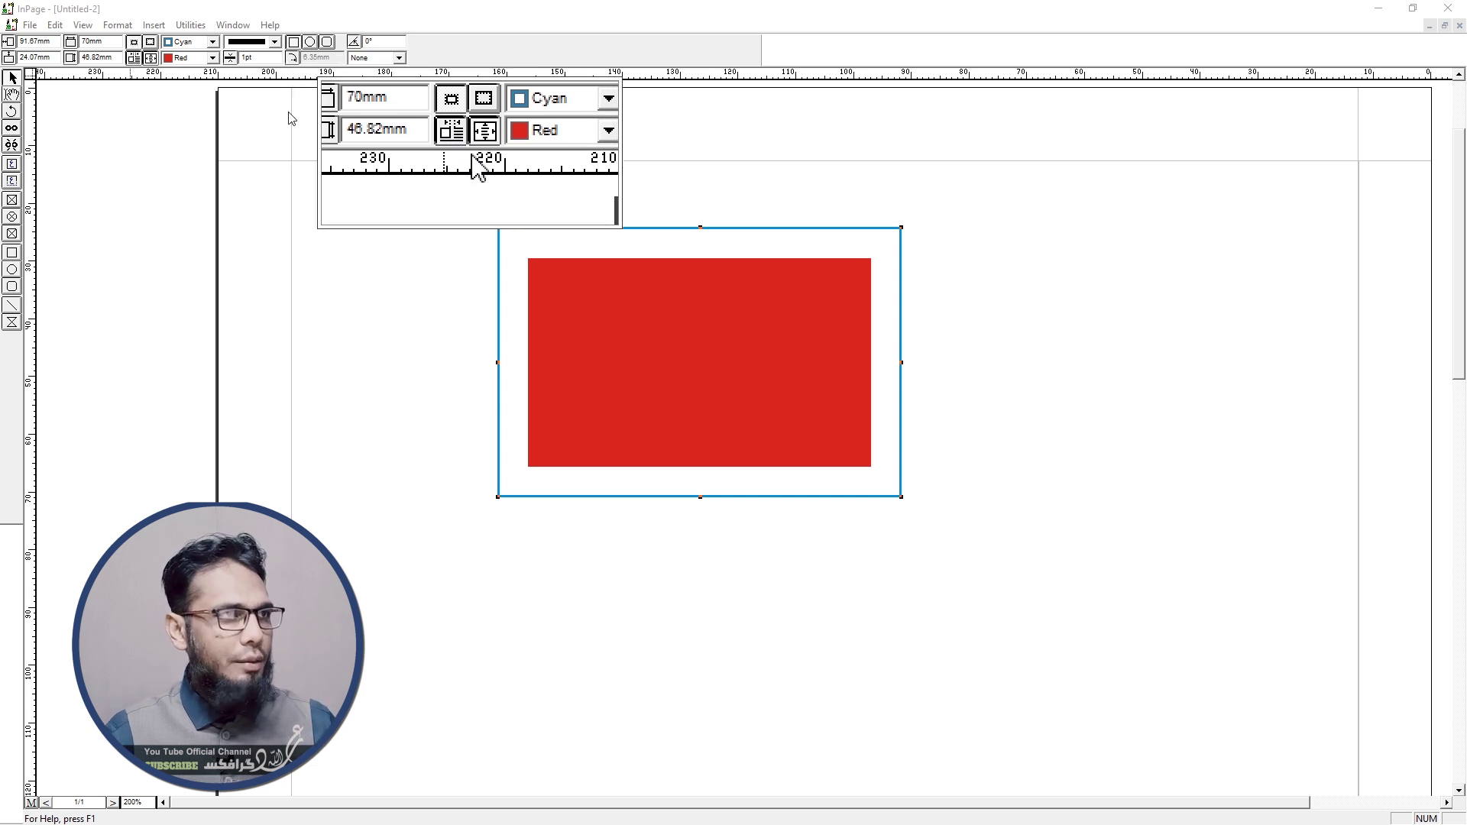
key(Escape)
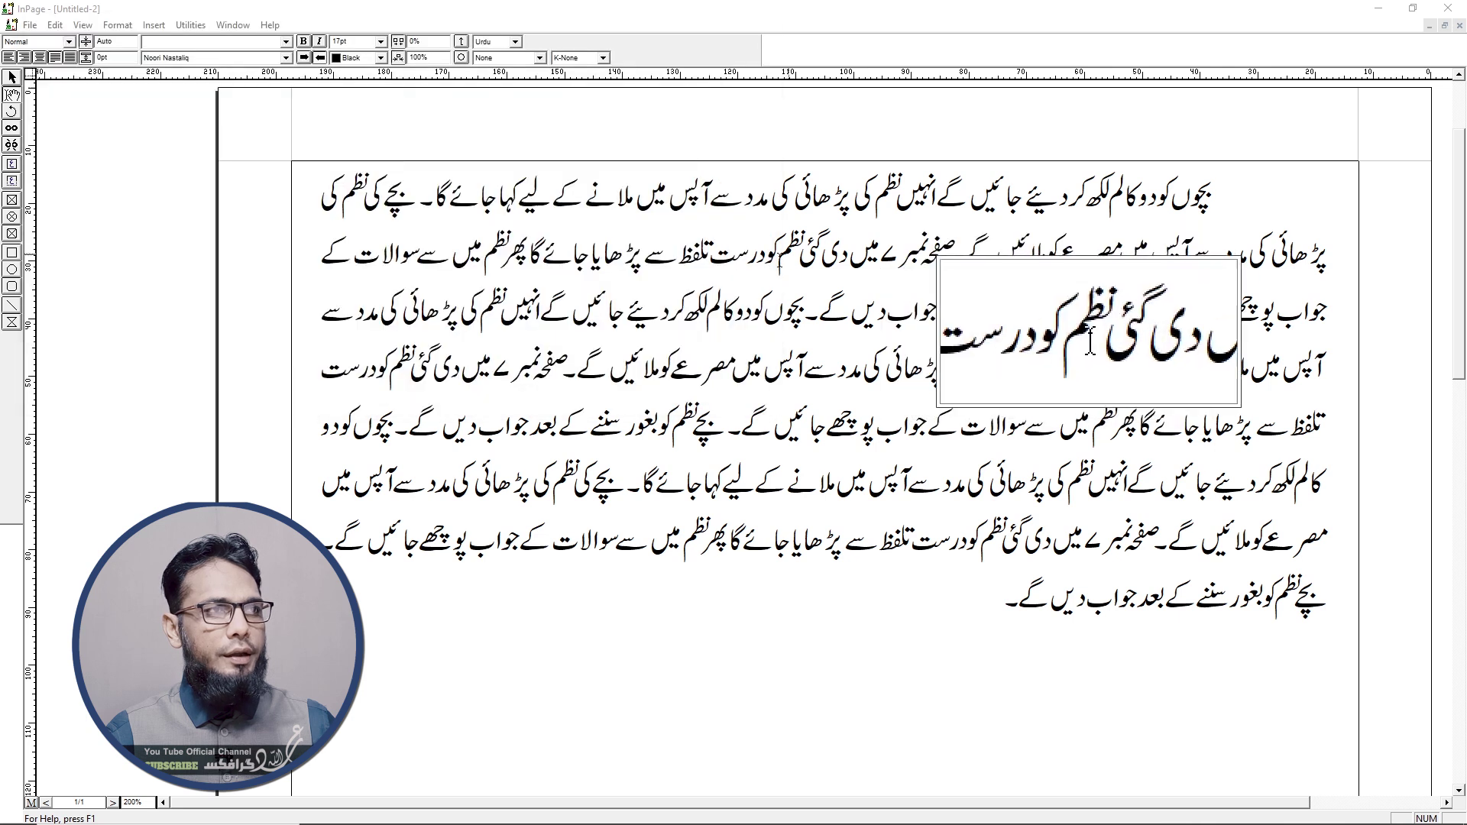
key(Escape)
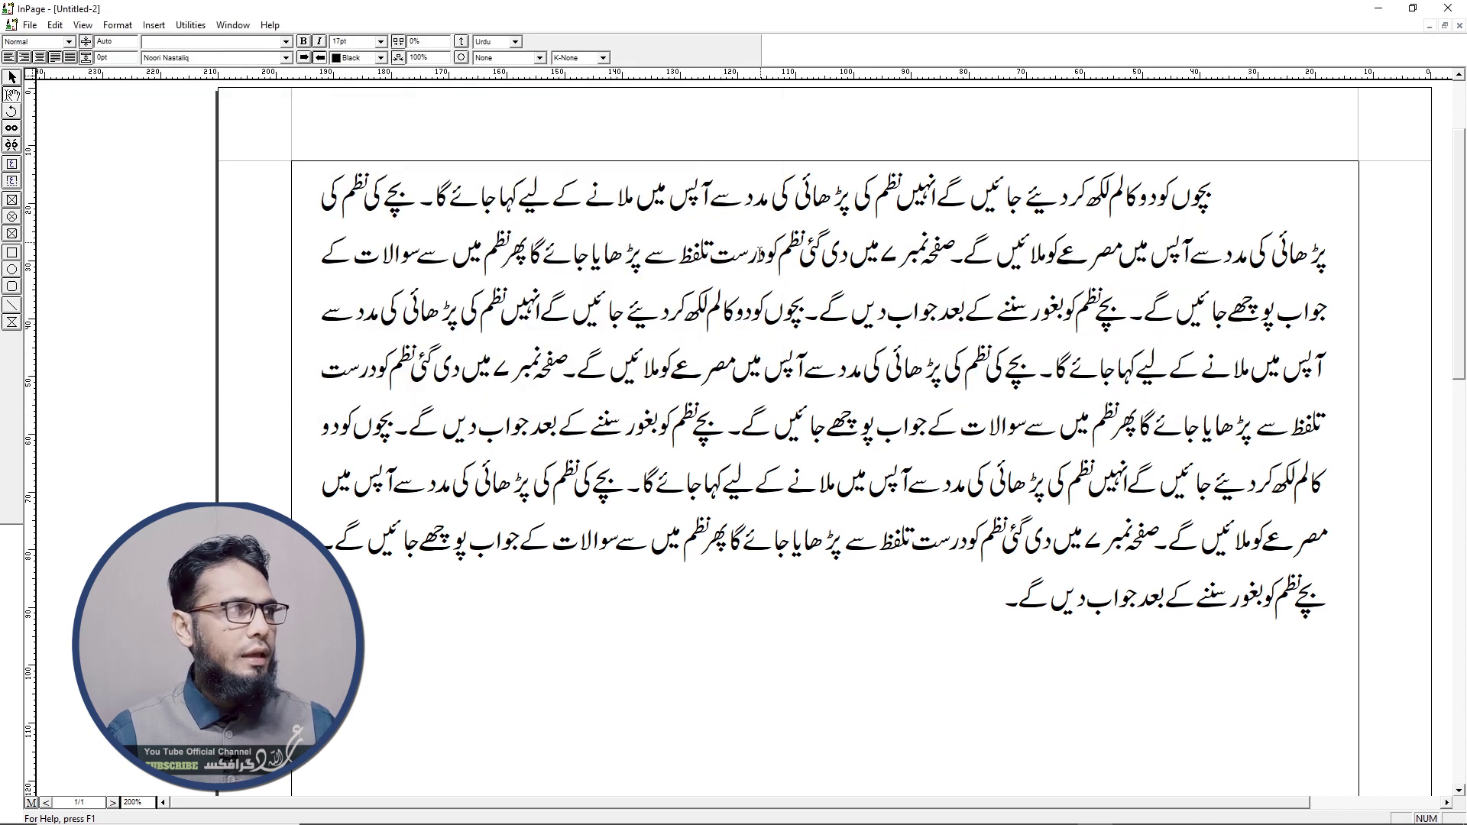
key(super+plus)
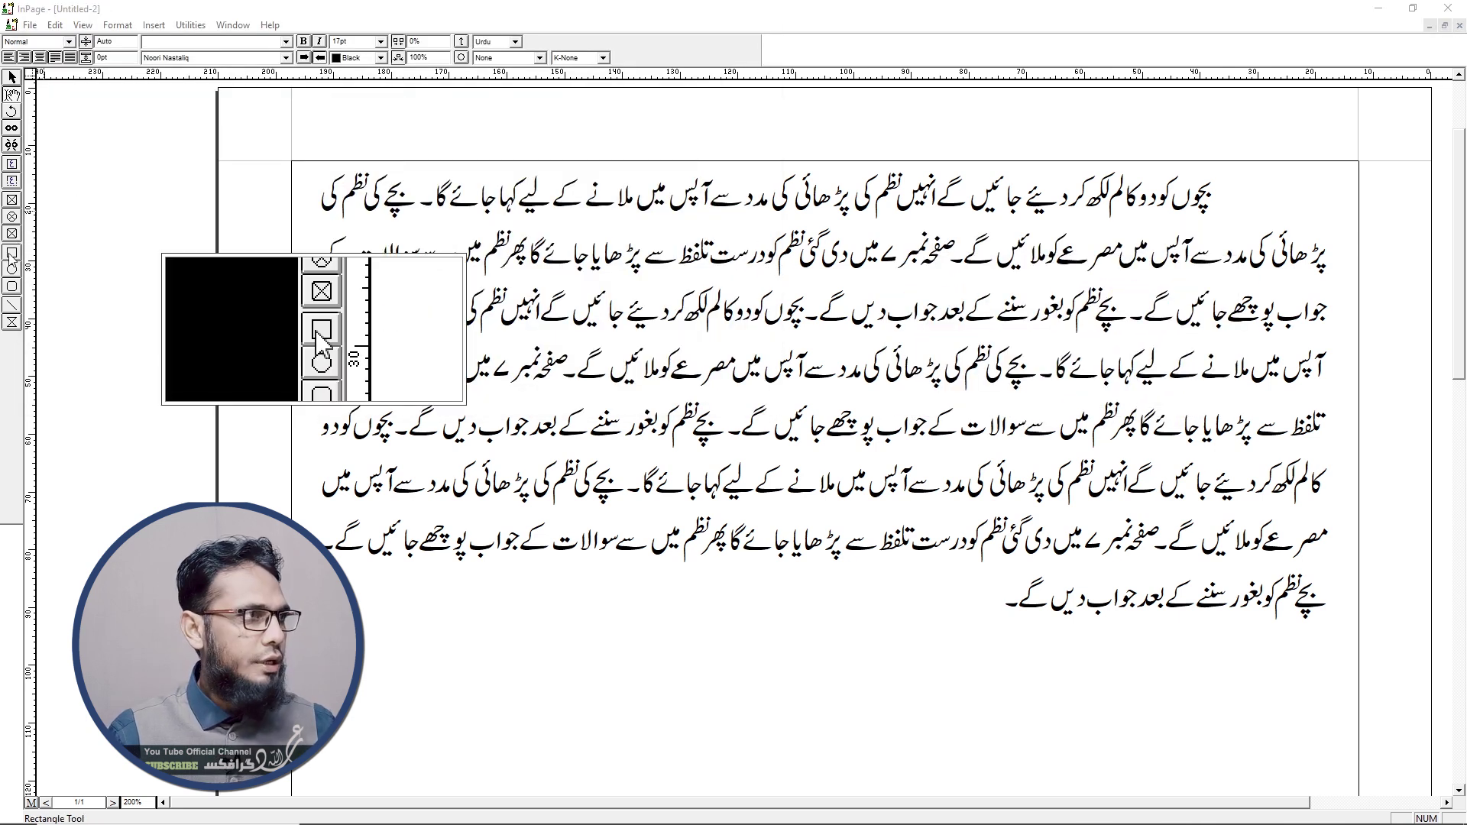
- Draw a rectangle about 57 mm wide and 33 mm high over the Urdu text and fill it with gray
click(12, 256)
mouse_move(683, 240)
mouse_down()
mouse_move(852, 425)
mouse_move(1014, 425)
mouse_up()
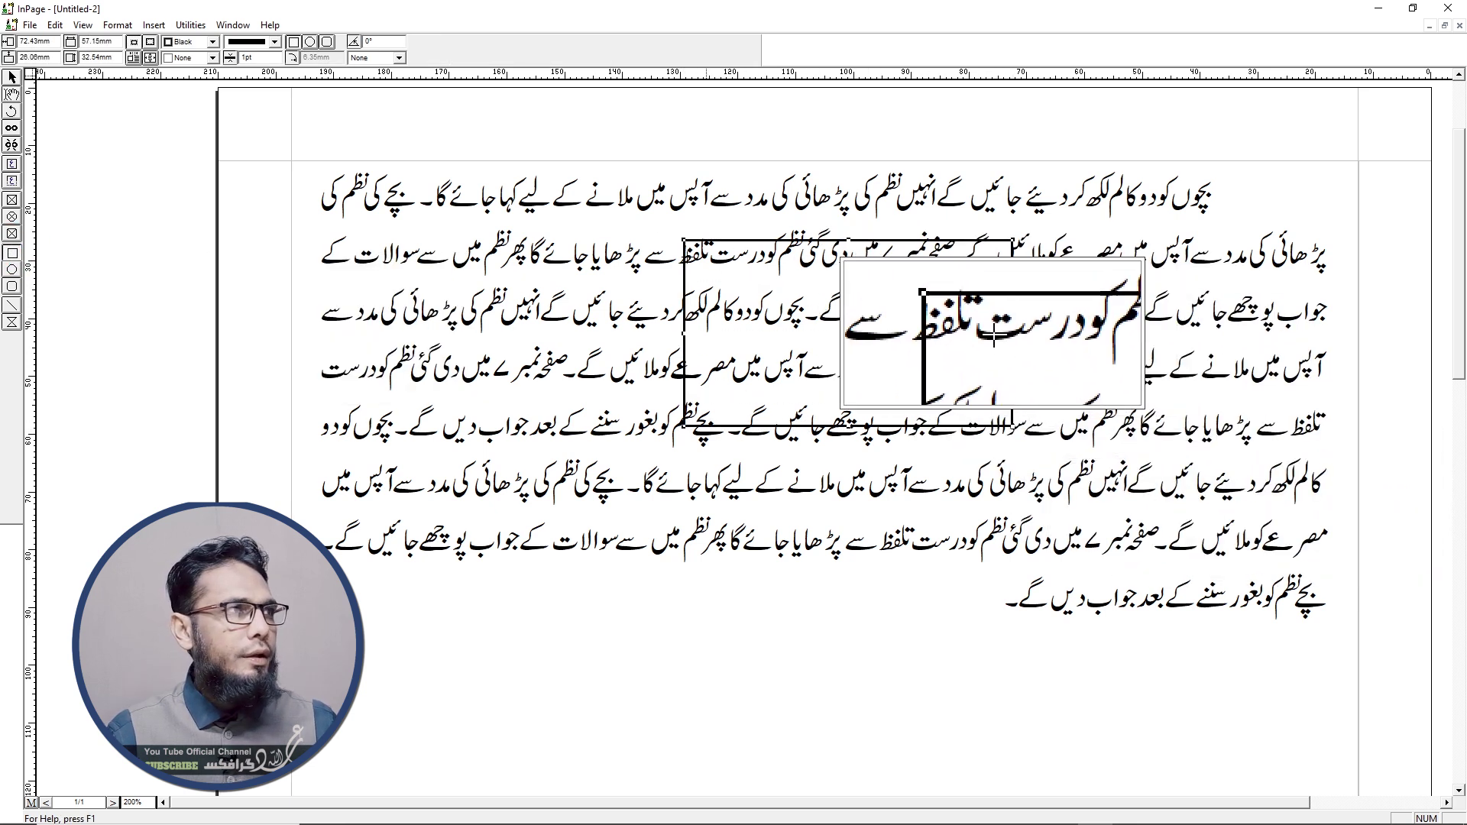
click(212, 58)
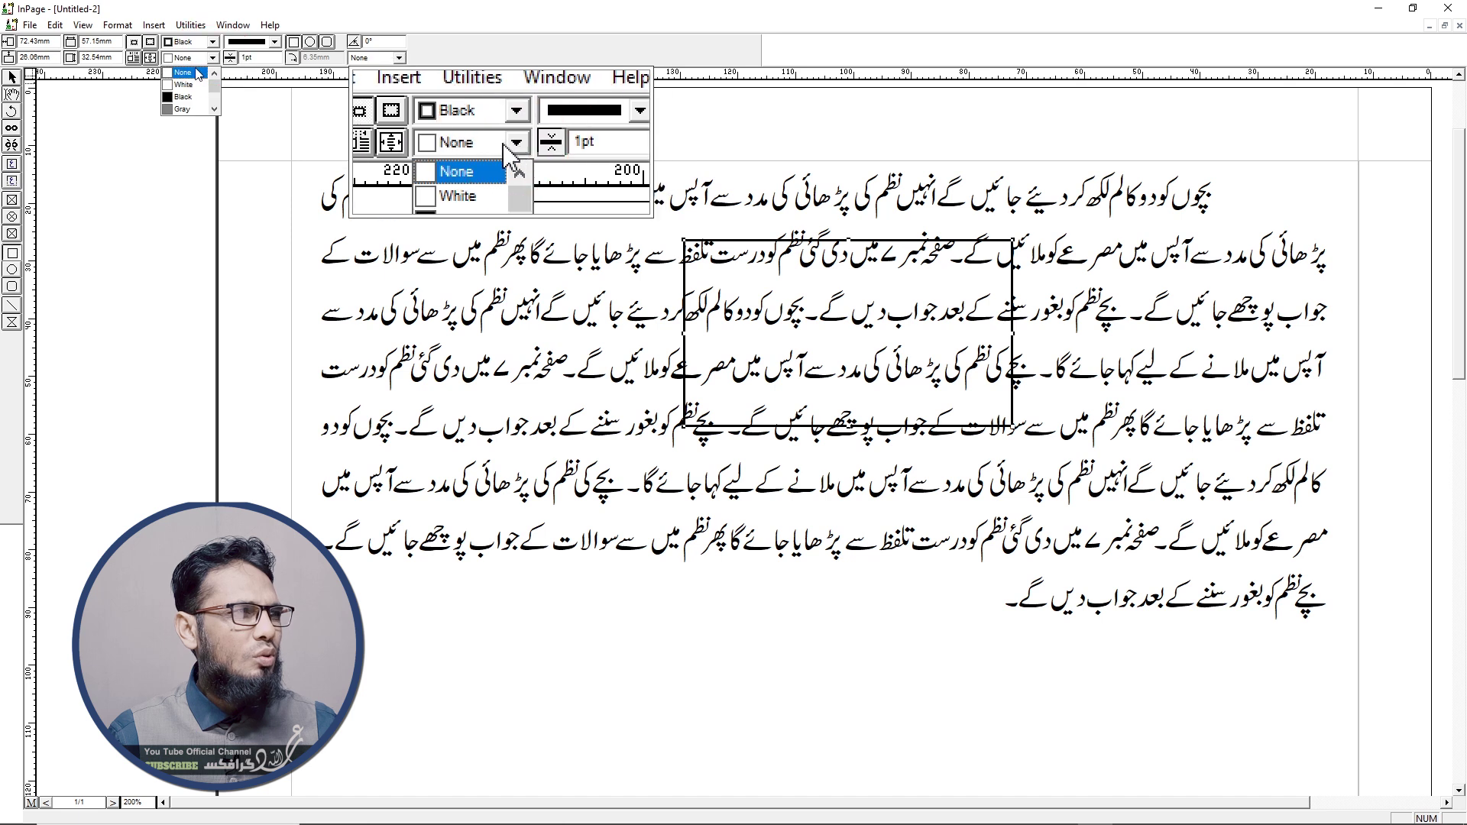
click(190, 95)
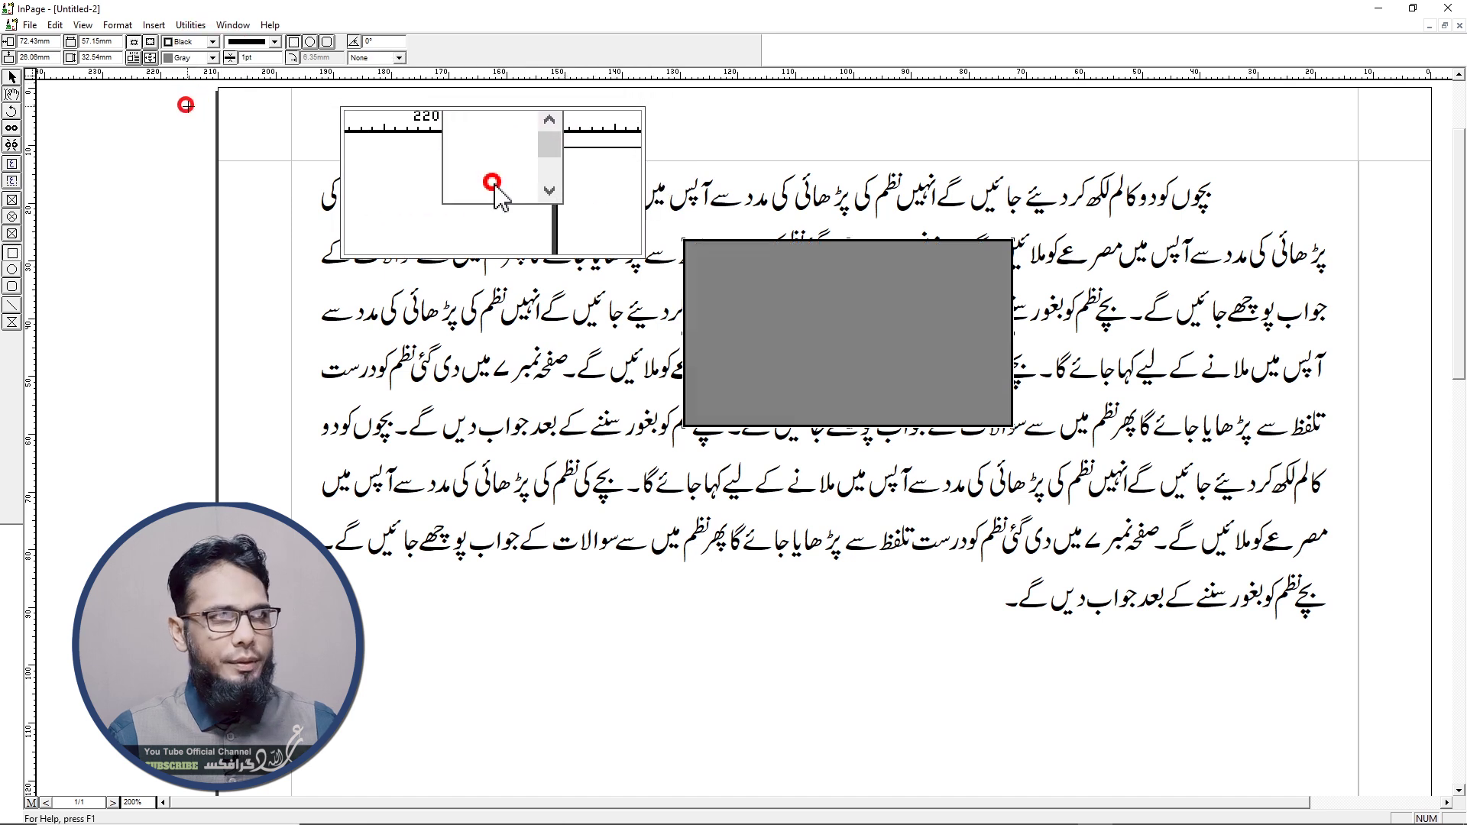
- Try gray as the rectangle's border colour, and set the border to red
click(212, 41)
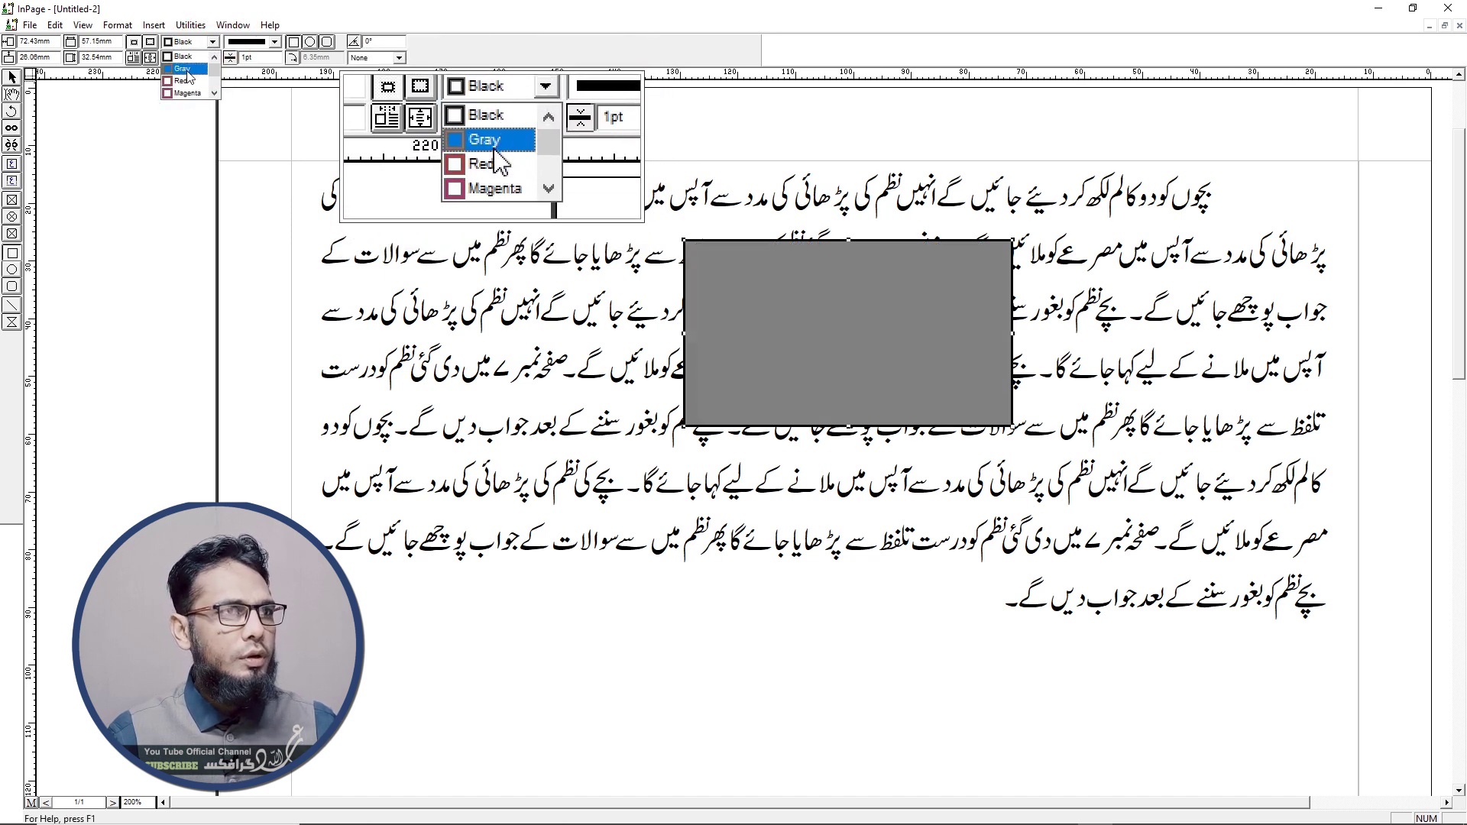
click(188, 73)
click(213, 42)
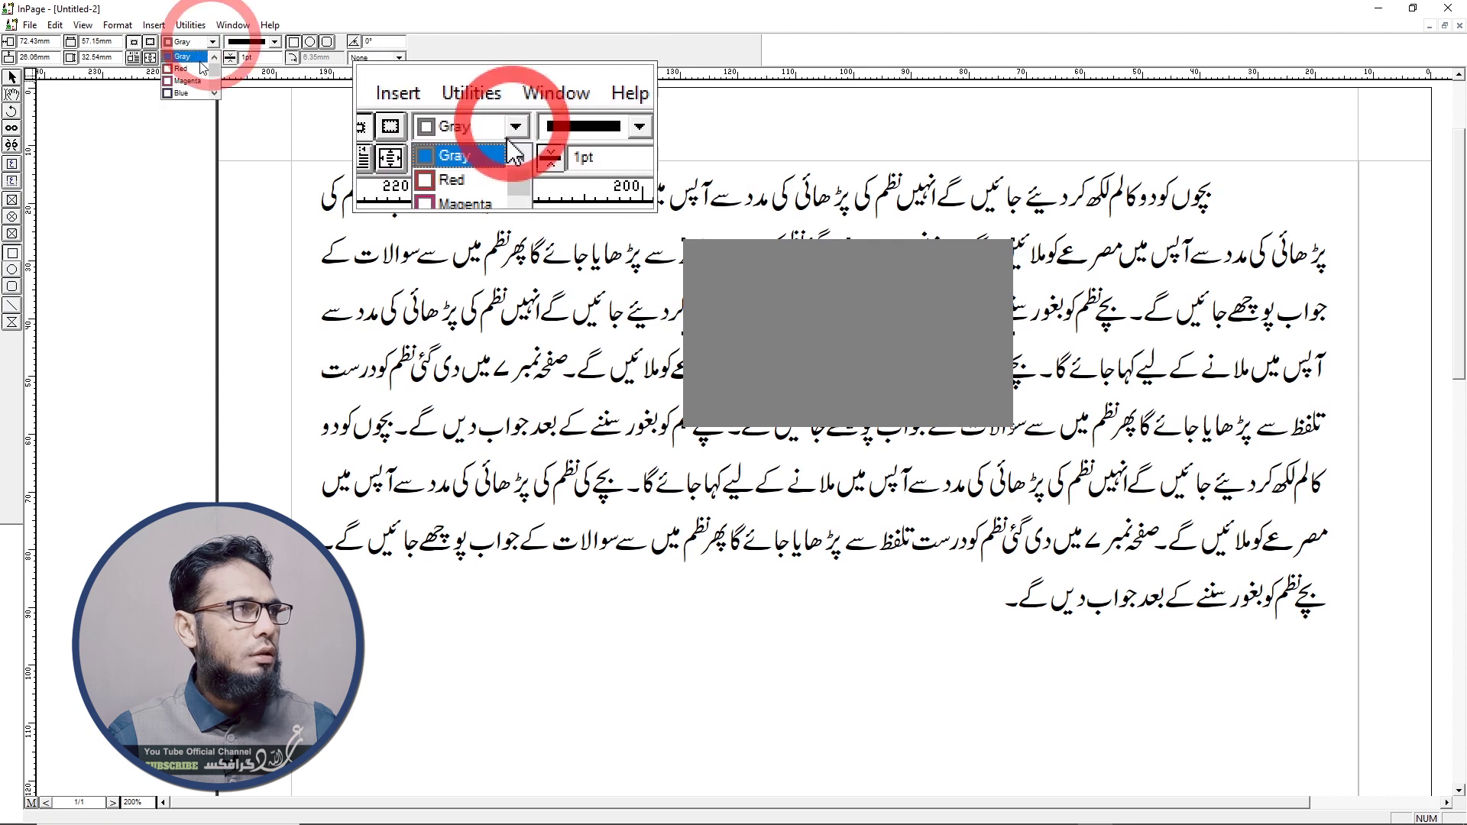
click(188, 83)
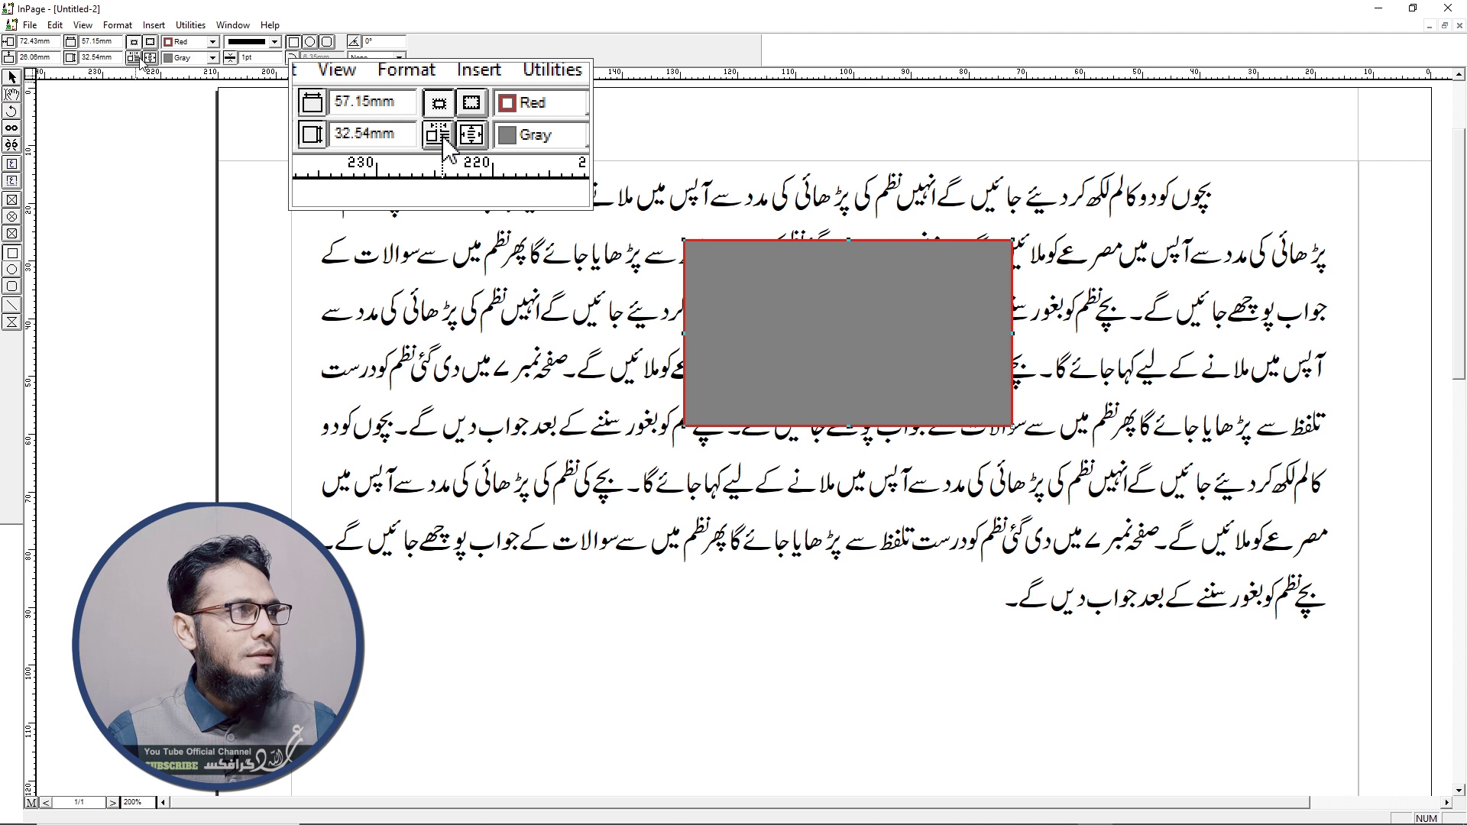
- Set the gray rectangle's inset to 3 mm on the left, top, right and bottom sides
click(135, 58)
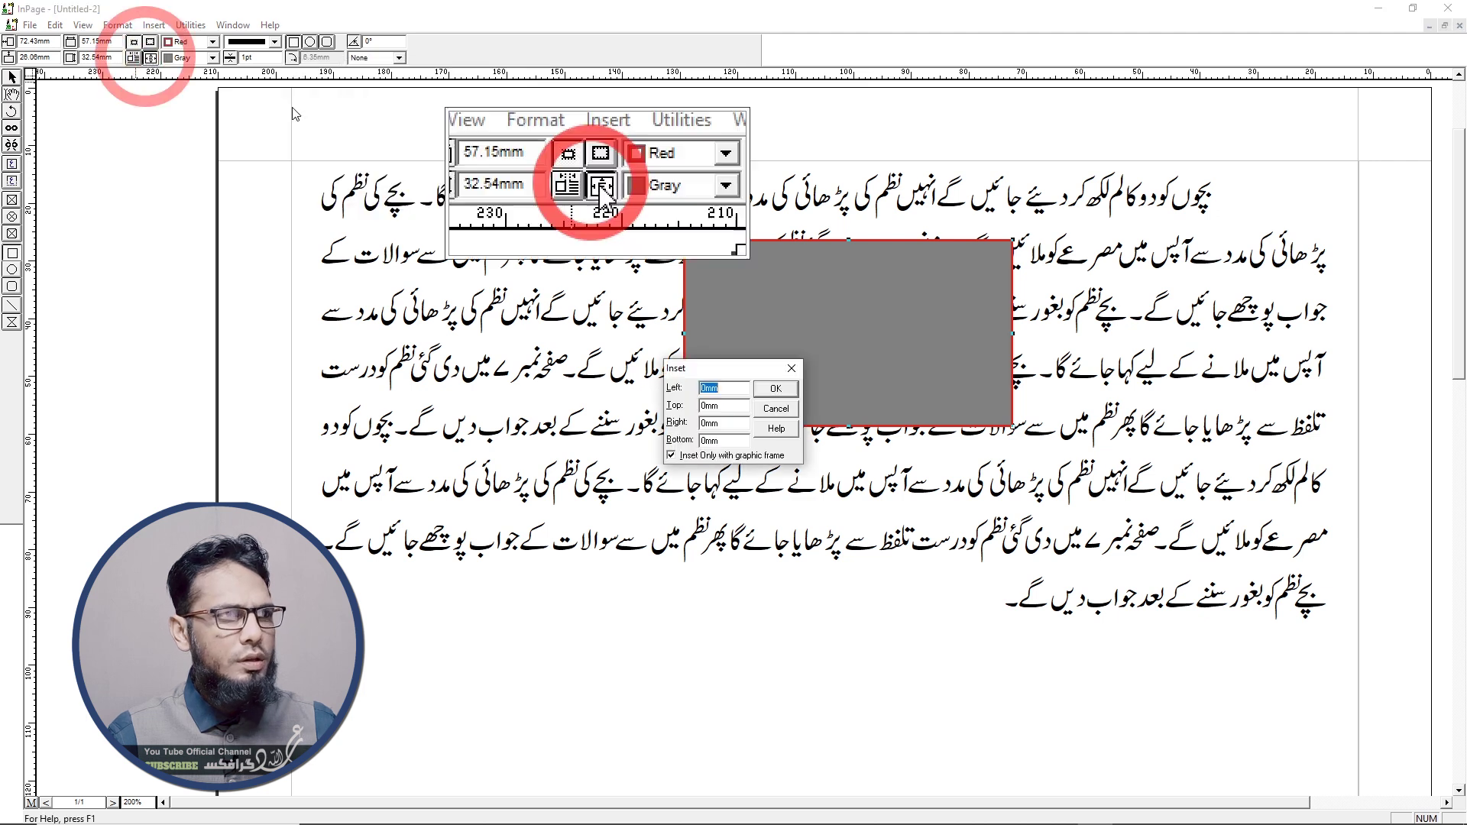
text(3)
click(731, 406)
text(3)
drag(731, 406, 672, 435)
text(33)
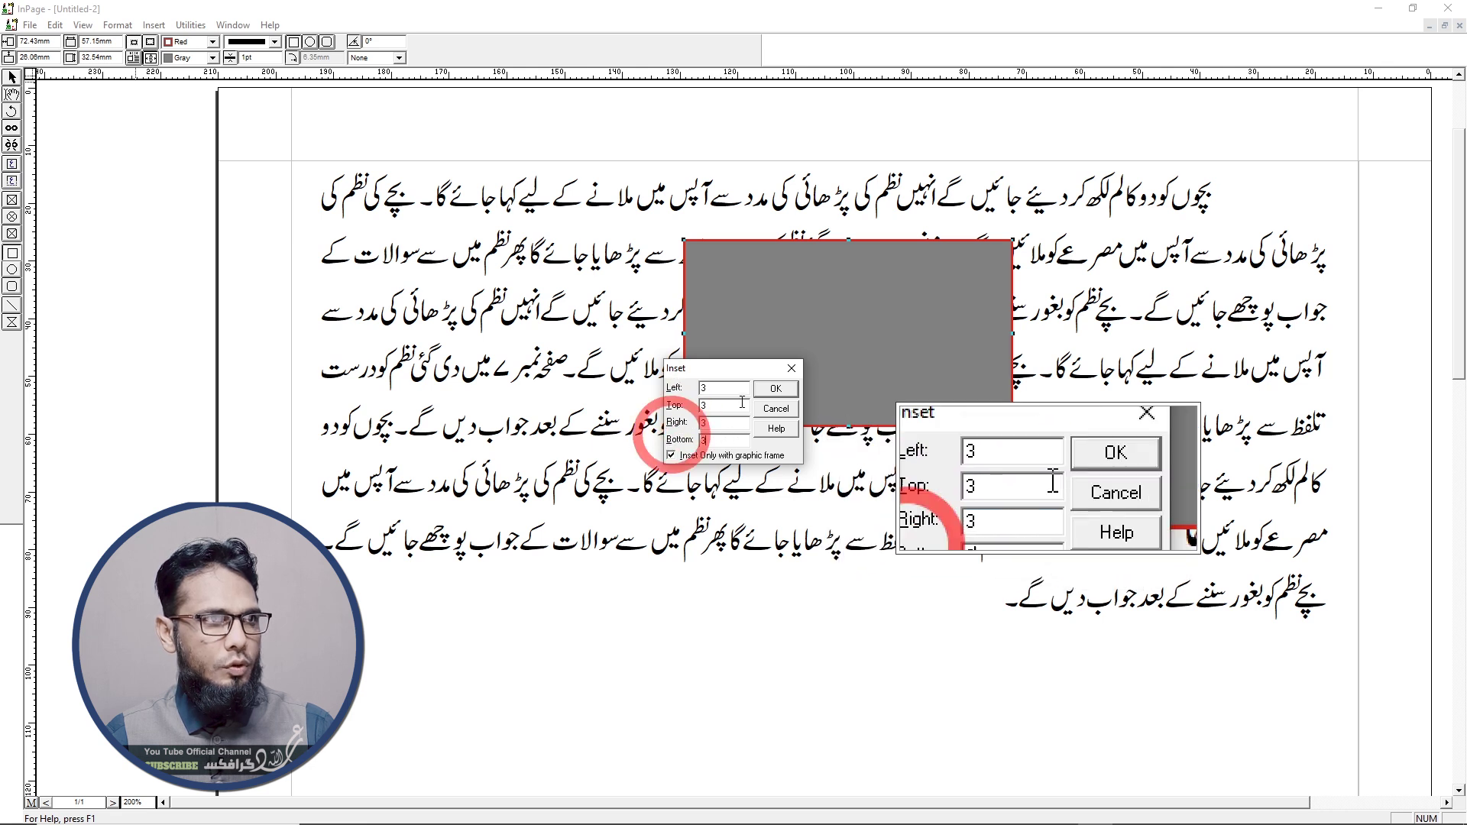
click(776, 388)
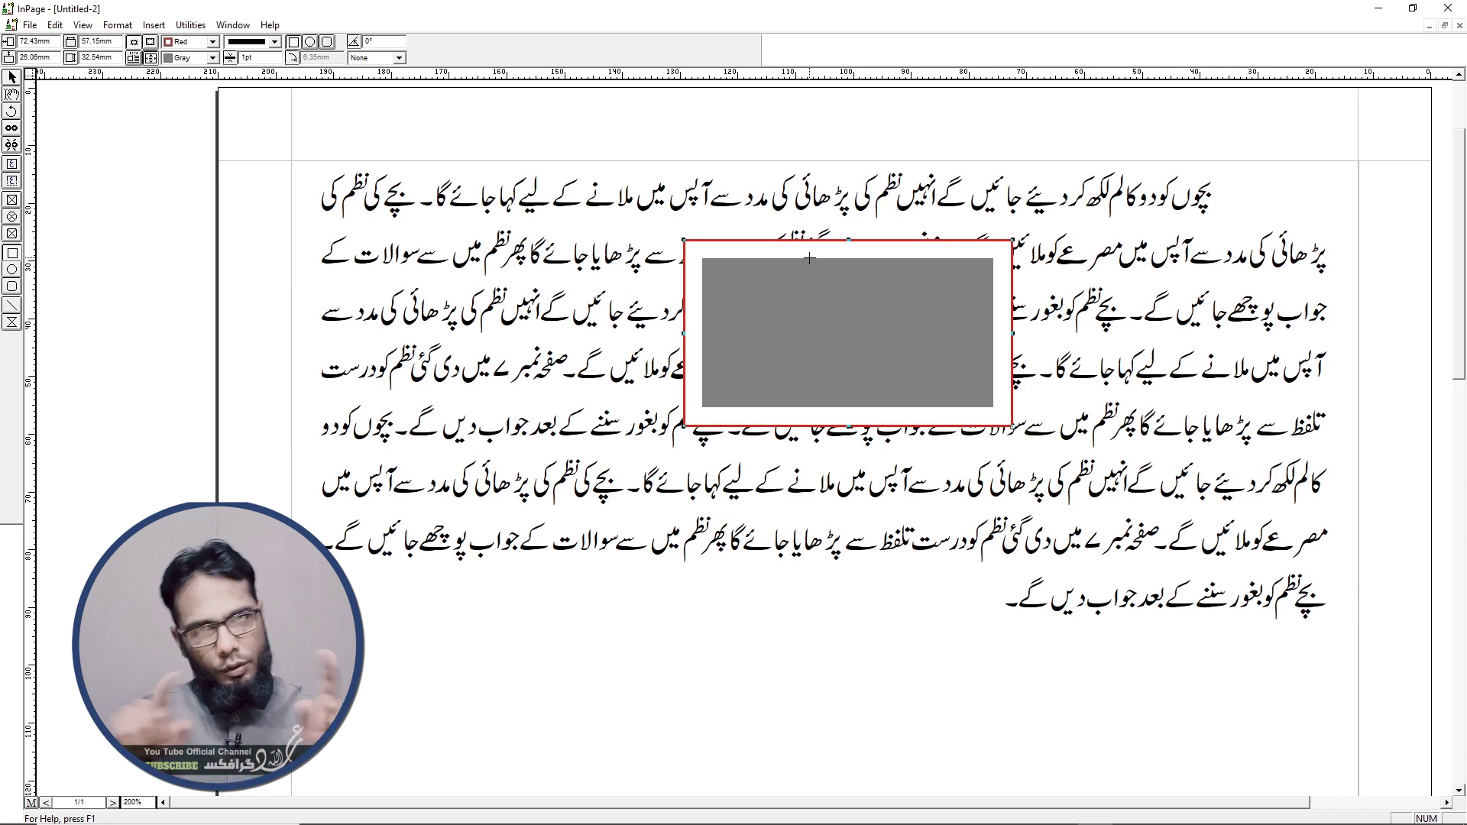
- Move the gray rectangle to about 87.8 mm horizontally and 42.1 mm vertically, and turn on text run-around with 5 mm offsets on all sides
drag(809, 259, 720, 352)
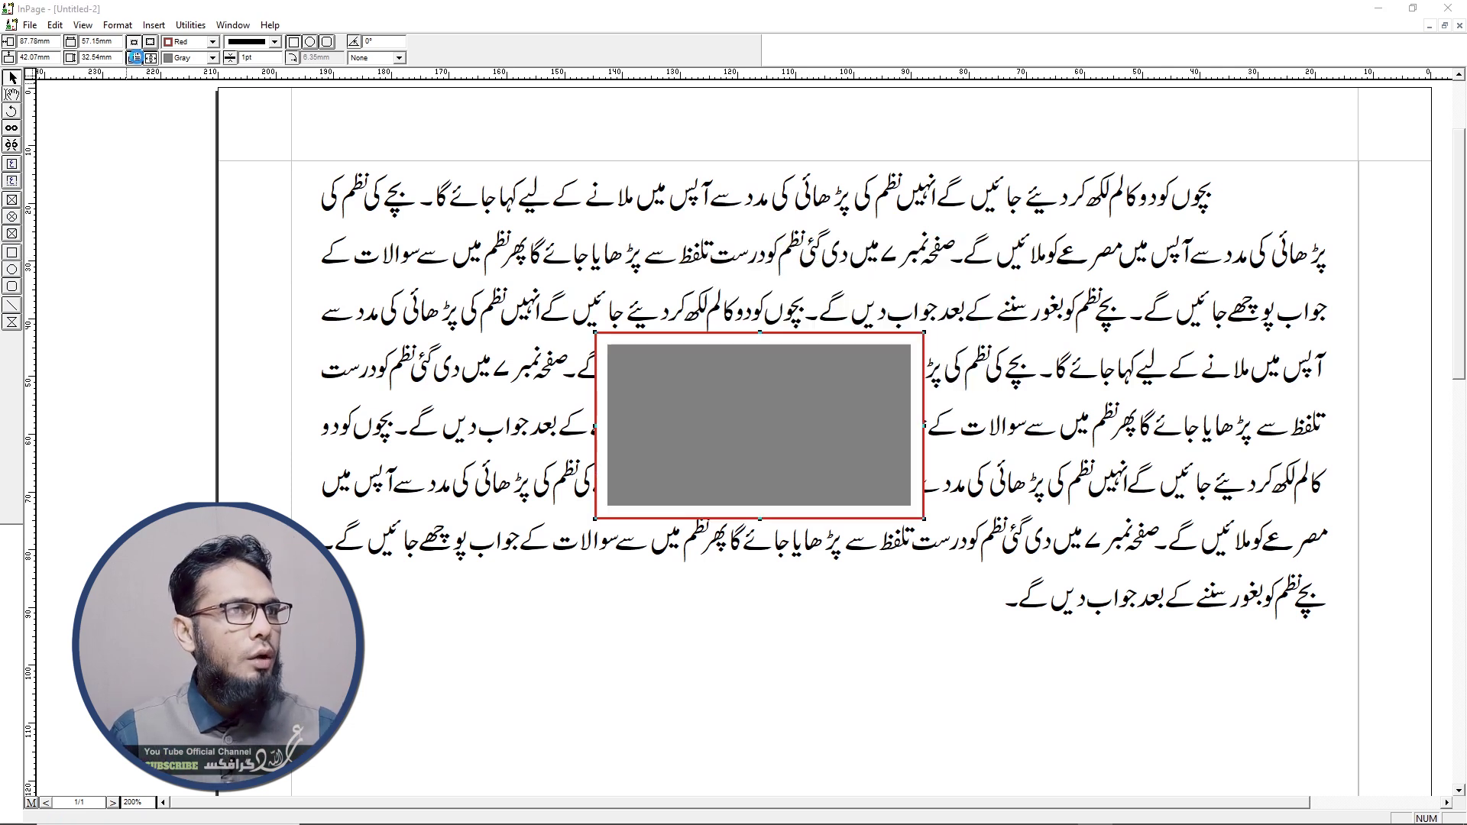
click(134, 57)
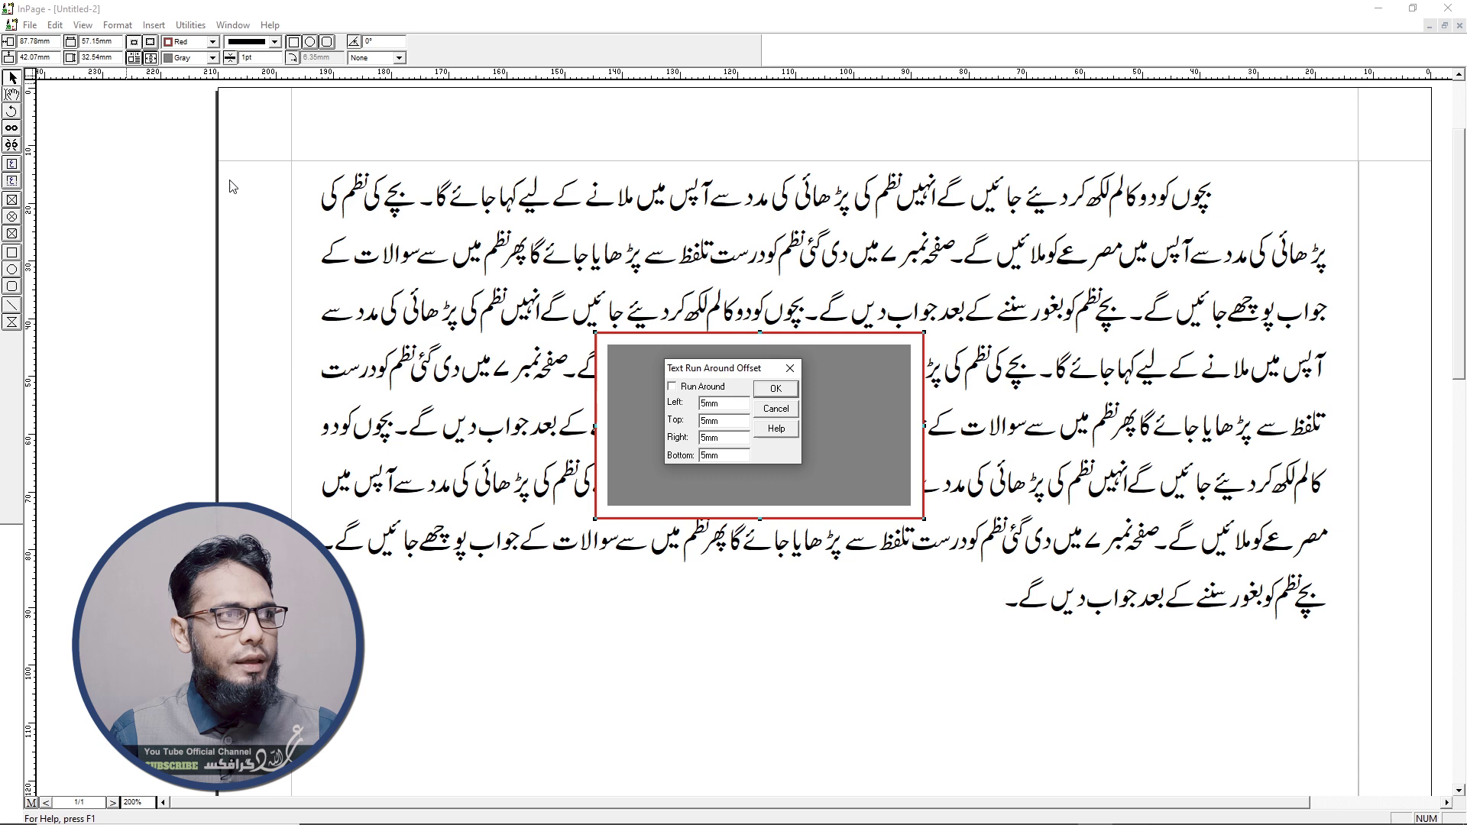
click(672, 387)
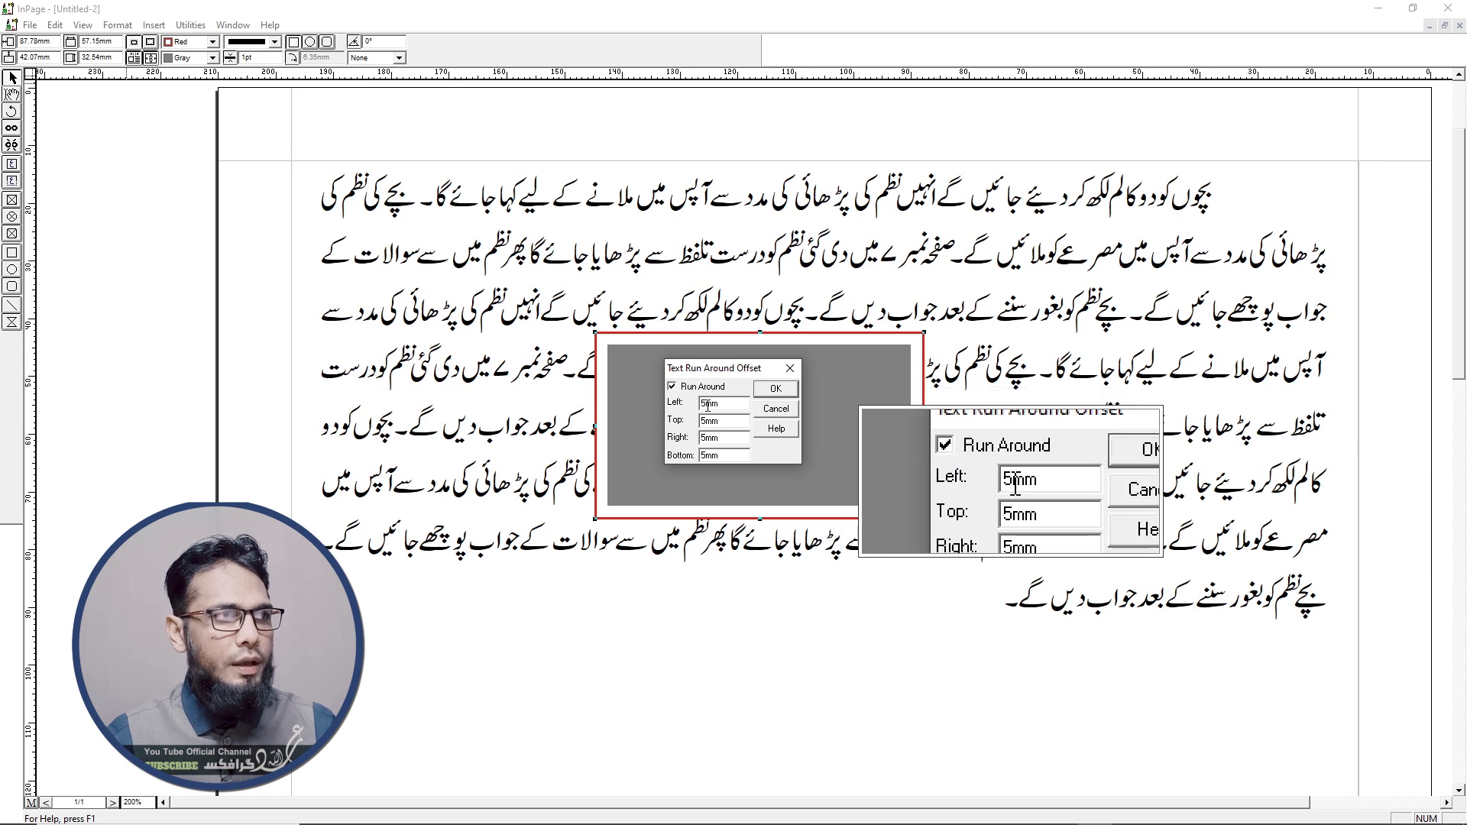
click(776, 388)
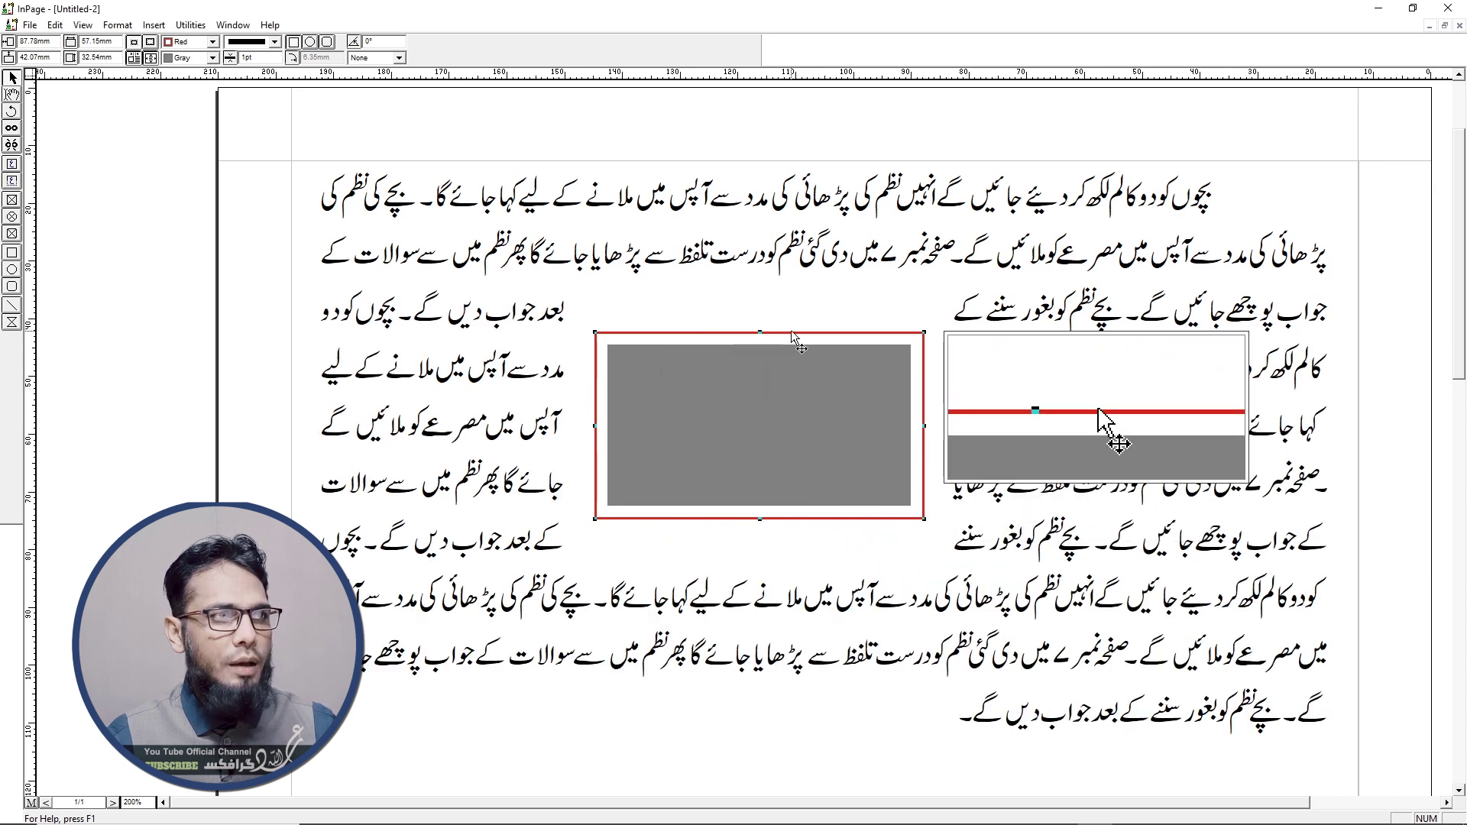
click(822, 320)
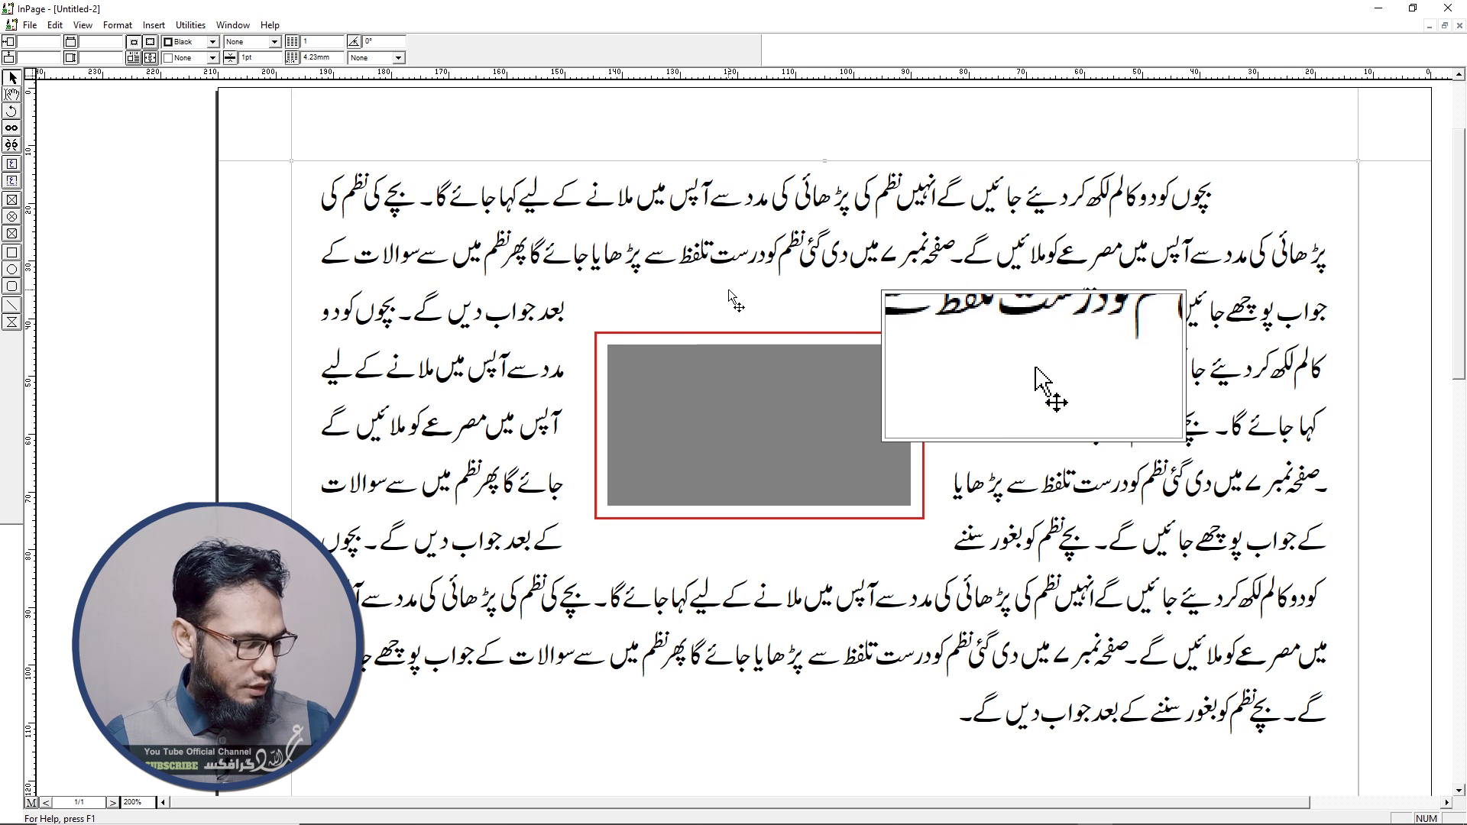
key(ctrl+shift+4)
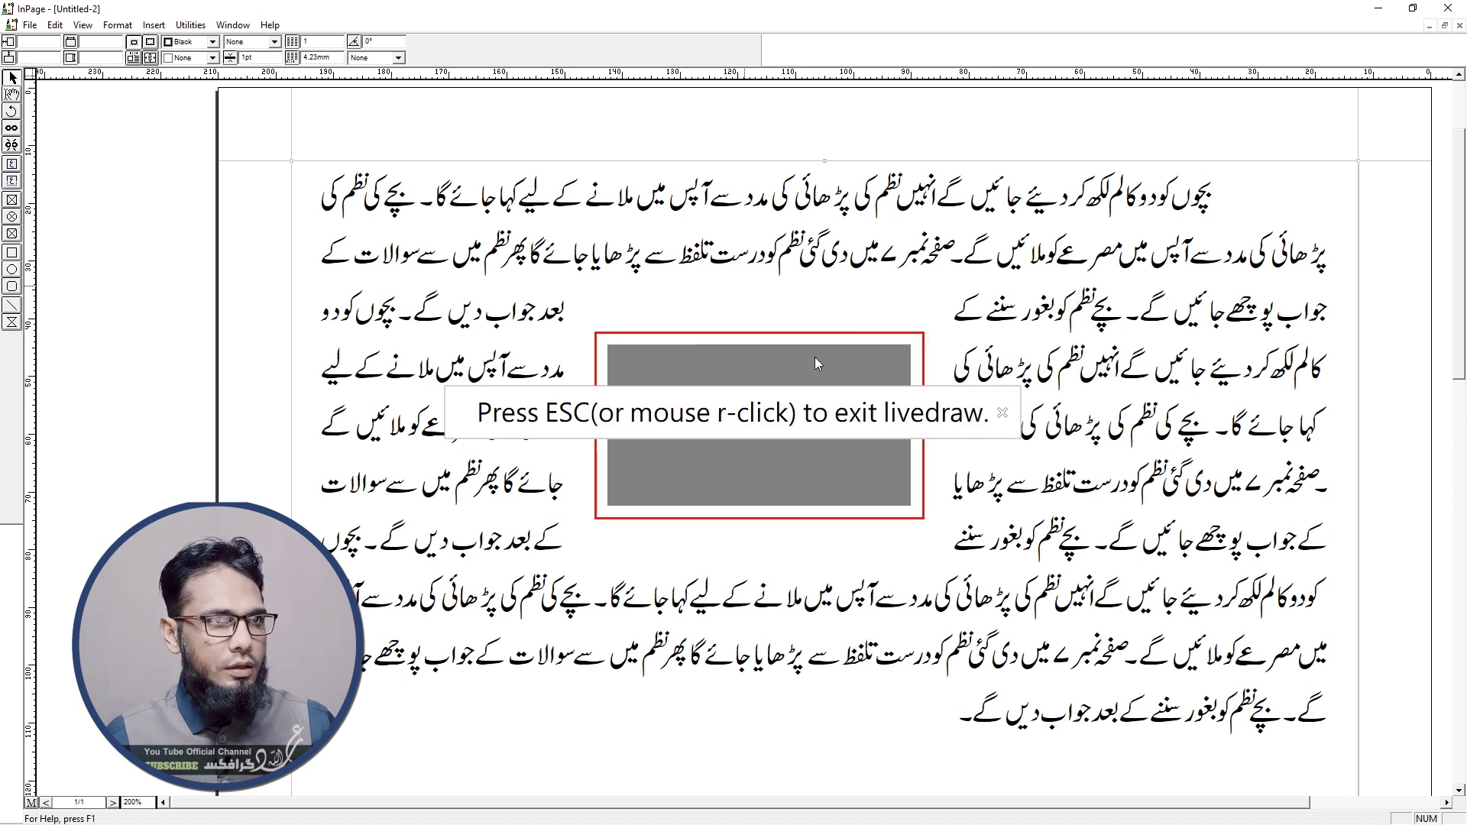
click(1002, 414)
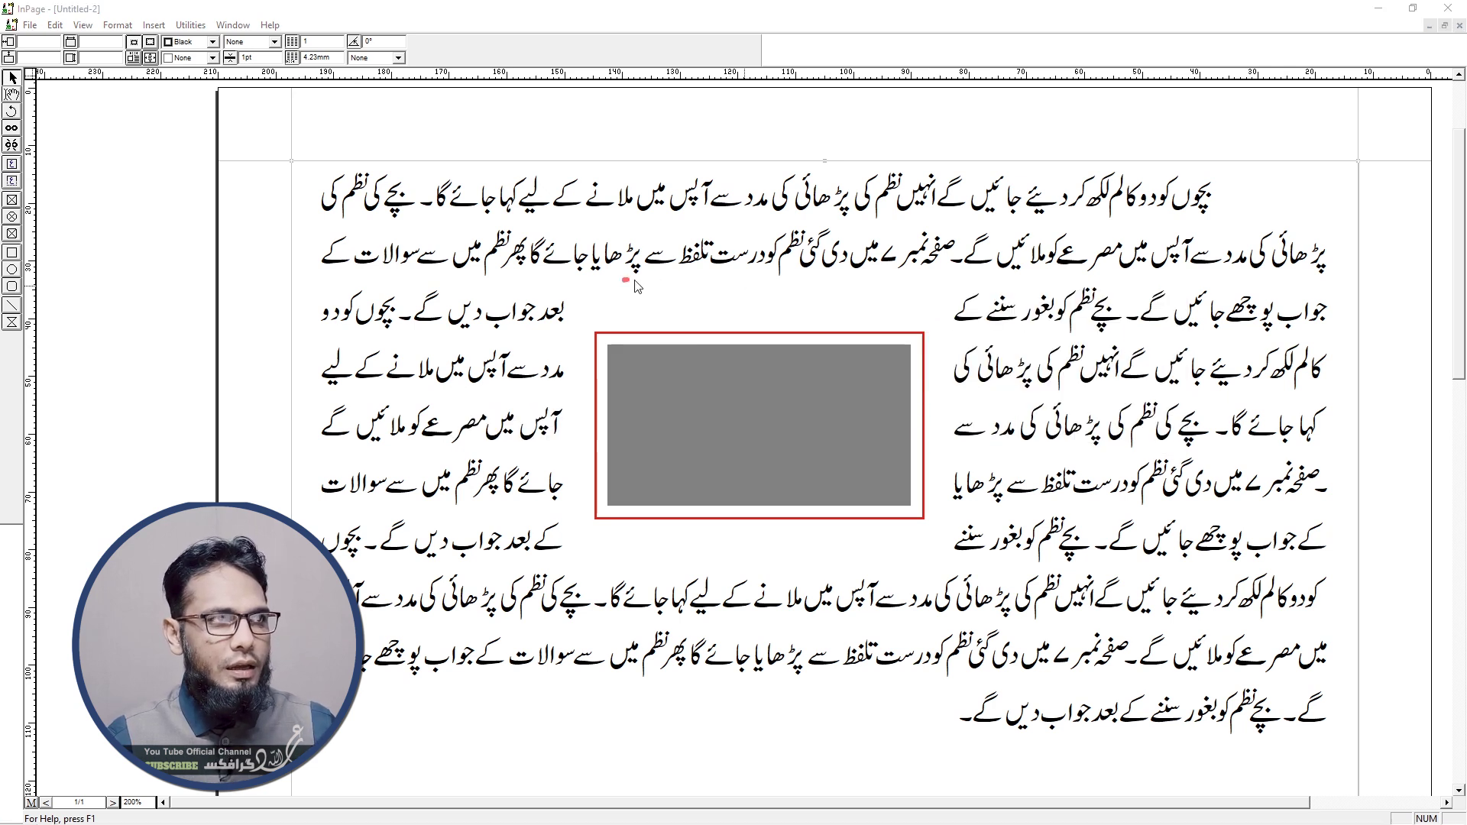
drag(620, 300, 621, 283)
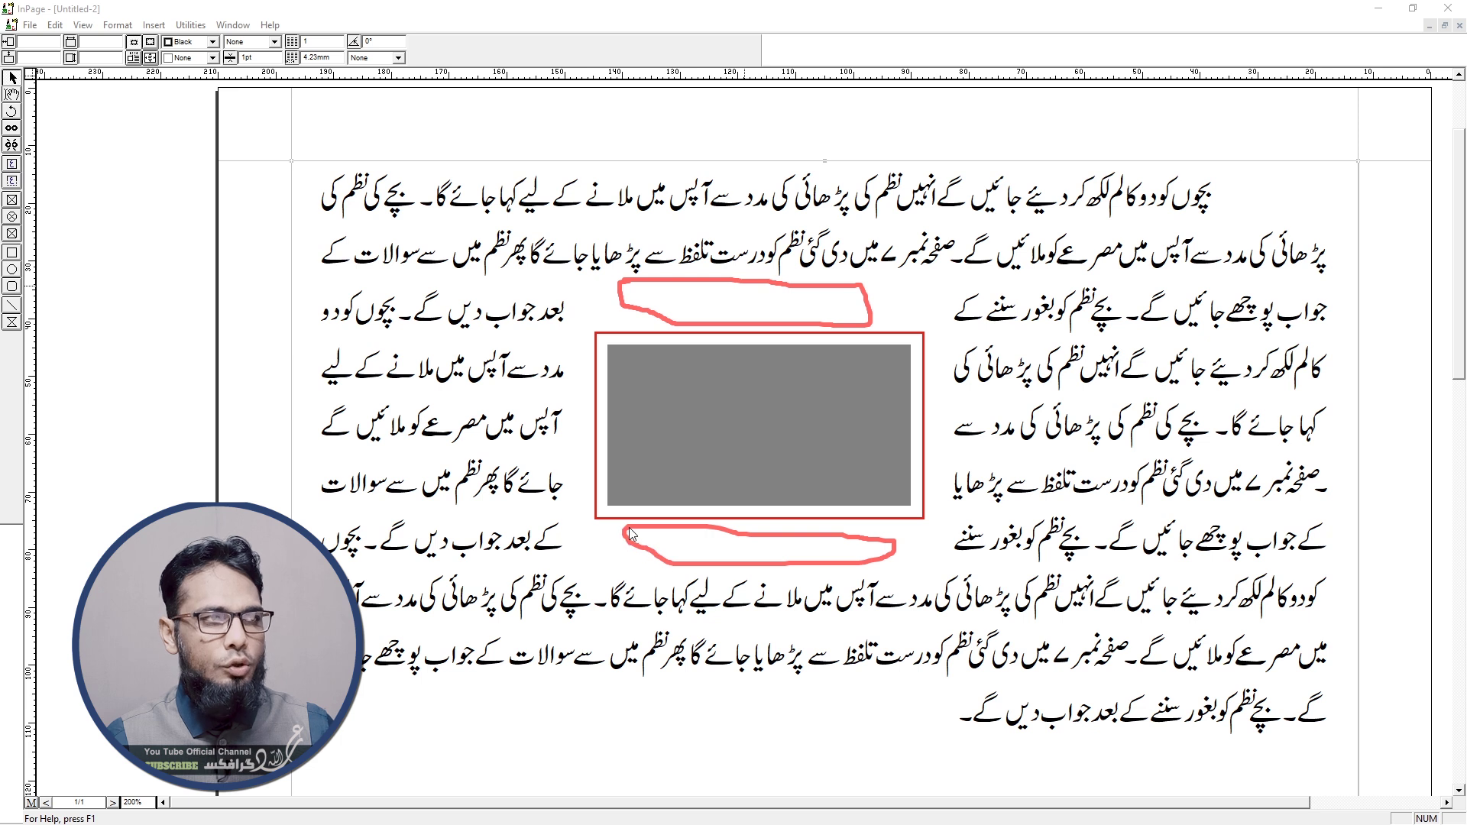
key(Escape)
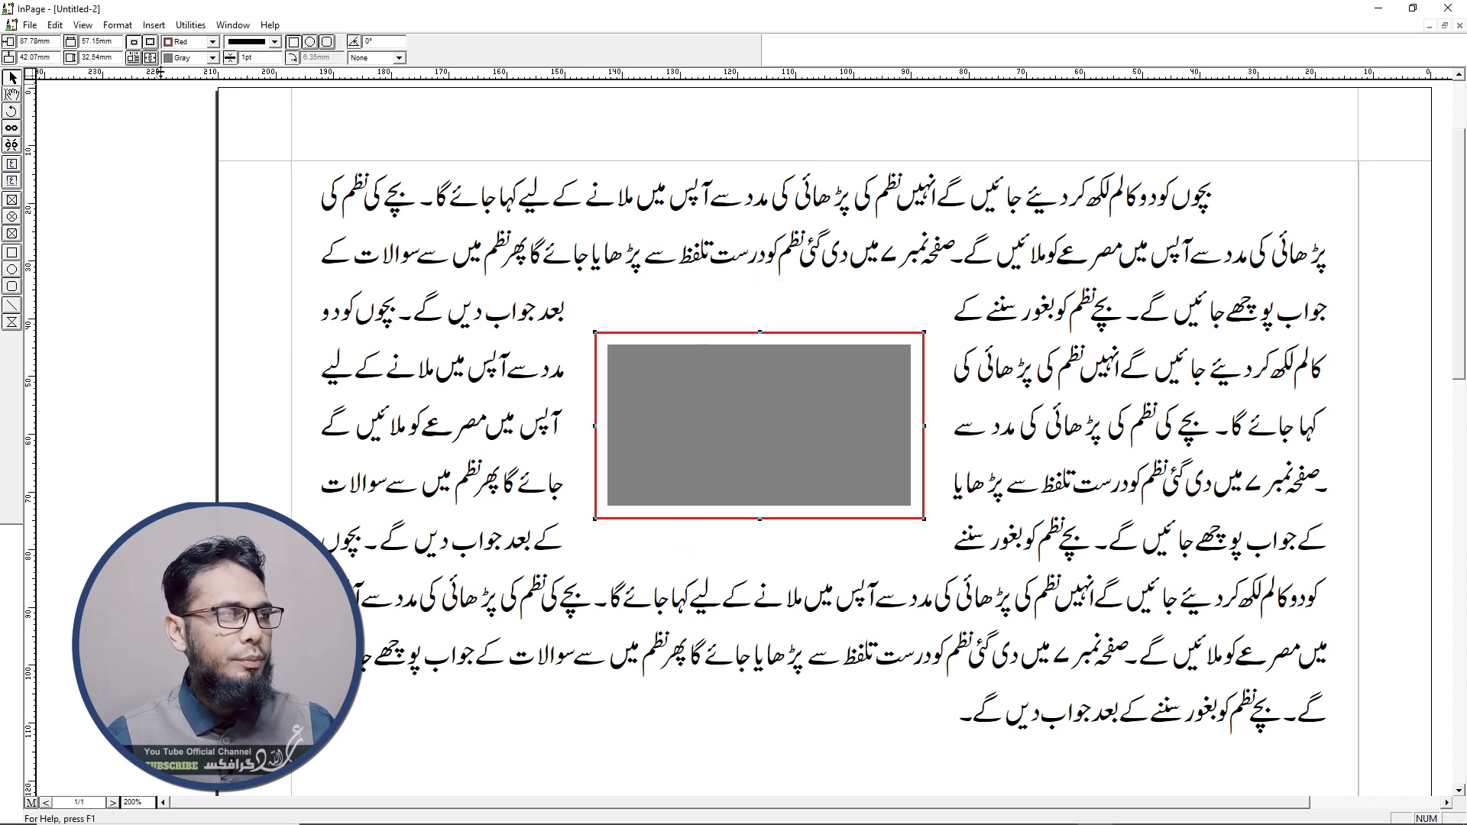
- Set the rectangle's top and bottom text run-around offsets to 1 mm
click(133, 57)
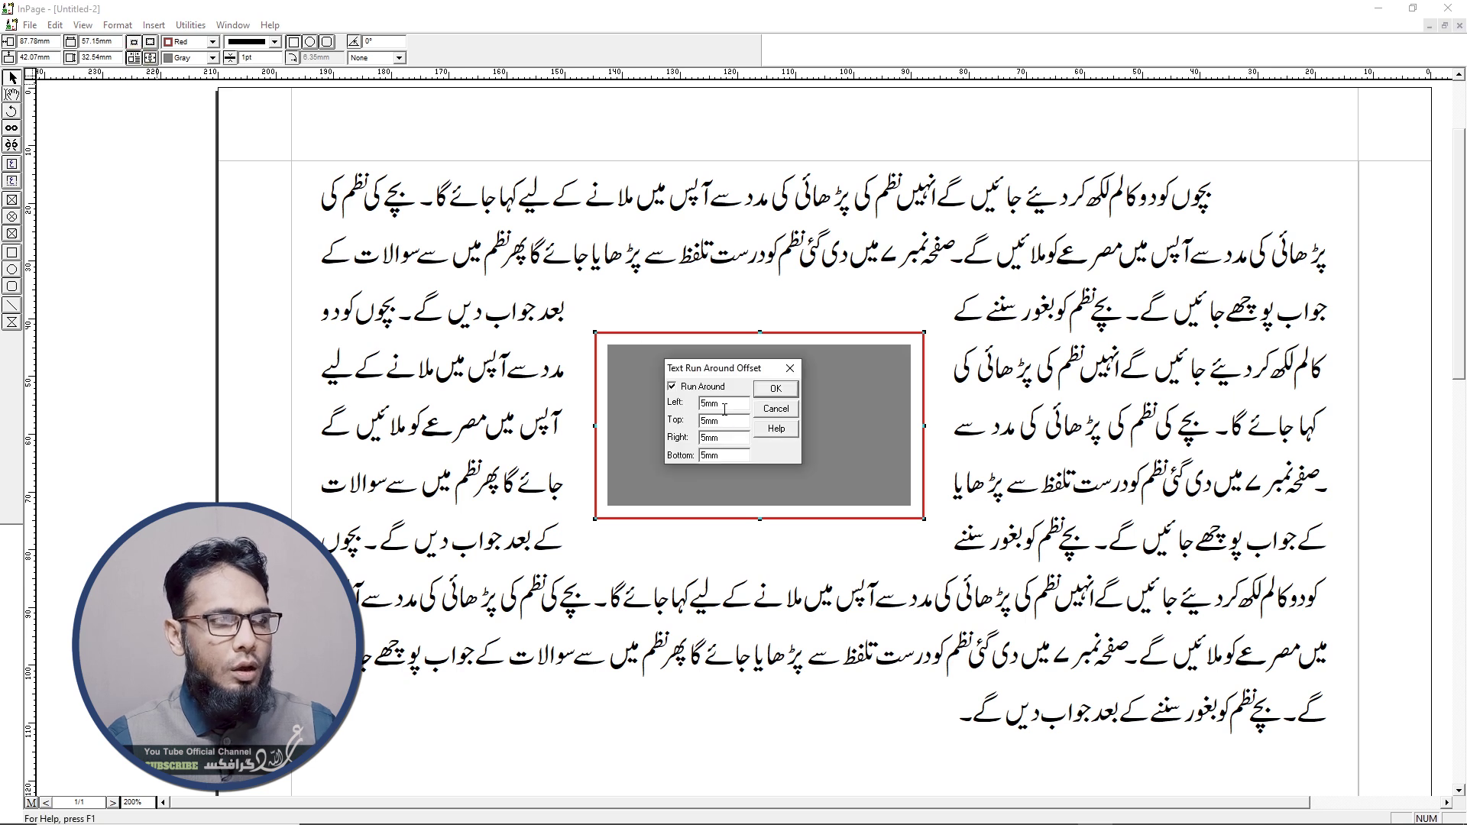
double_click(686, 421)
text(1)
double_click(722, 456)
text(1)
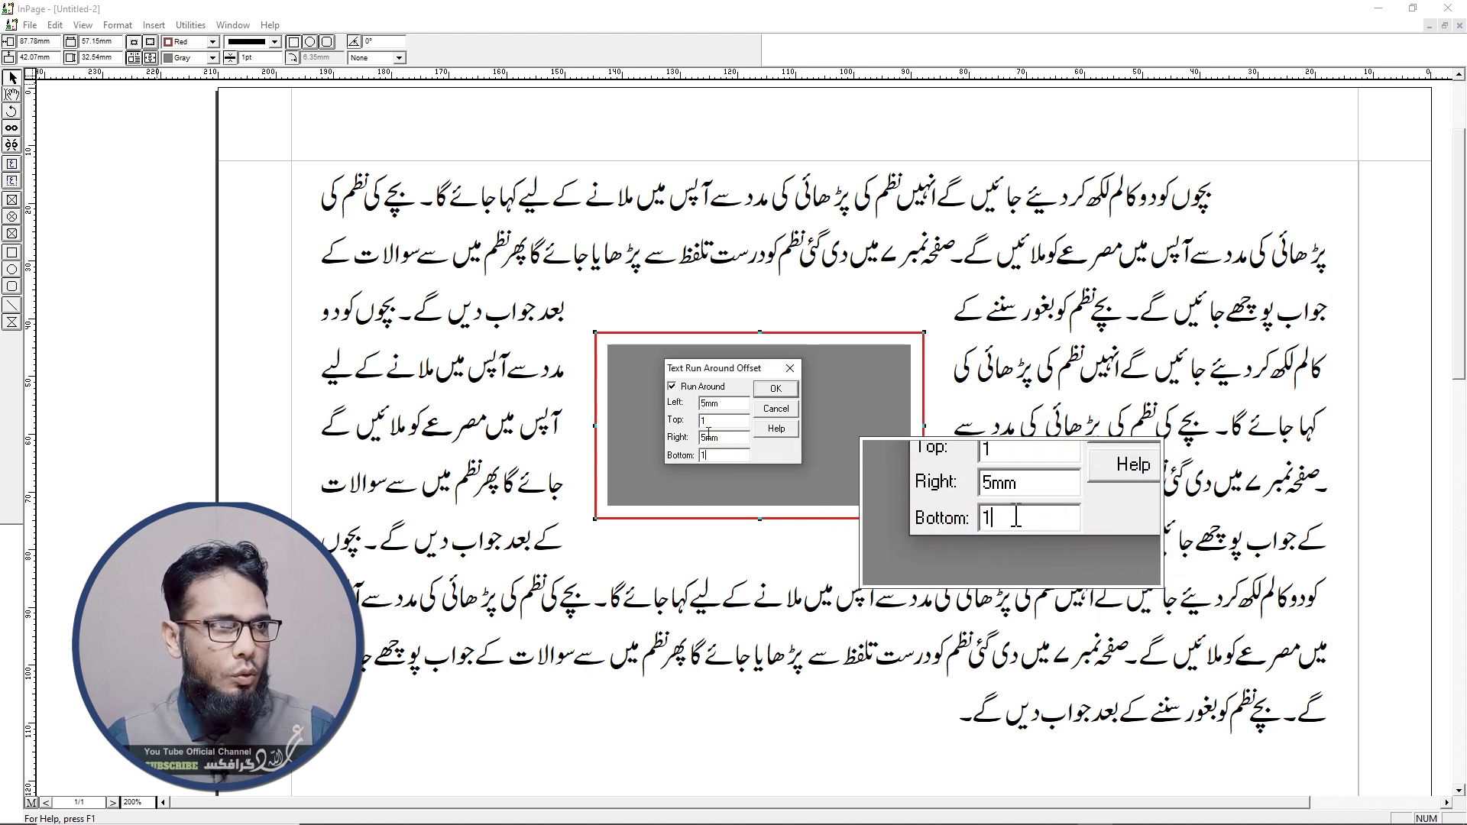
click(770, 389)
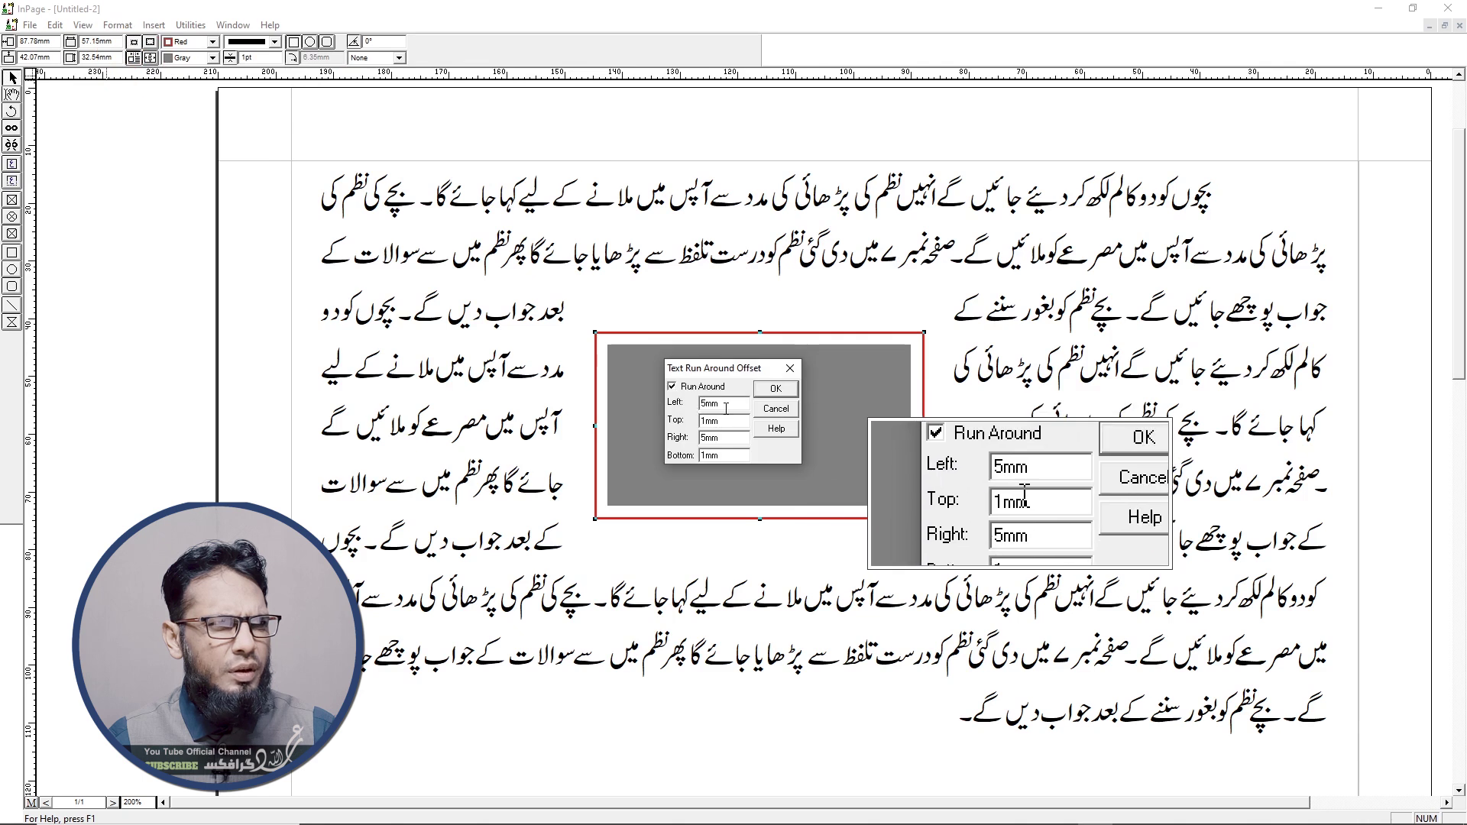
- Set the rectangle's left and right text run-around offsets to 1 mm
text(1)
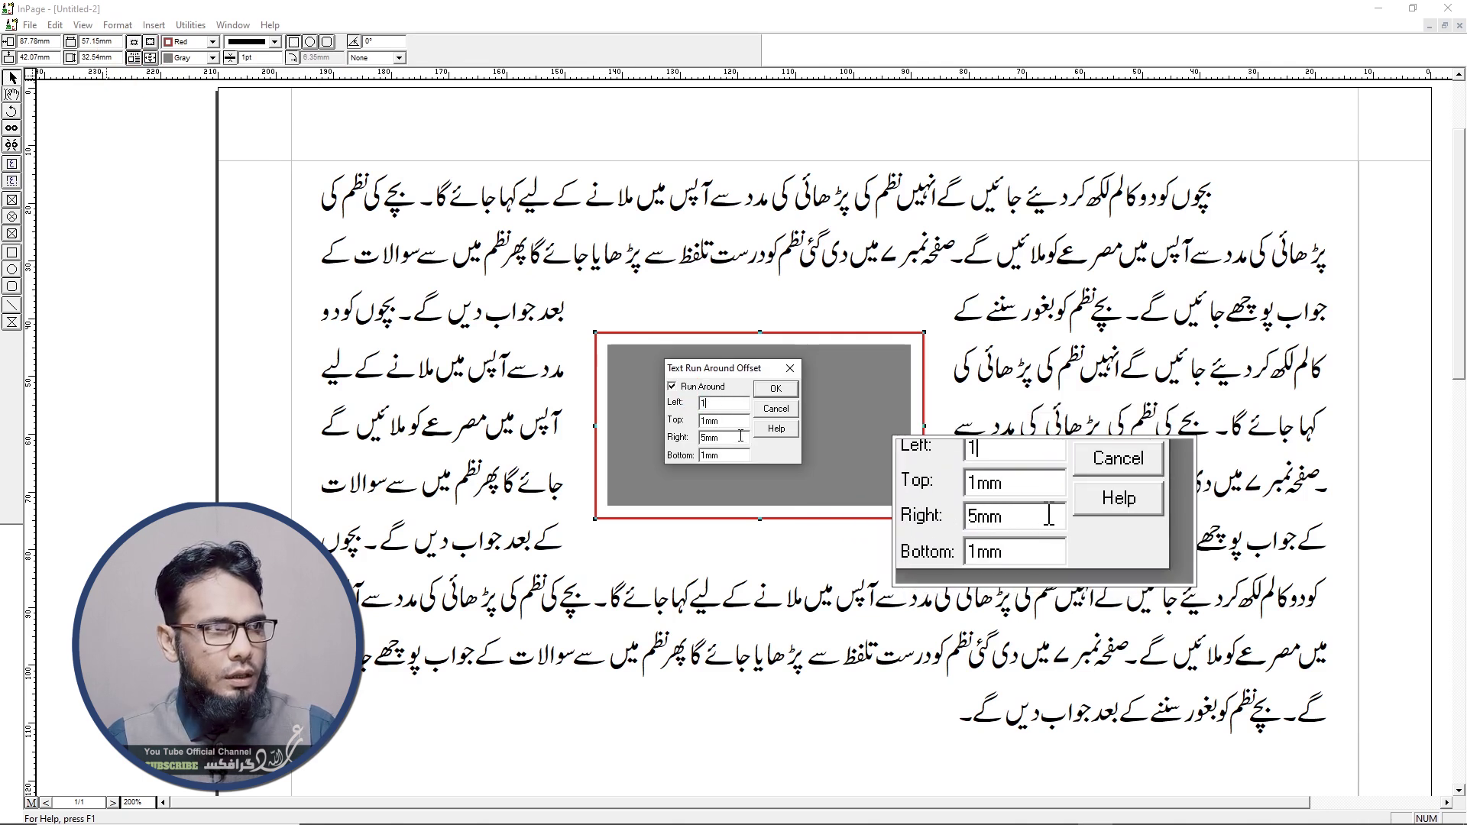
key(Tab)
key(Tab)
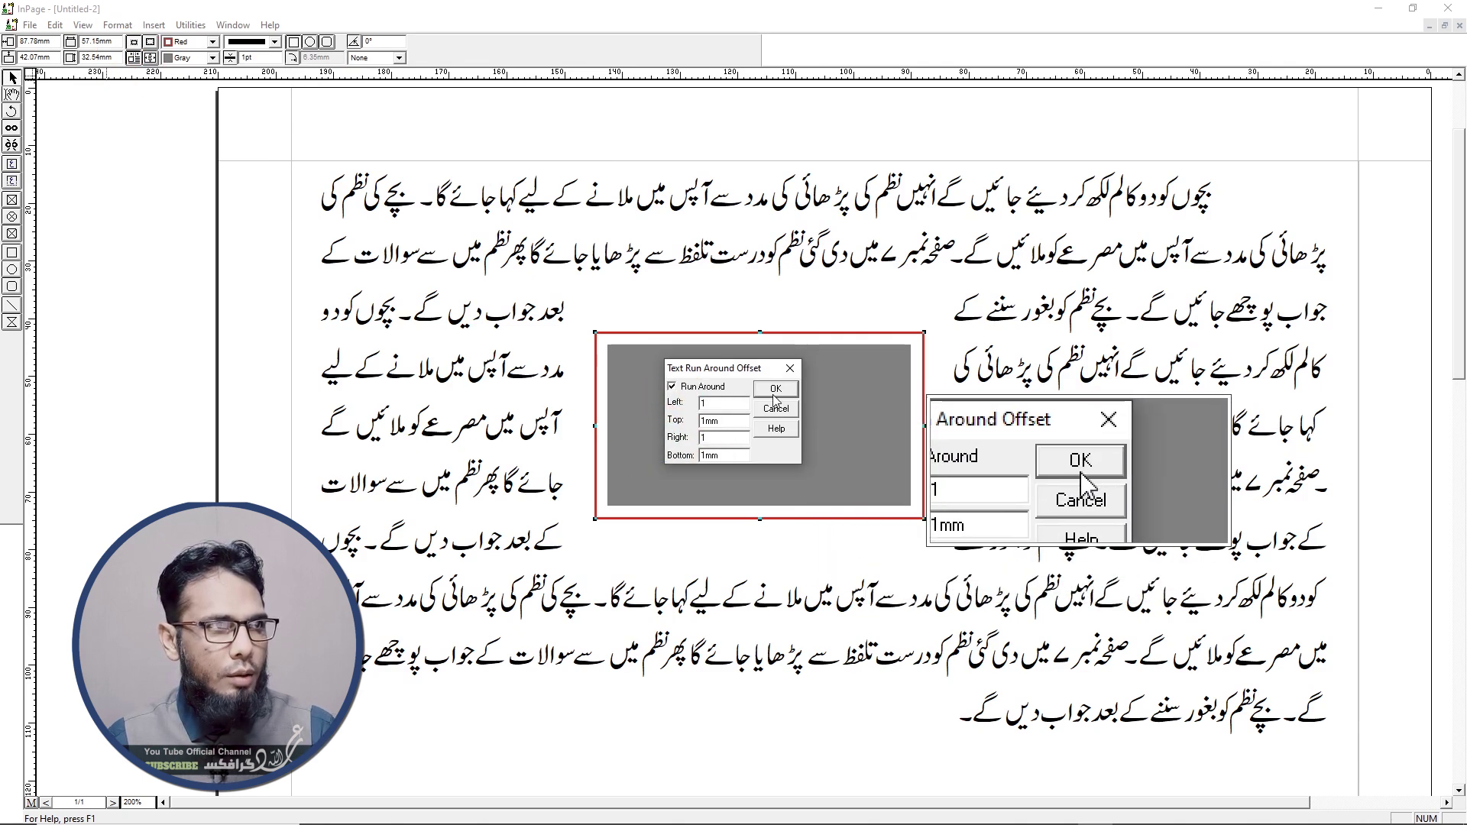
click(775, 389)
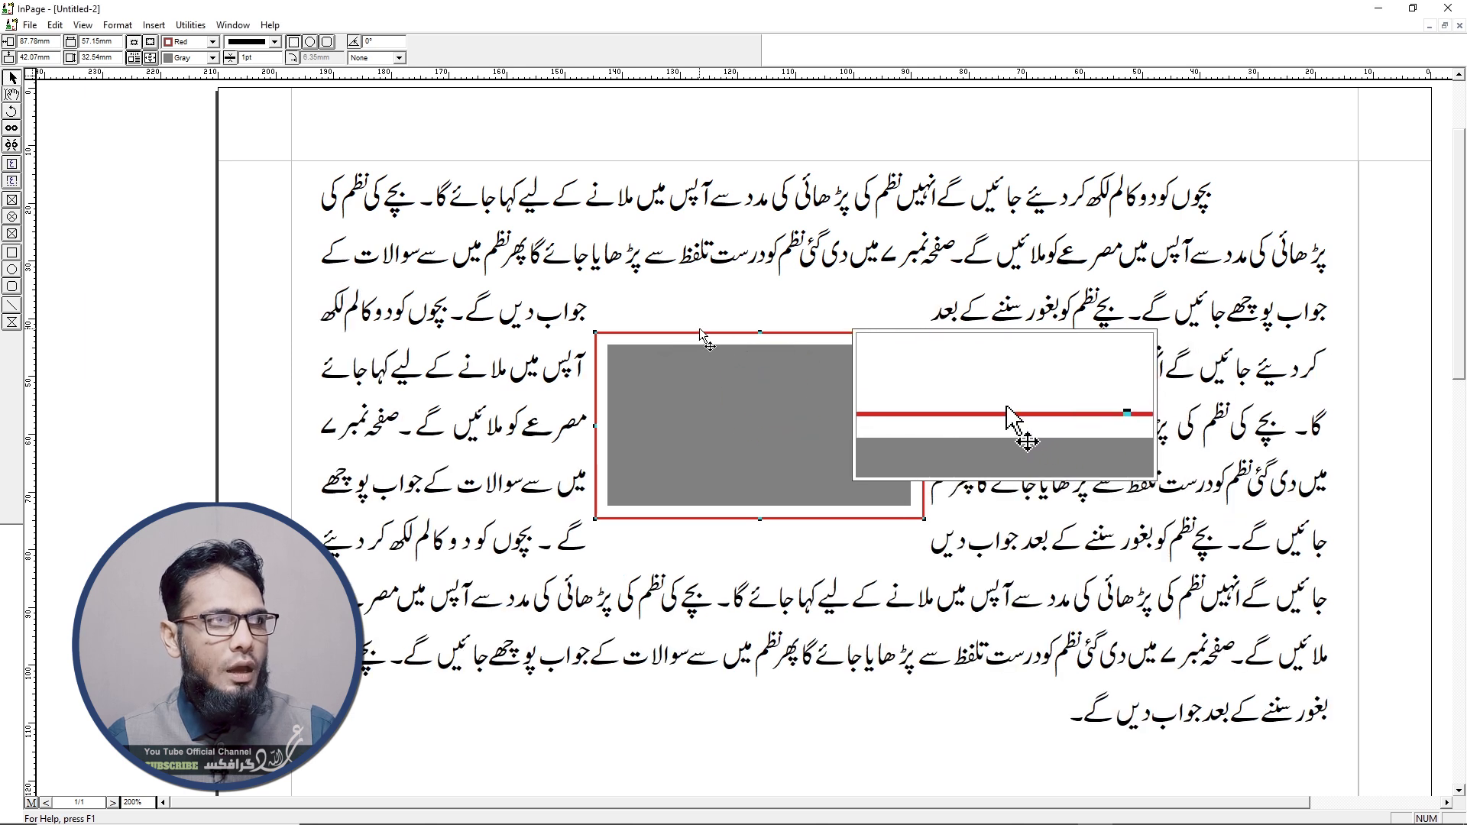
- Narrow the gray rectangle to about 46 mm and move it within the text to about 130.2 mm horizontally and 48.6 mm vertically
click(699, 327)
click(901, 404)
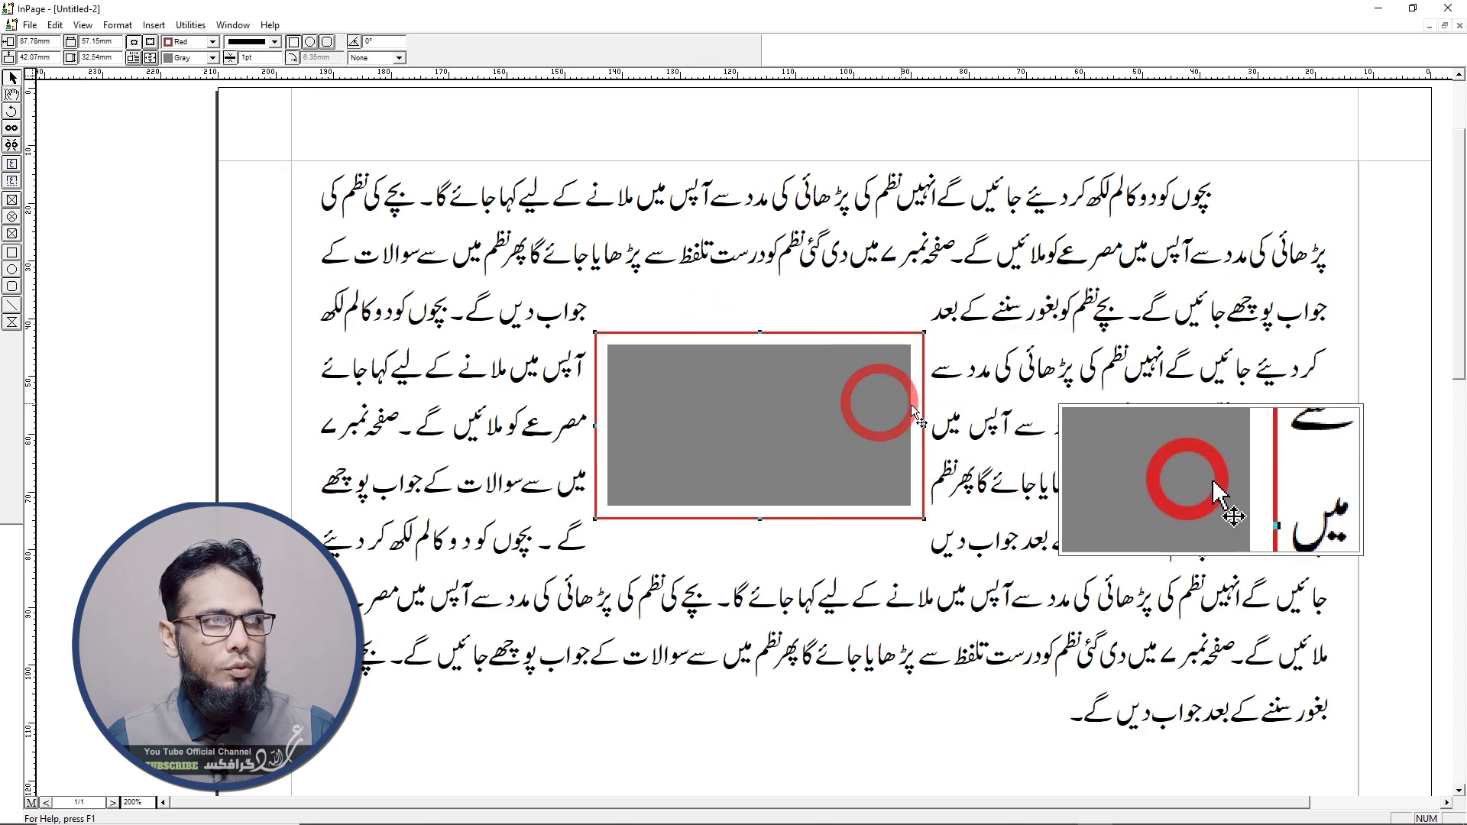
drag(923, 425, 860, 426)
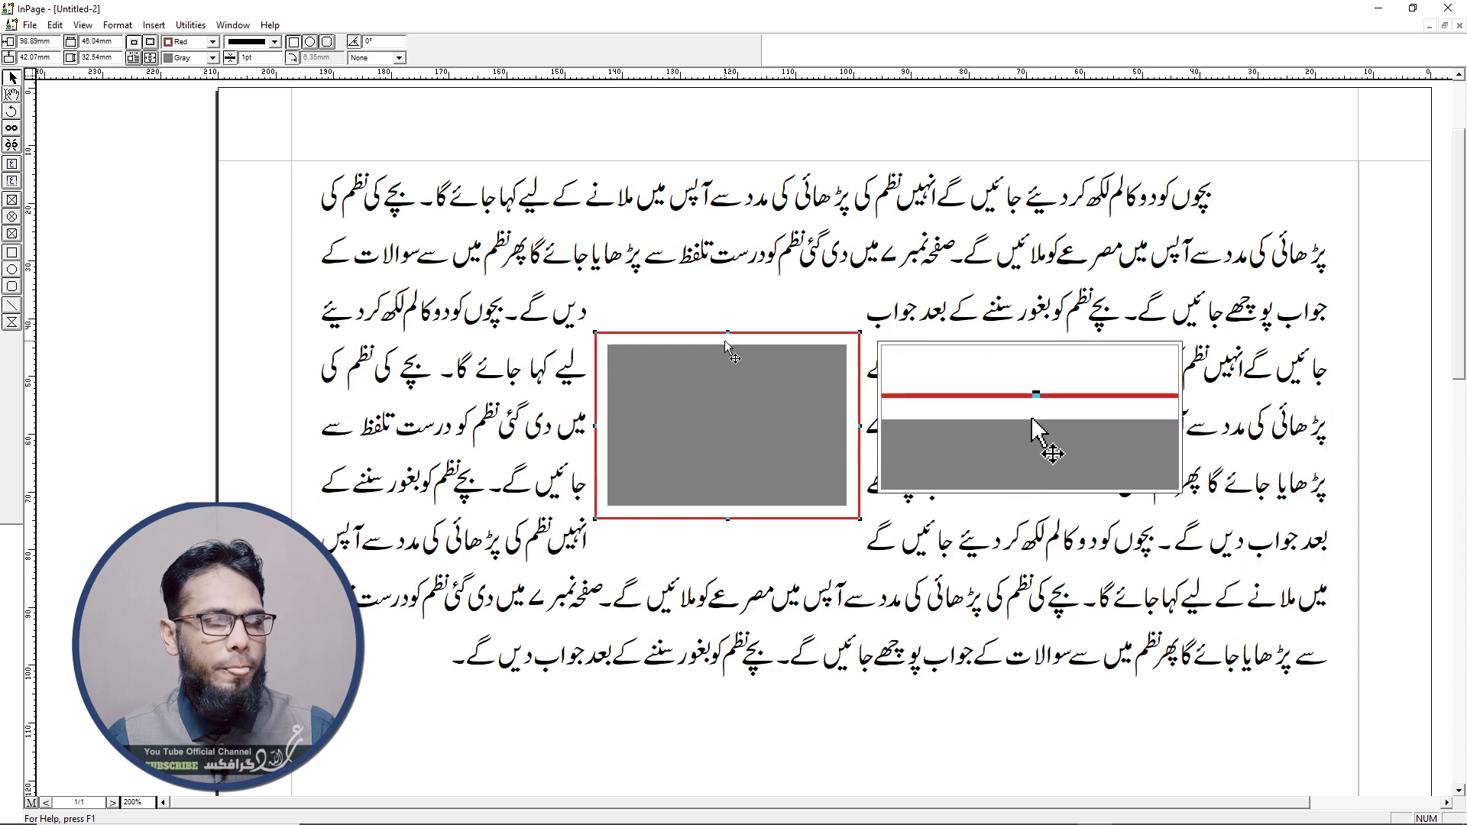
drag(735, 337, 569, 376)
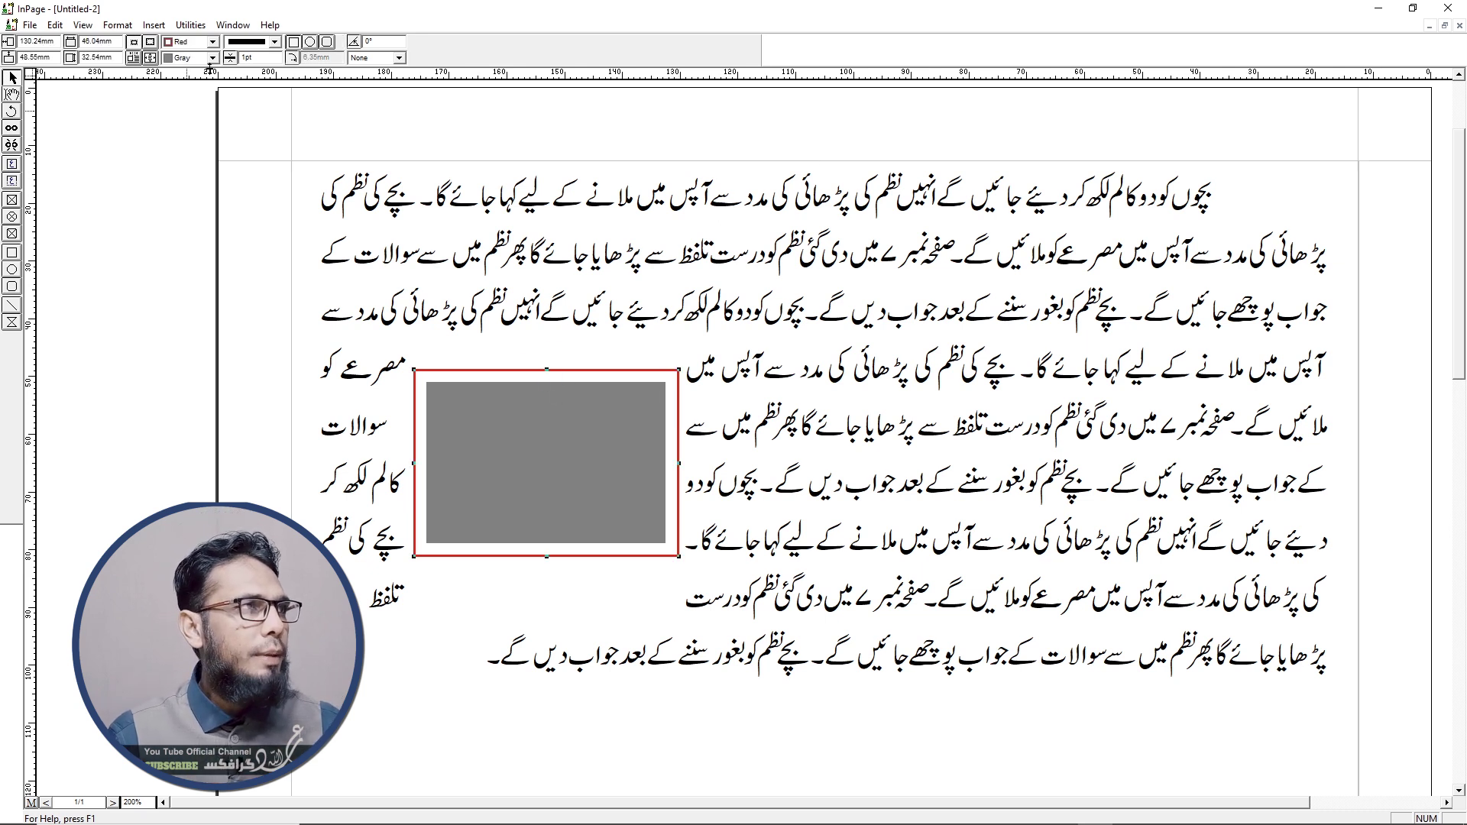
- Change the gray rectangle's border to the plain double-line style and set its thickness to 5 pt
click(275, 43)
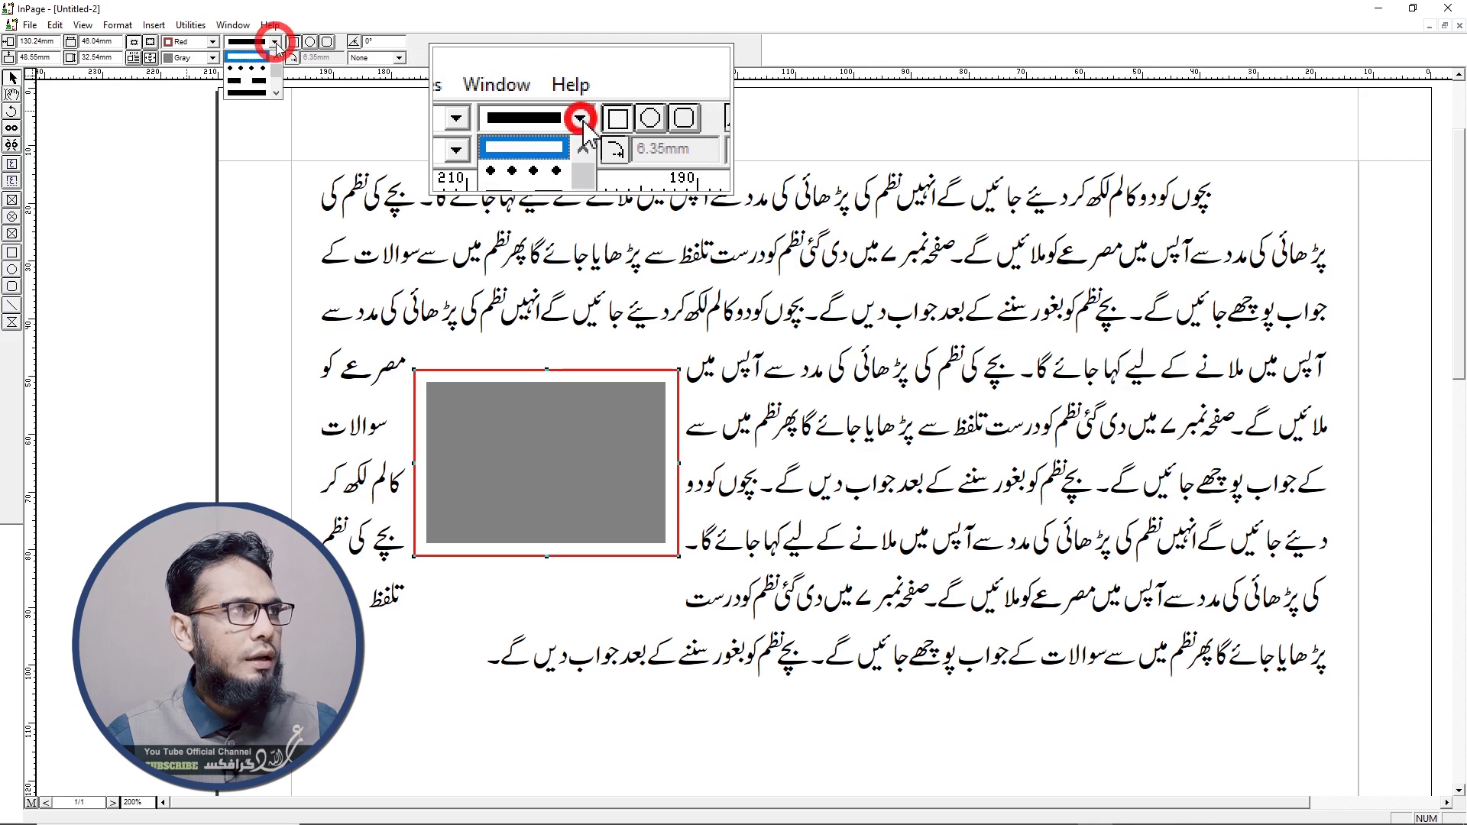
click(276, 92)
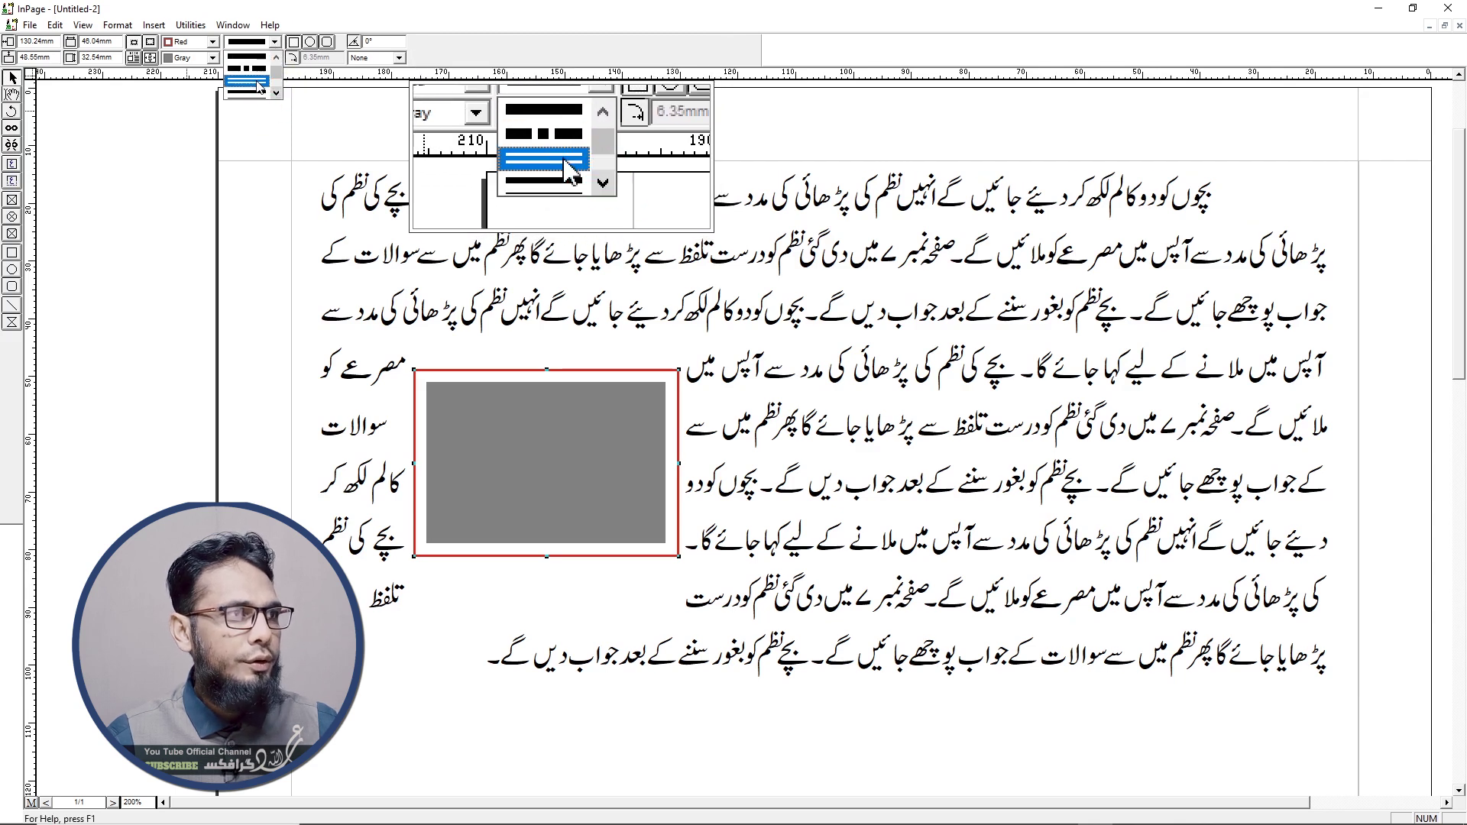
click(258, 82)
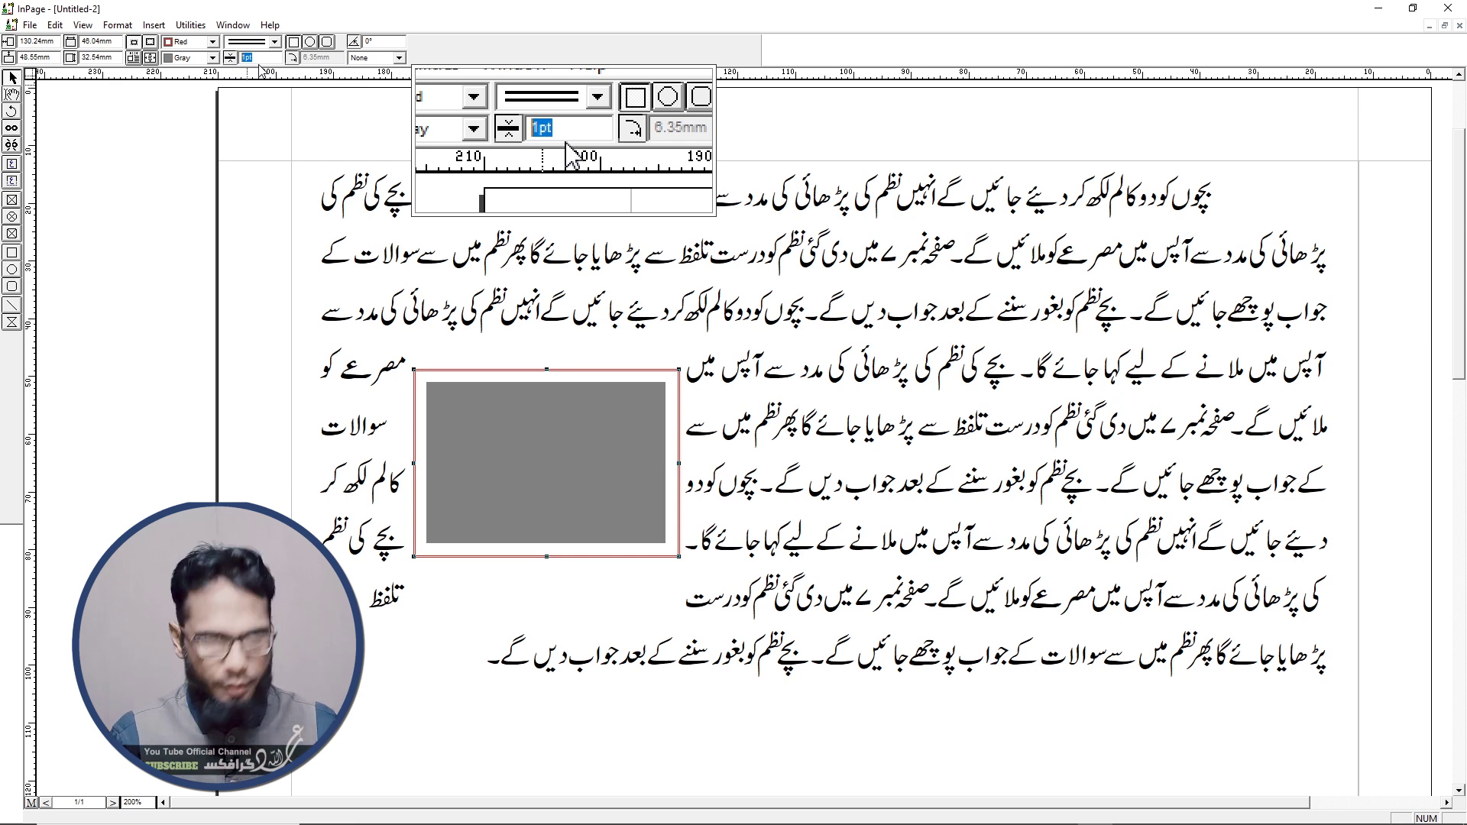
key(Return)
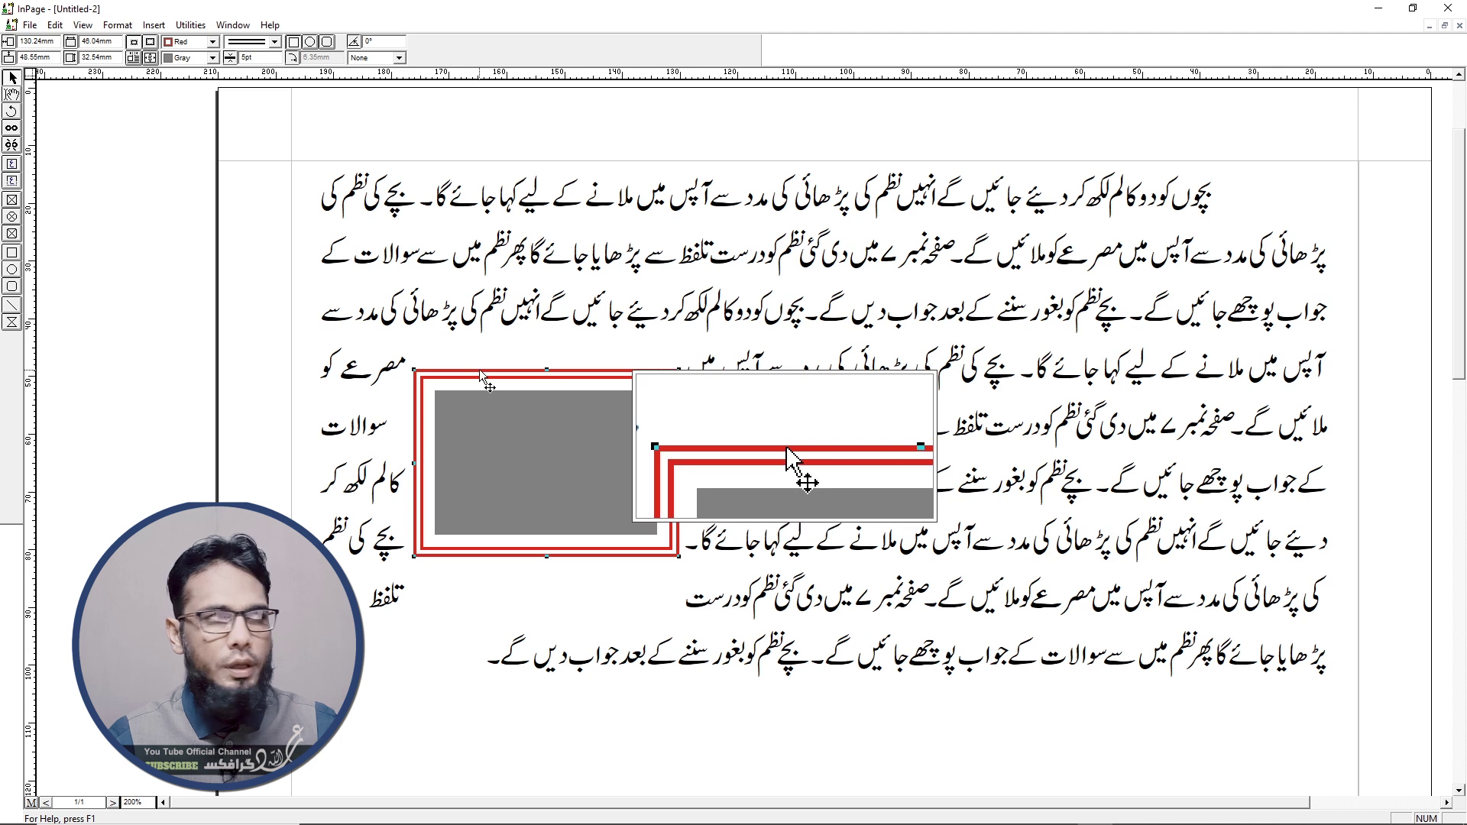
- Set the rectangle's double-line border thickness to 1 pt
double_click(244, 59)
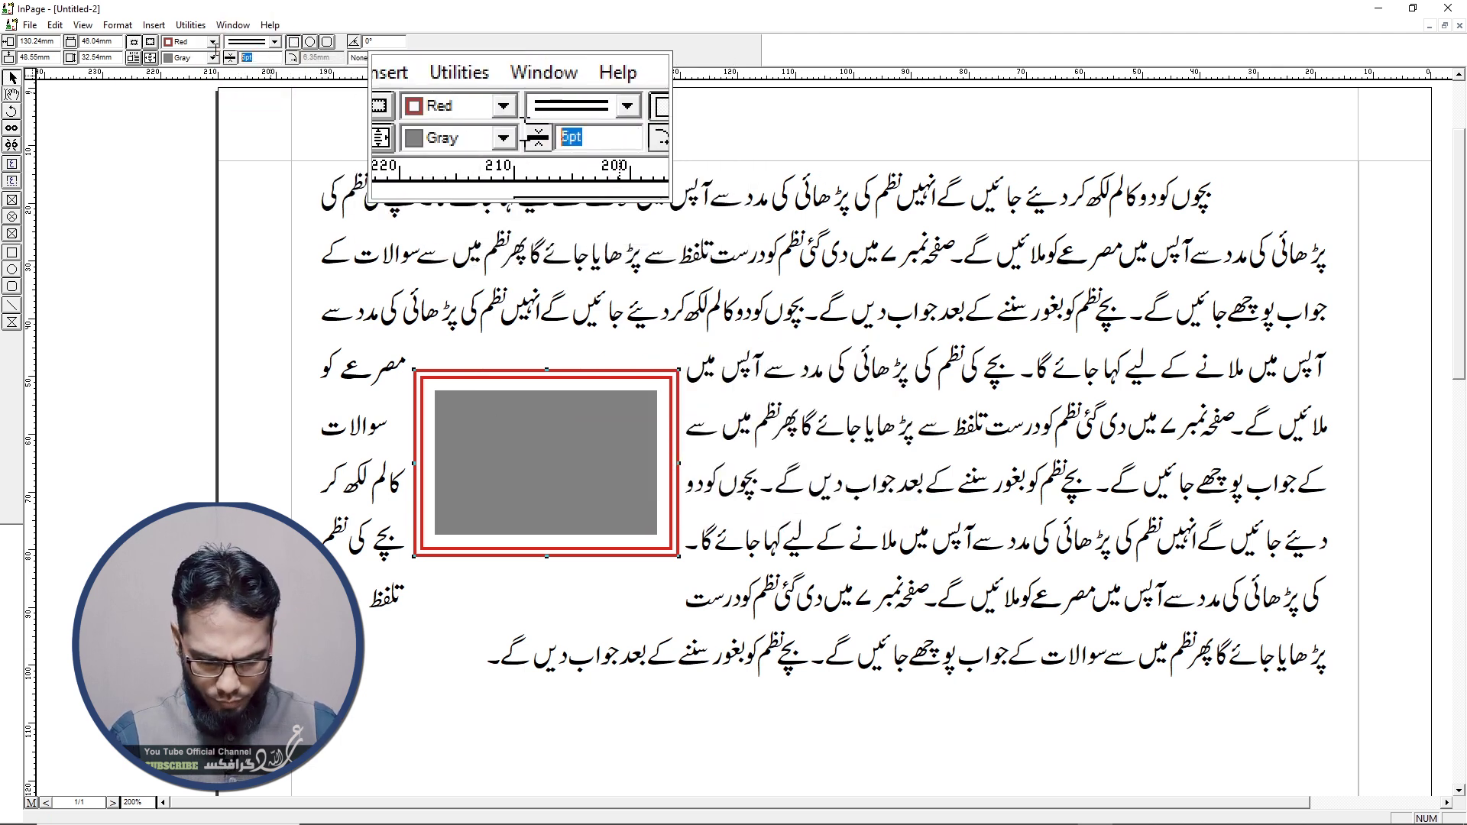
text(1)
key(Return)
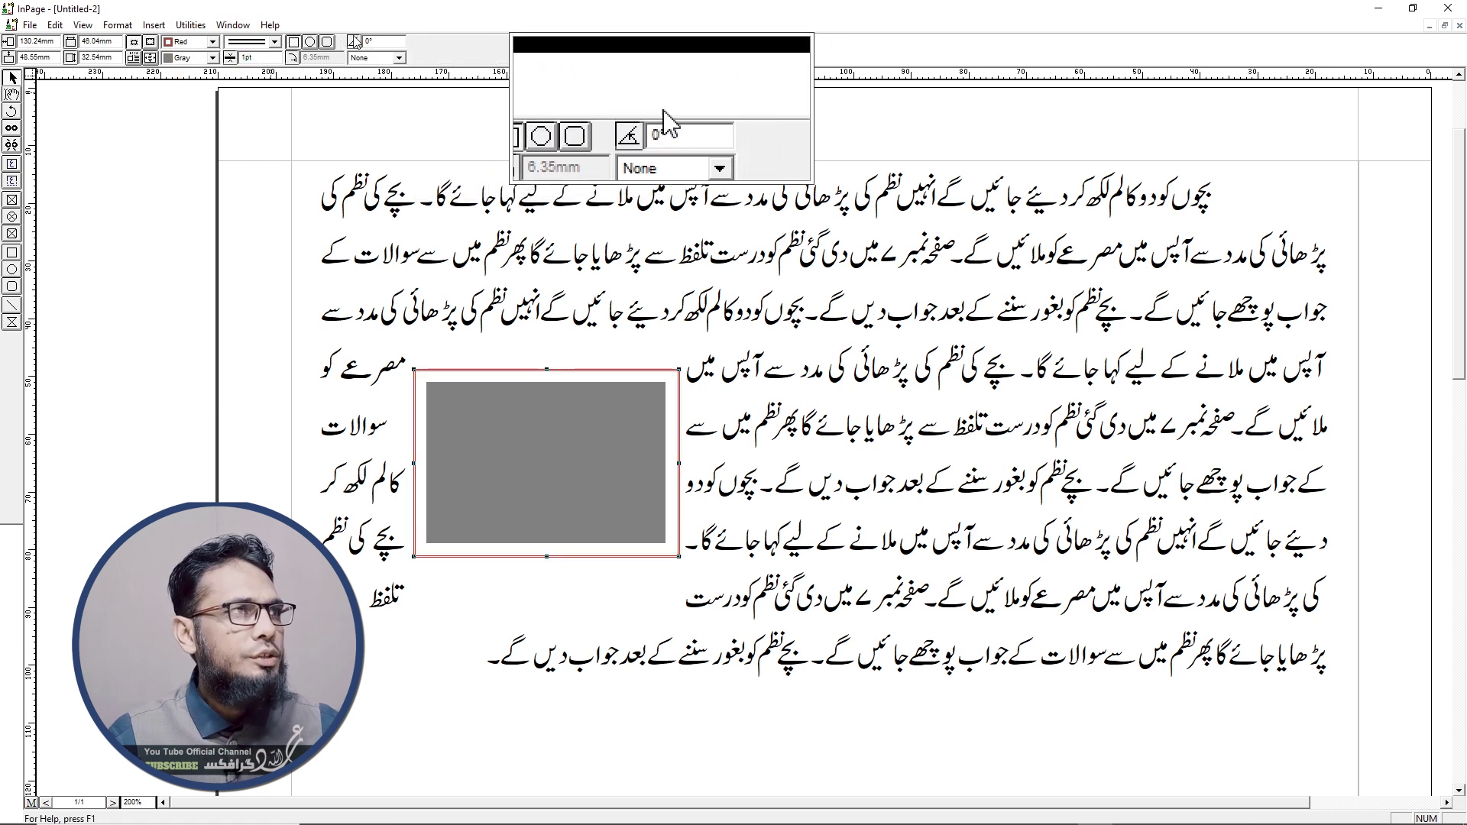
- Try the ellipse and rounded-corner shapes on the gray rectangle, and return it to square corners
click(308, 42)
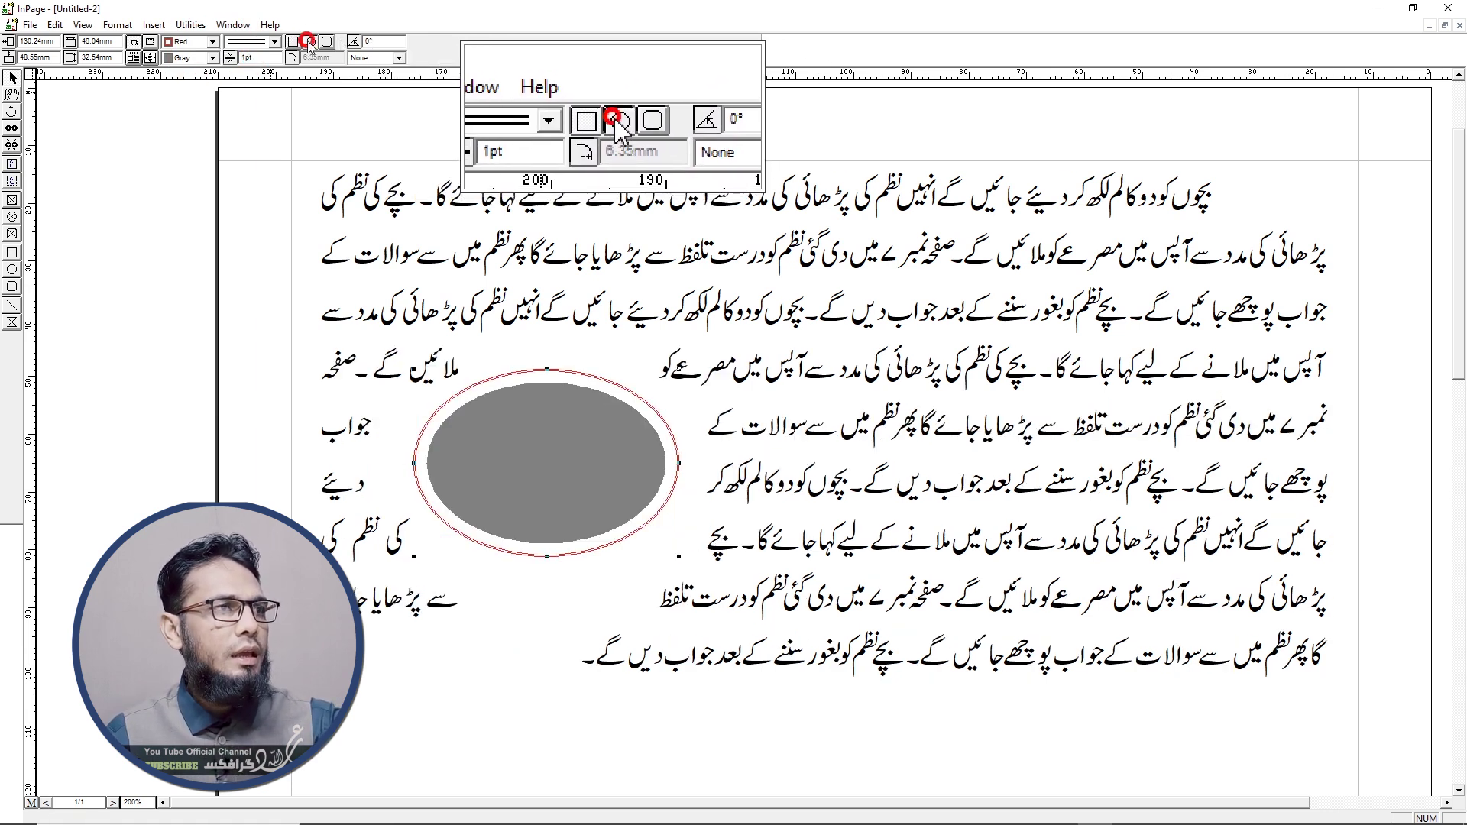
click(327, 42)
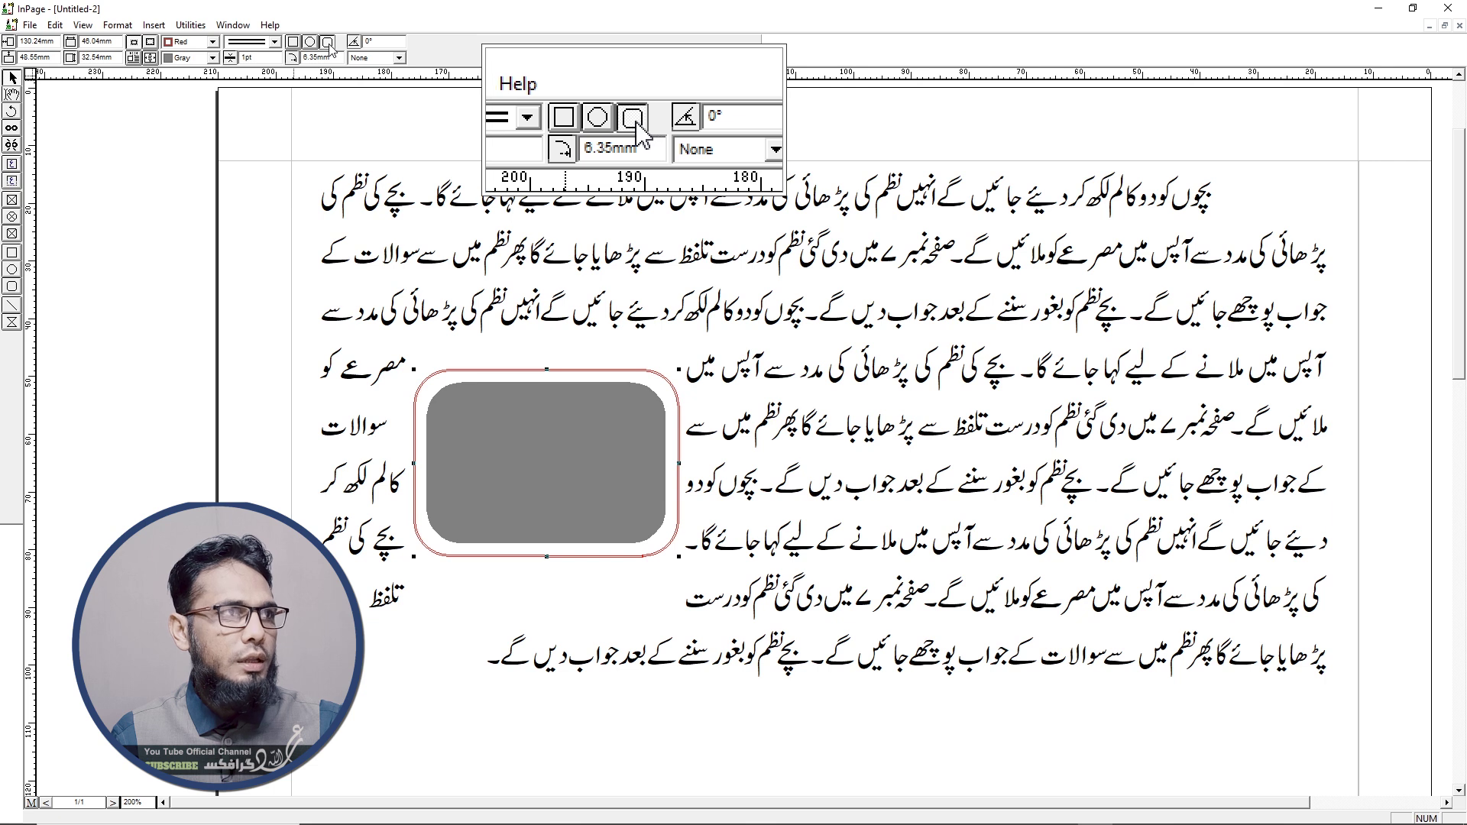
click(293, 41)
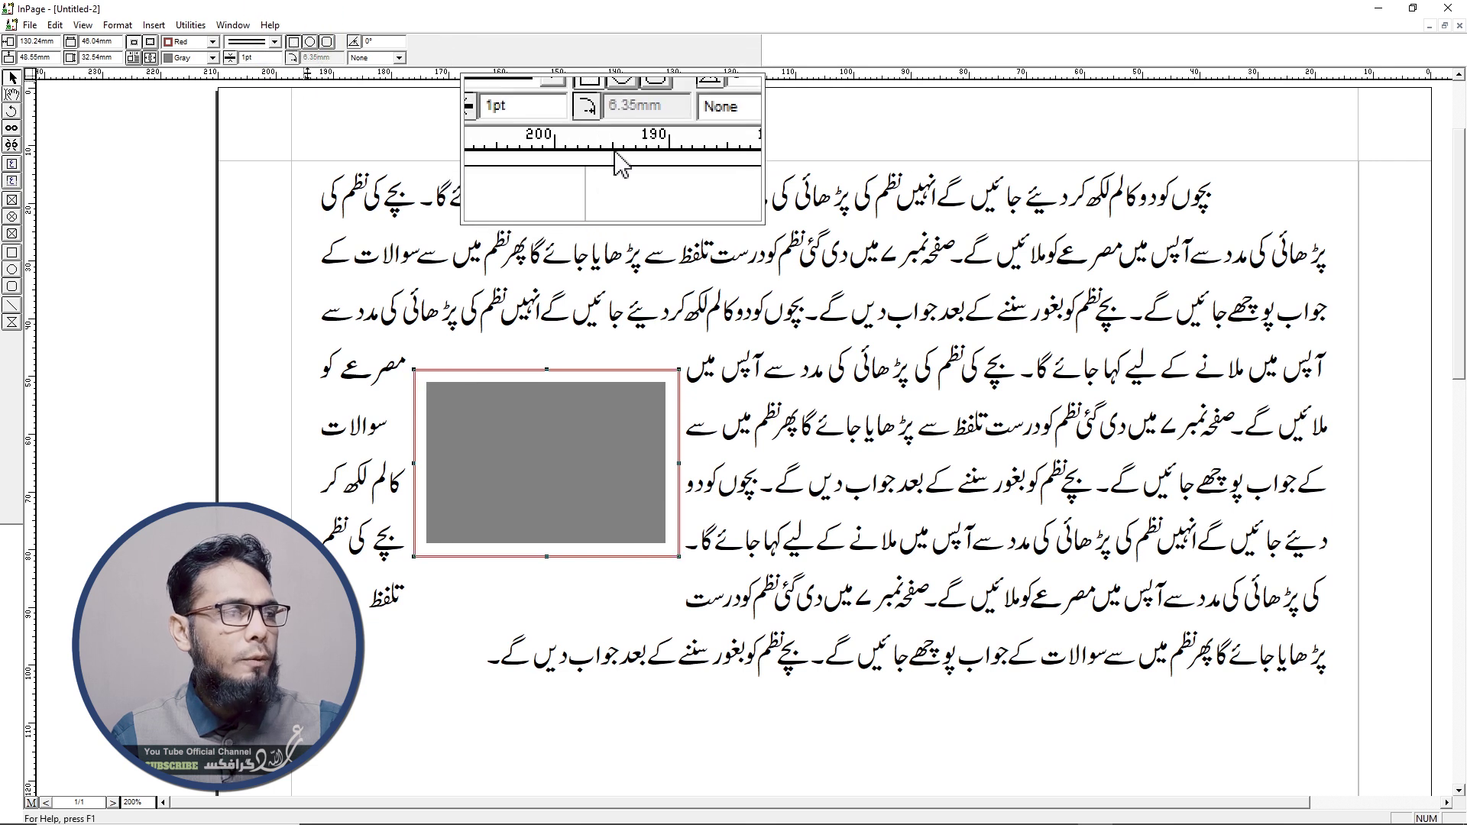
- Switch the gray rectangle to the ellipse shape and finish with the rounded-corner rectangle shape
click(311, 42)
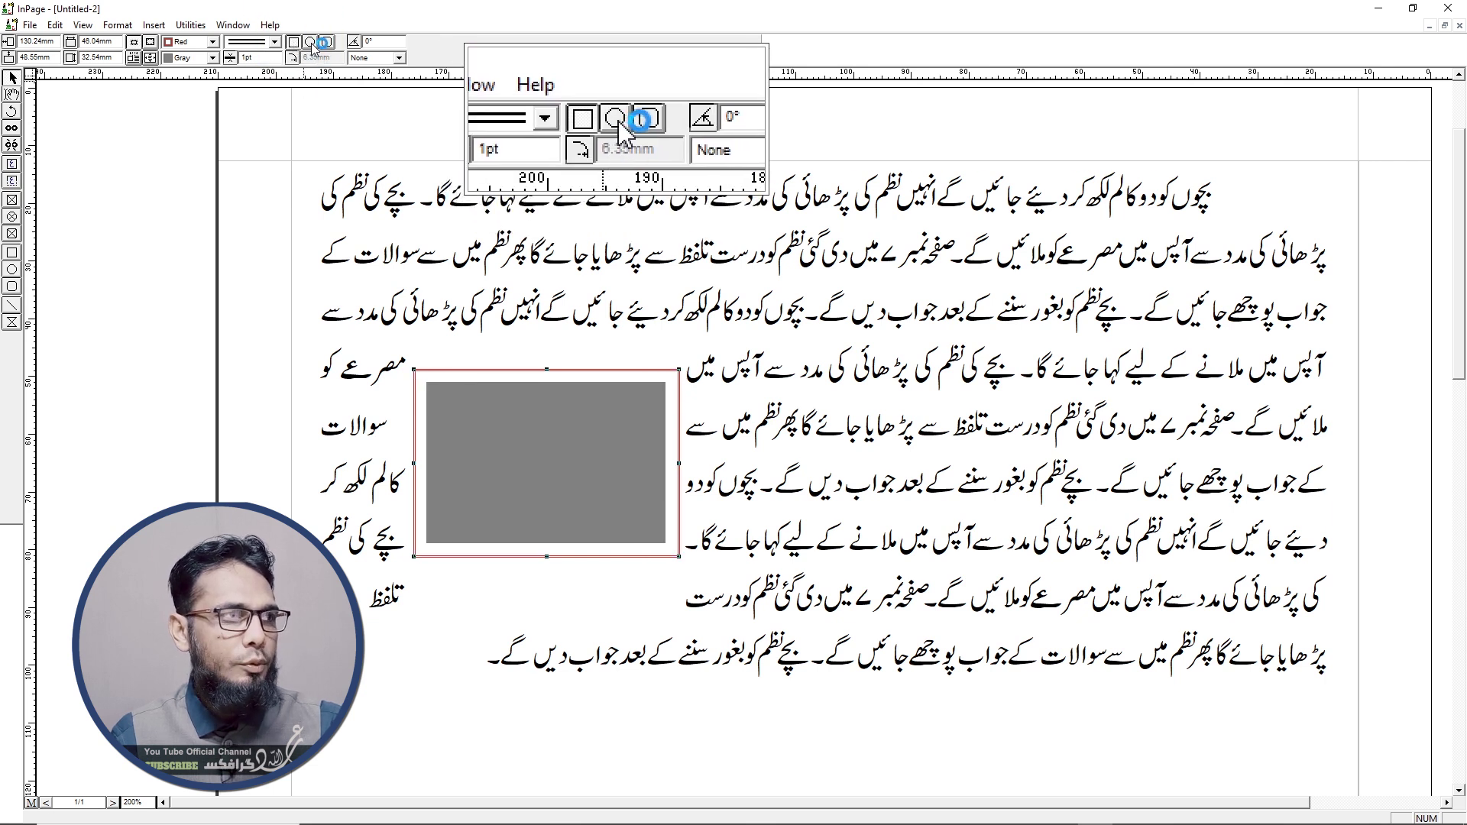
click(311, 42)
click(327, 42)
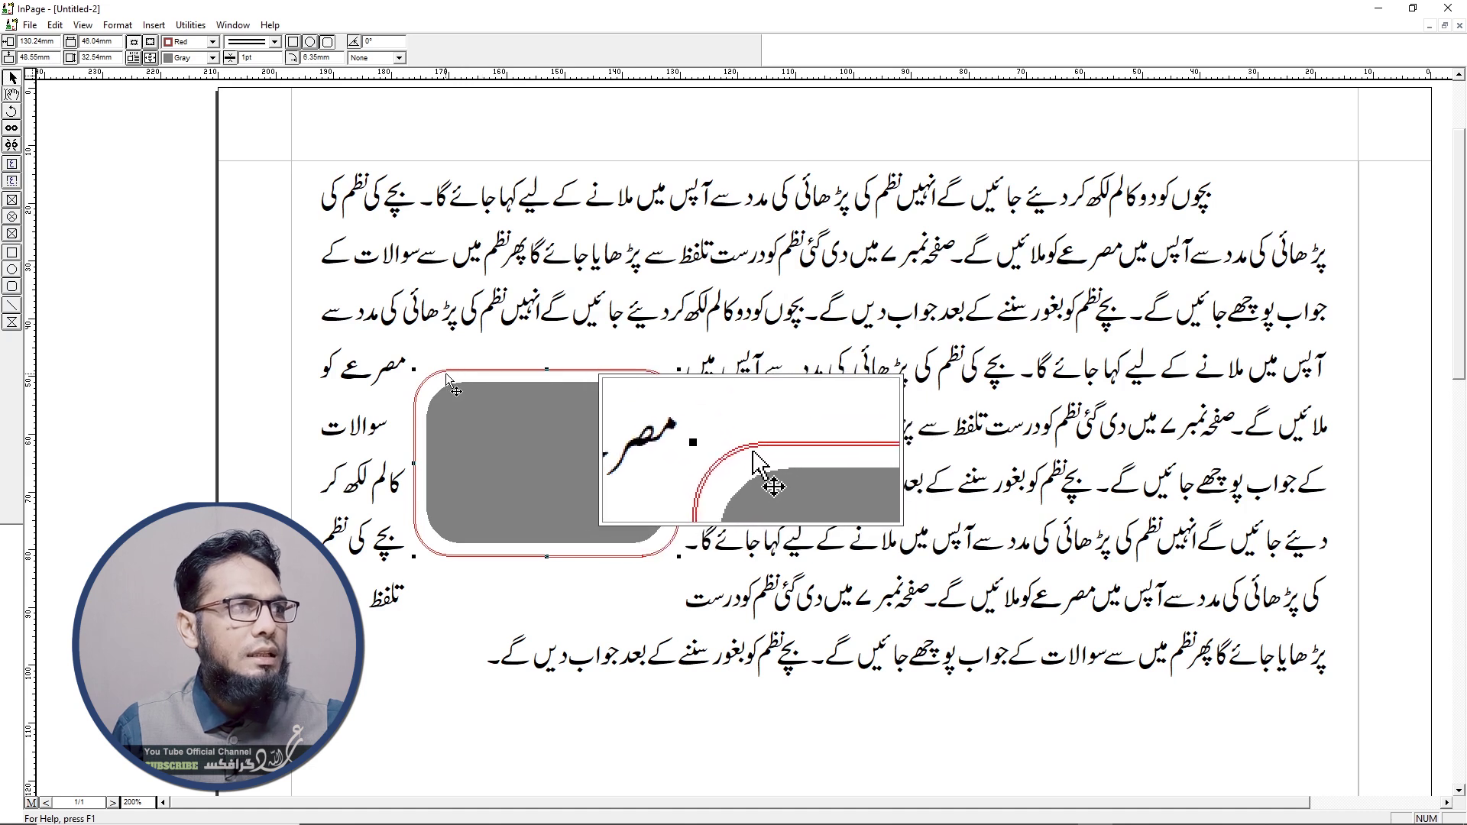
- Try corner radii of 2 mm and 10 mm on the rounded rectangle
double_click(321, 58)
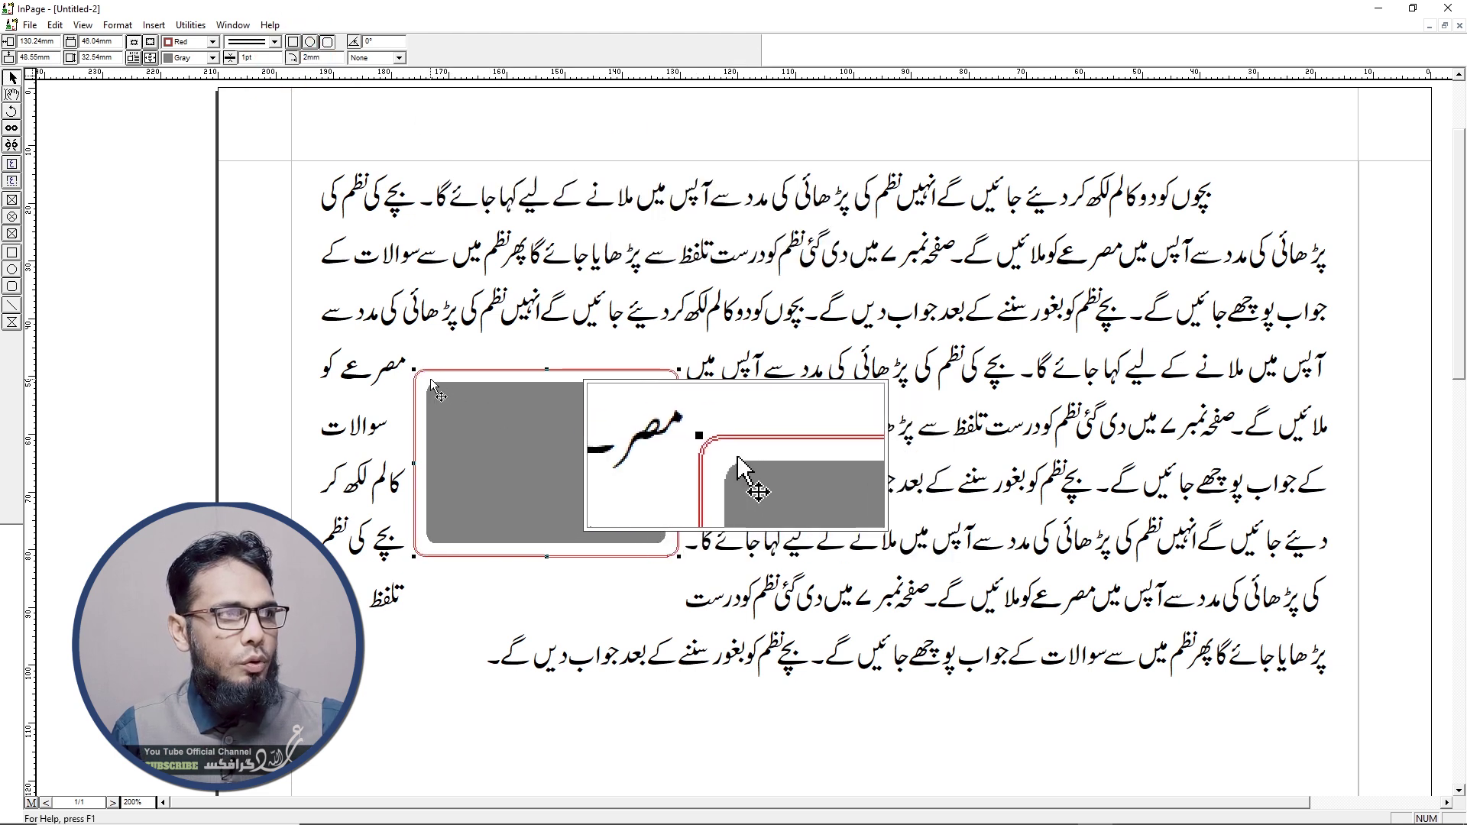
click(295, 56)
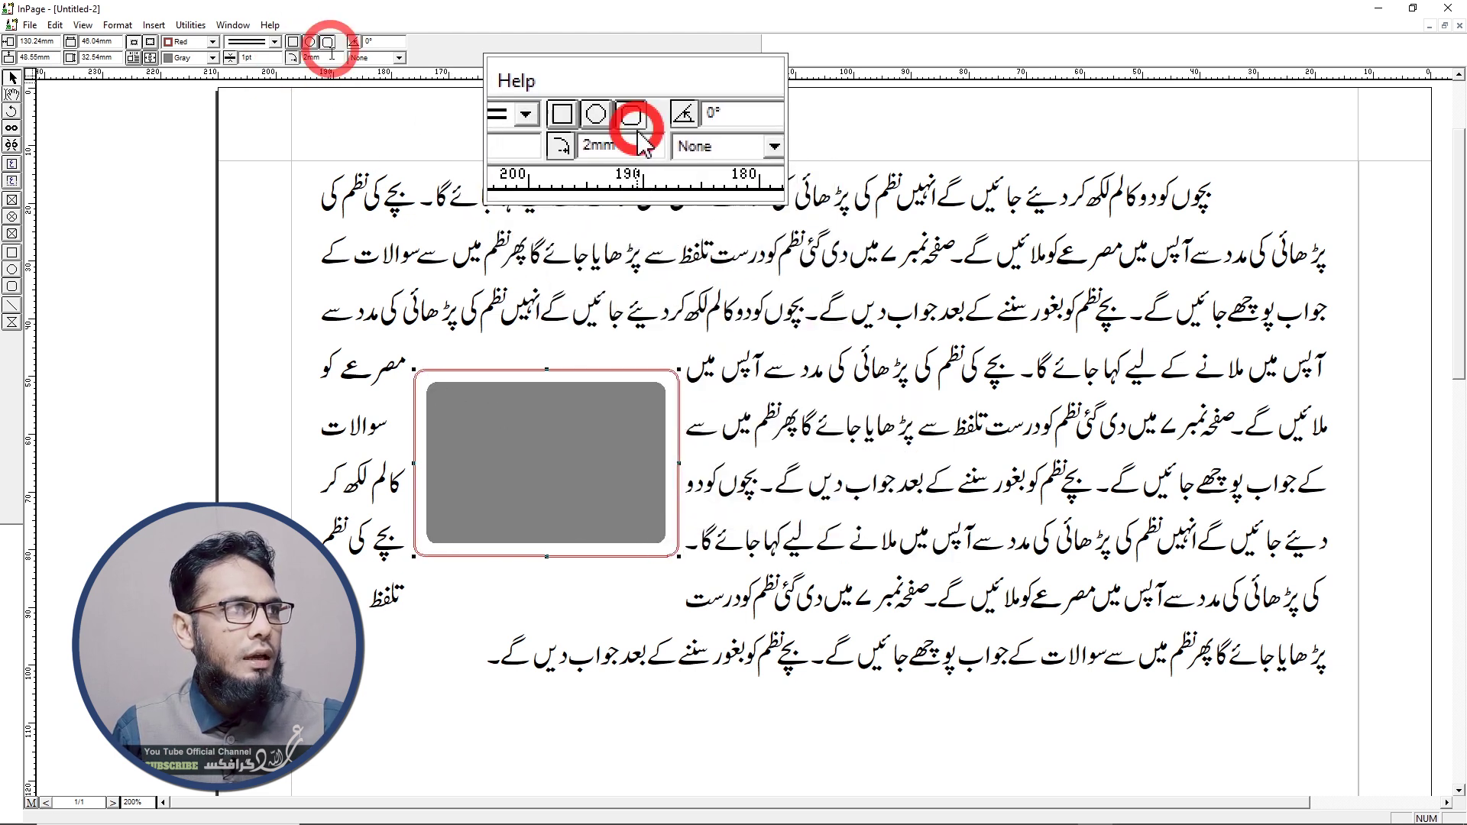
click(295, 56)
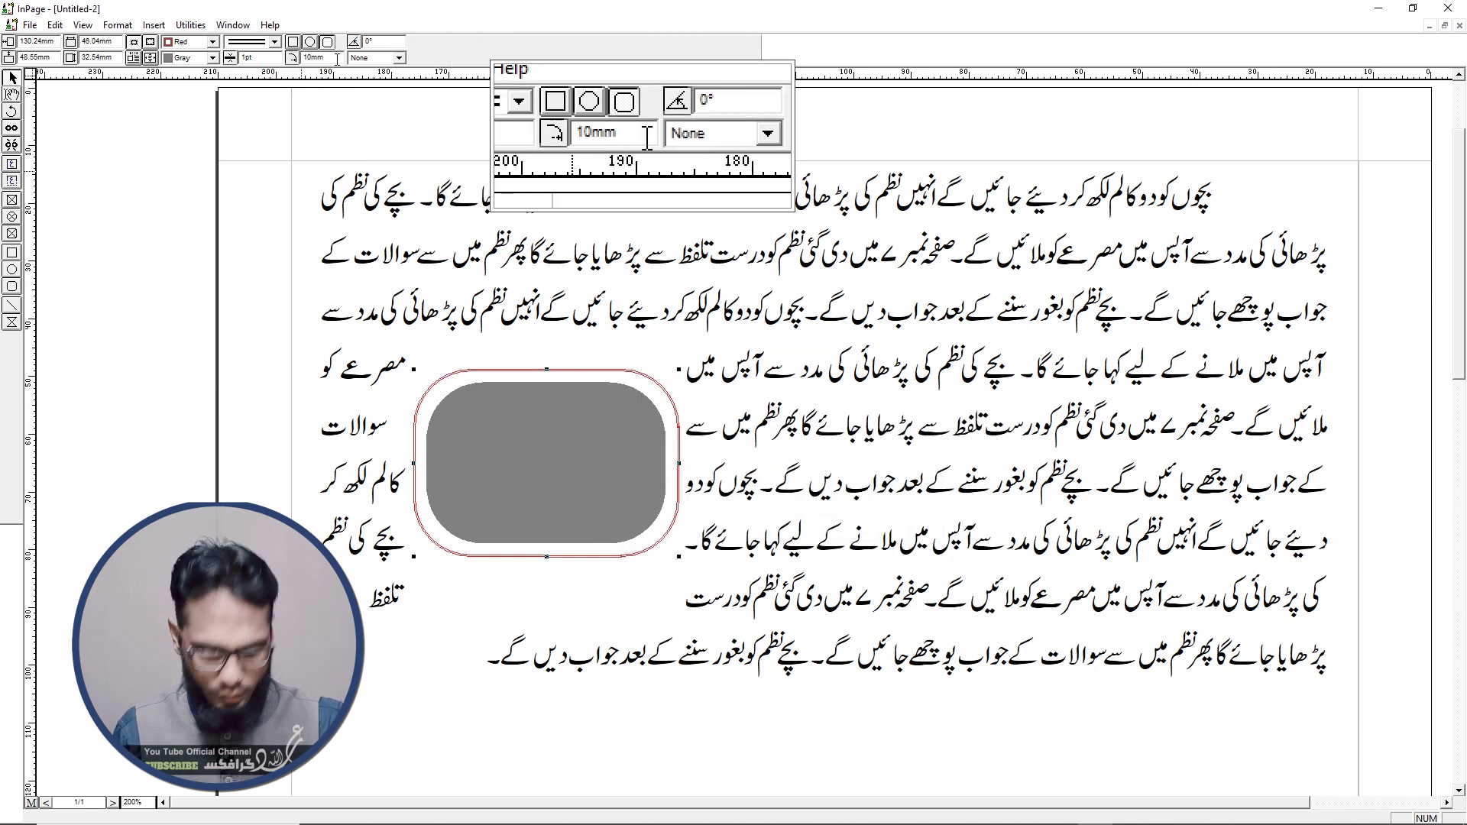
key(Return)
- Set the rounded rectangle's corner radius to 3 mm
click(273, 53)
text(3)
key(Return)
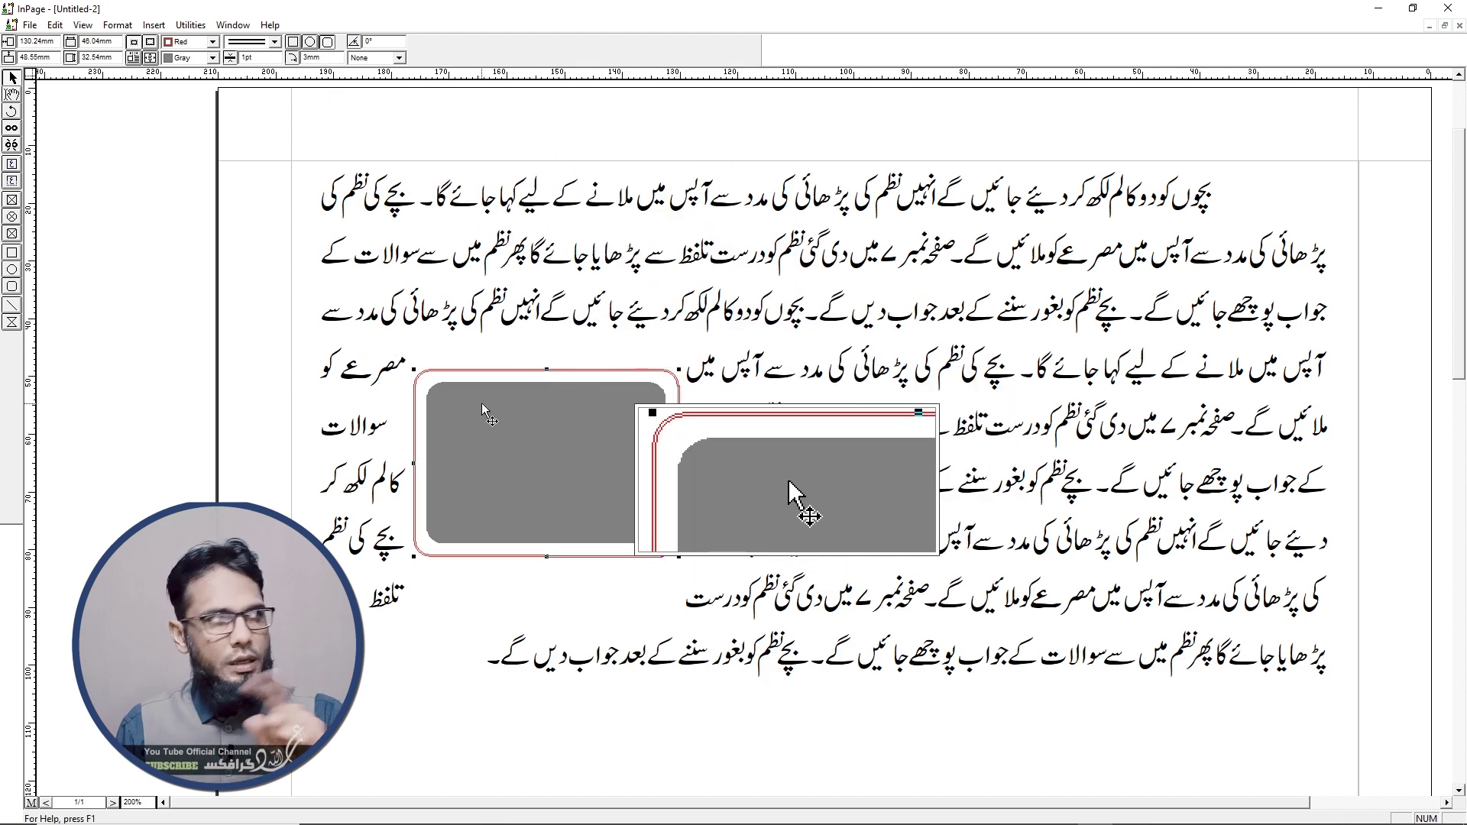
- Rotate the rounded gray rectangle within the text by setting its angle to 45°
double_click(370, 43)
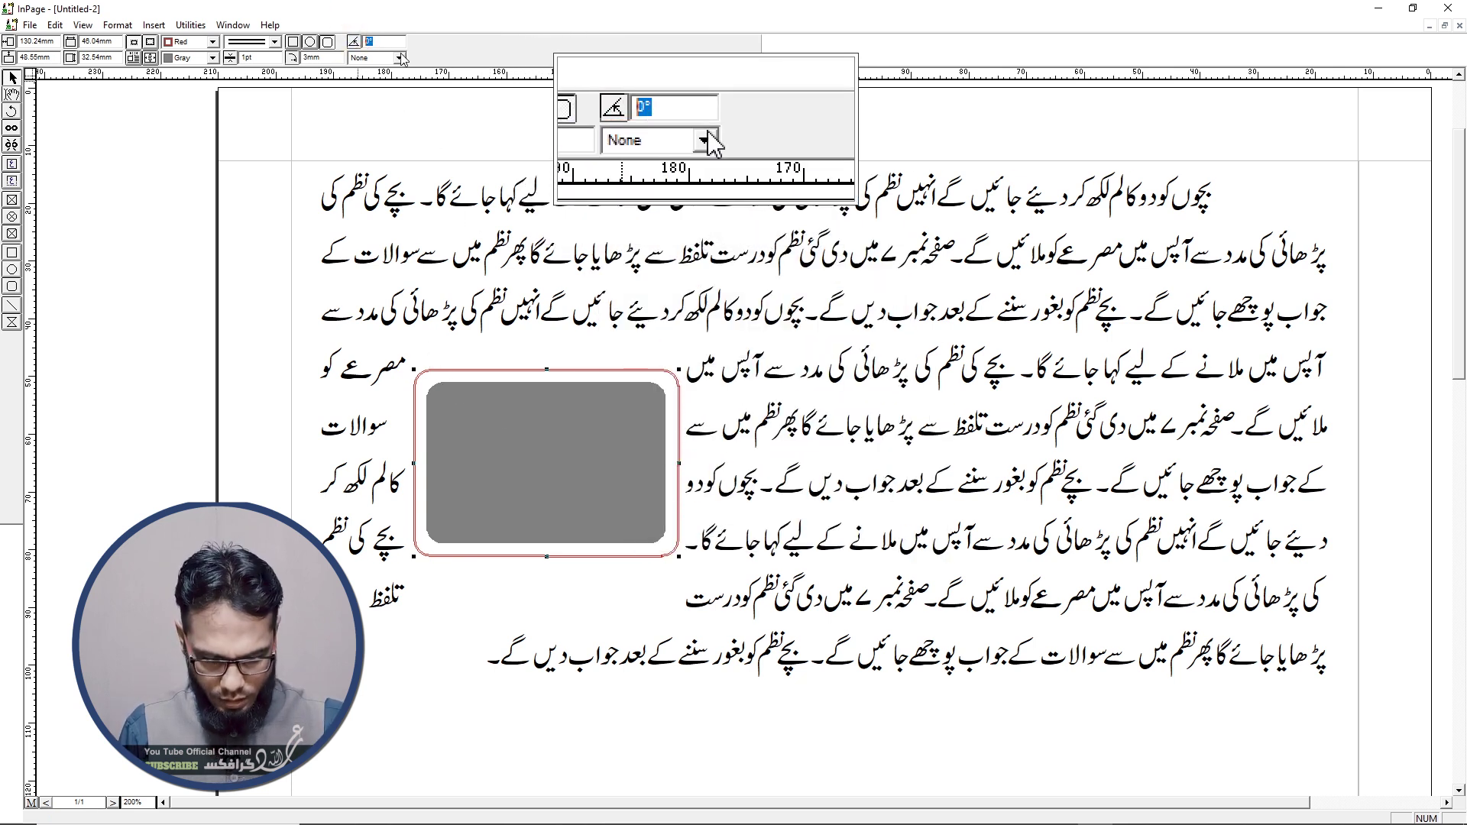
key(Return)
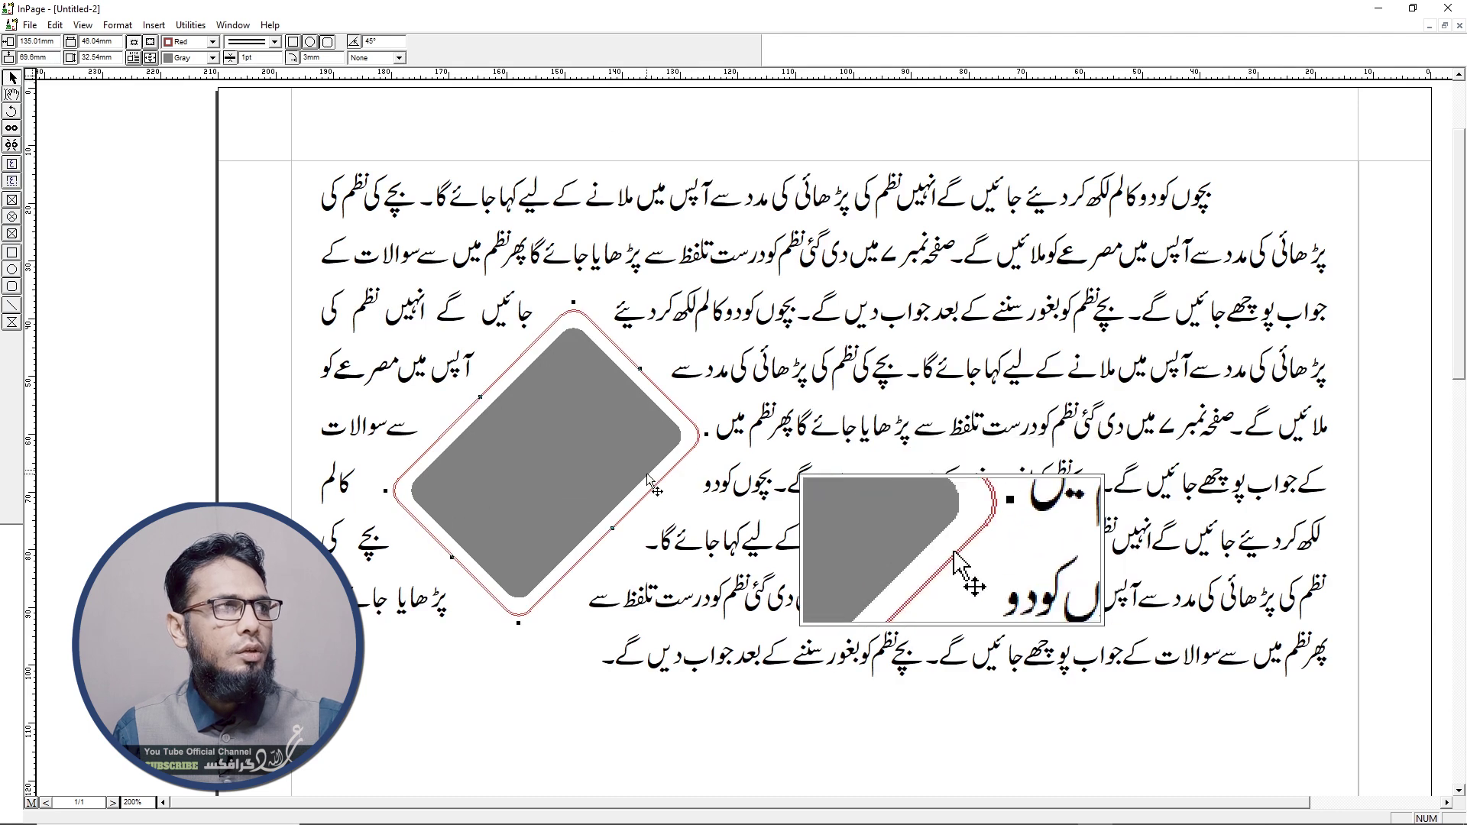